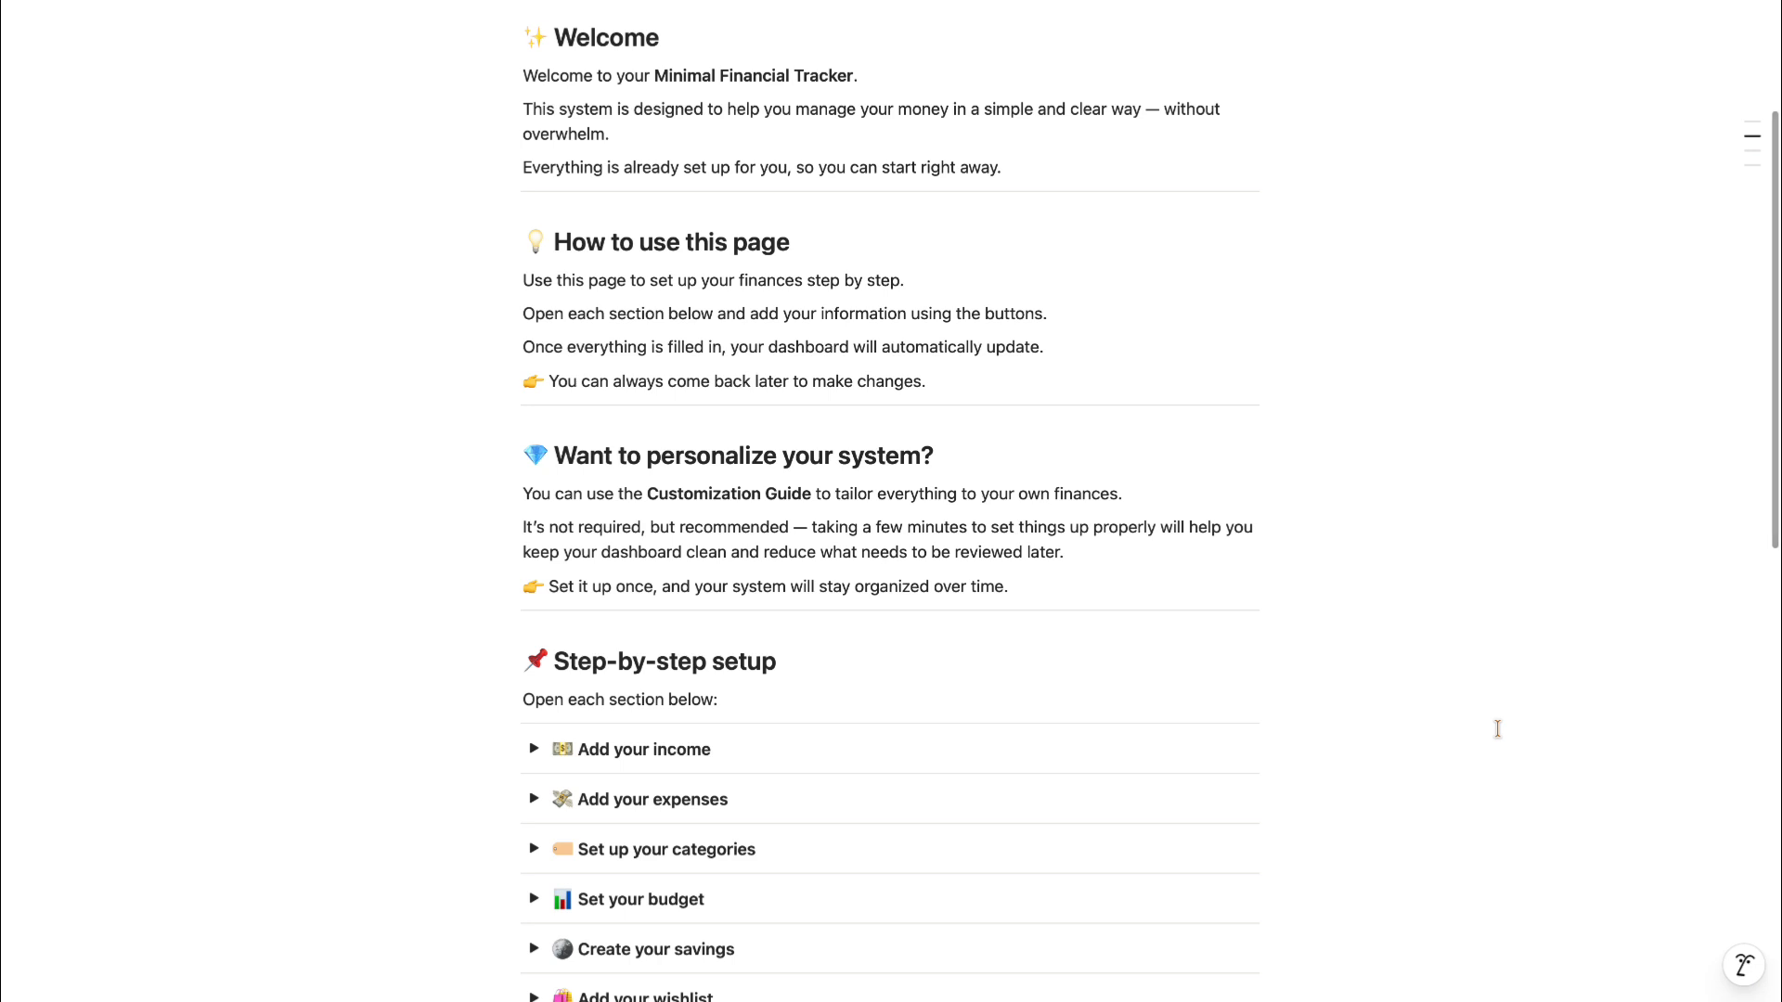
- Examine the step-by-step setup list and the contents of its Add your income section
scroll(1497, 728, "down", 2)
scroll(1497, 729, "down", 3)
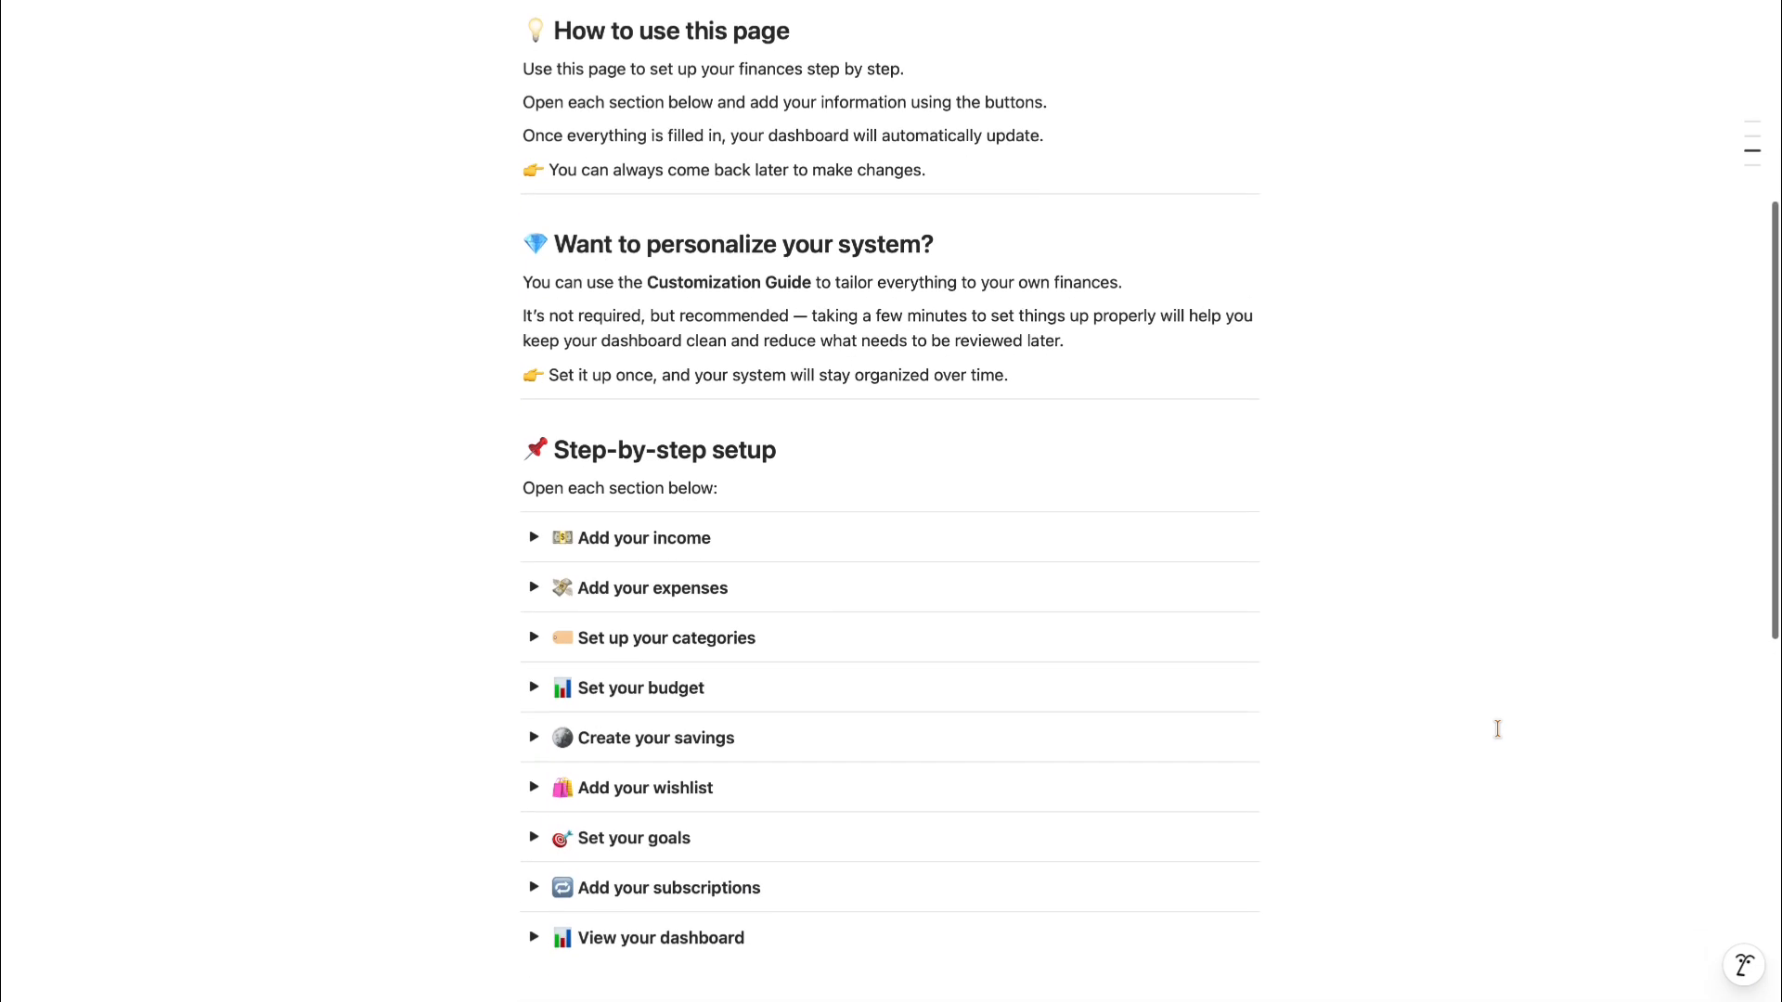
scroll(1497, 728, "down", 1)
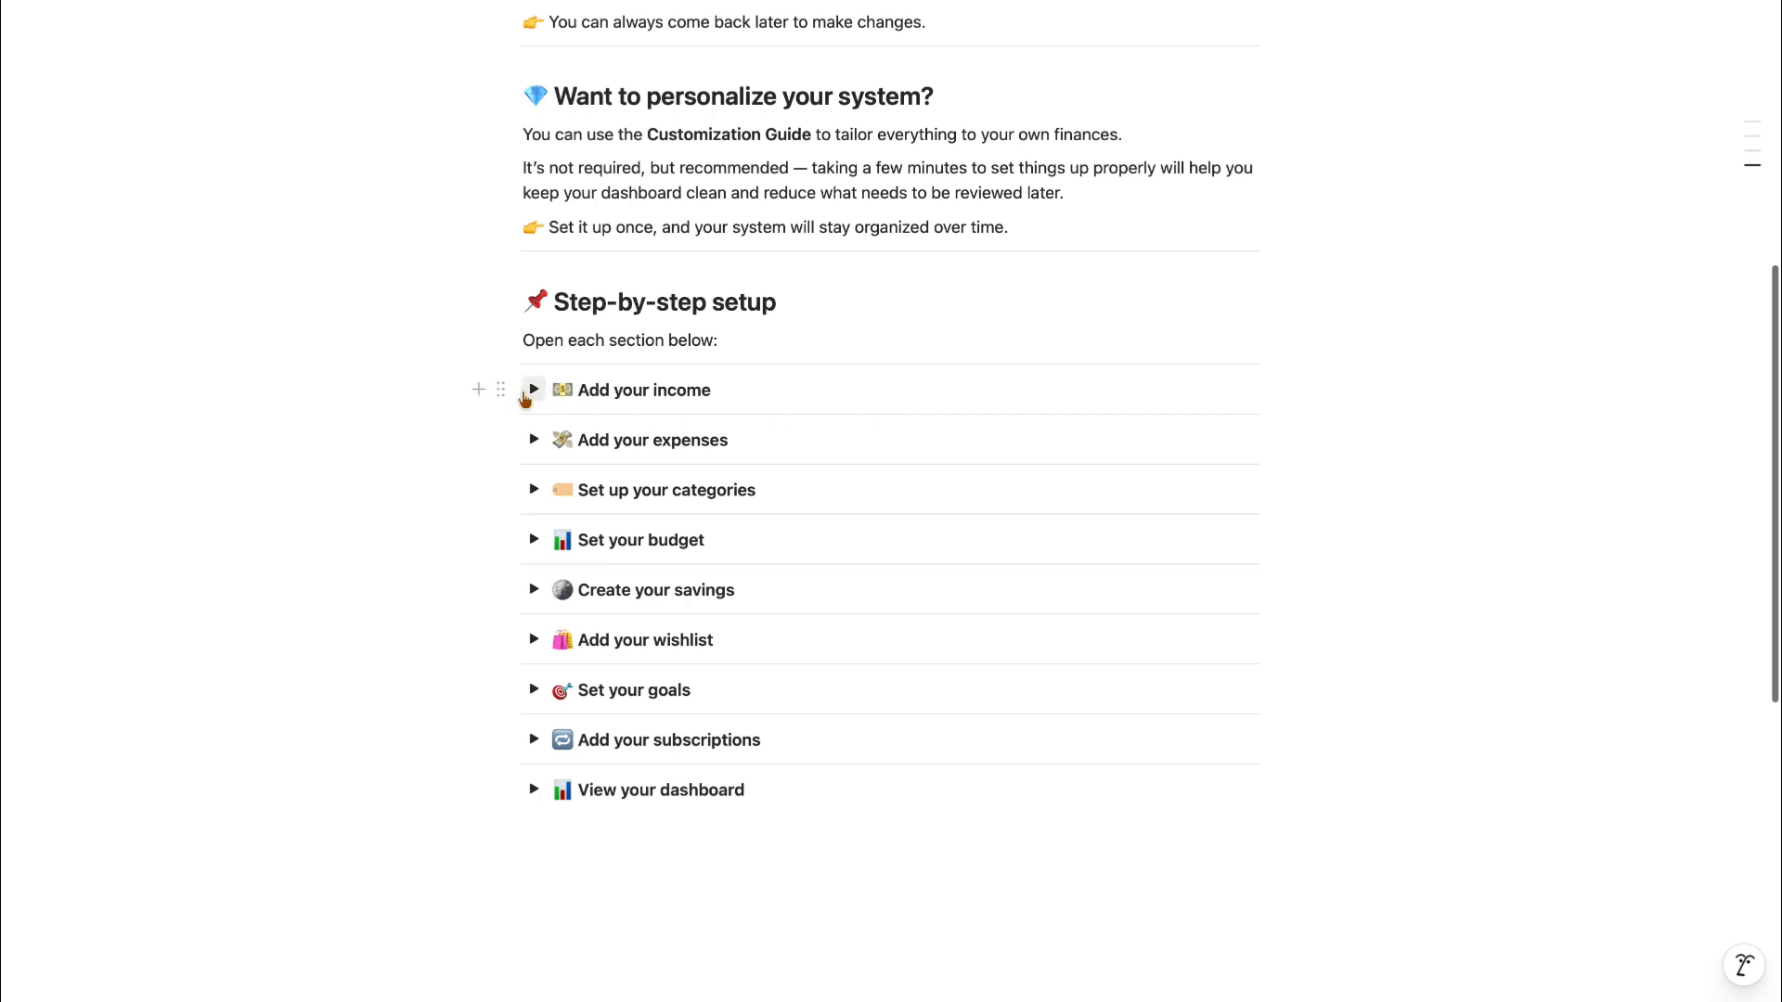
left_click(533, 390)
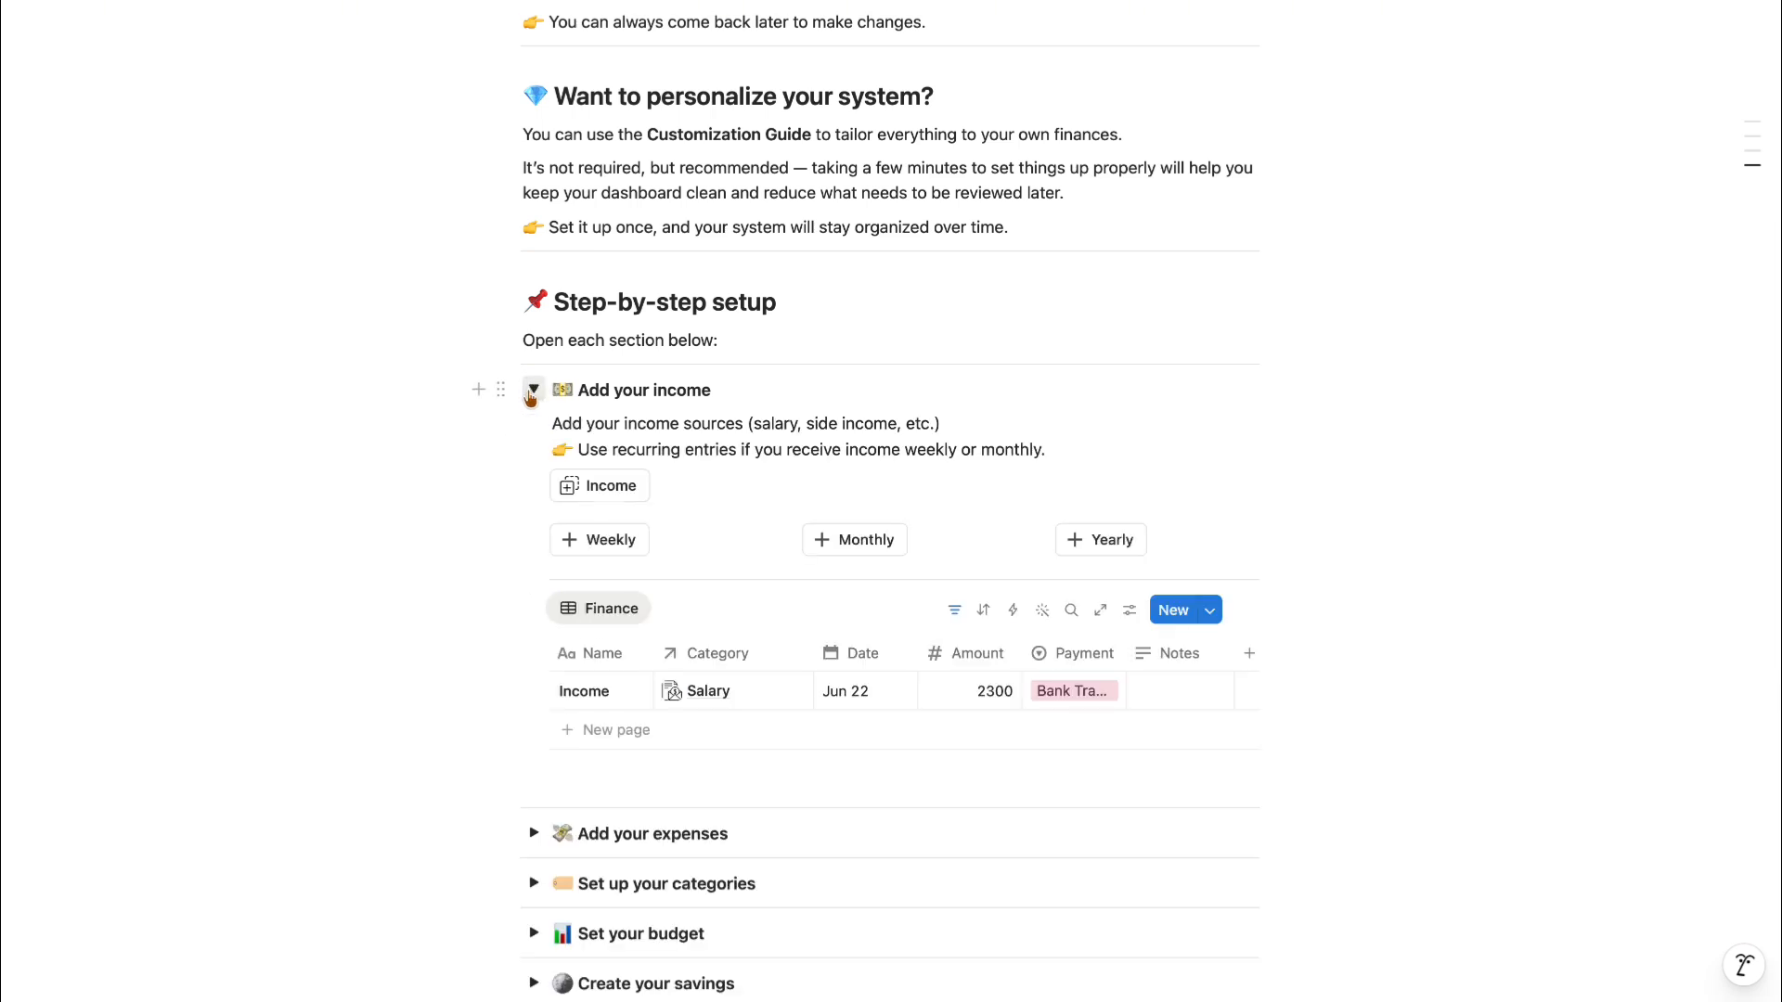
left_click(532, 393)
- Expand the Add your expenses section and use its option for adding a single expense
left_click(534, 440)
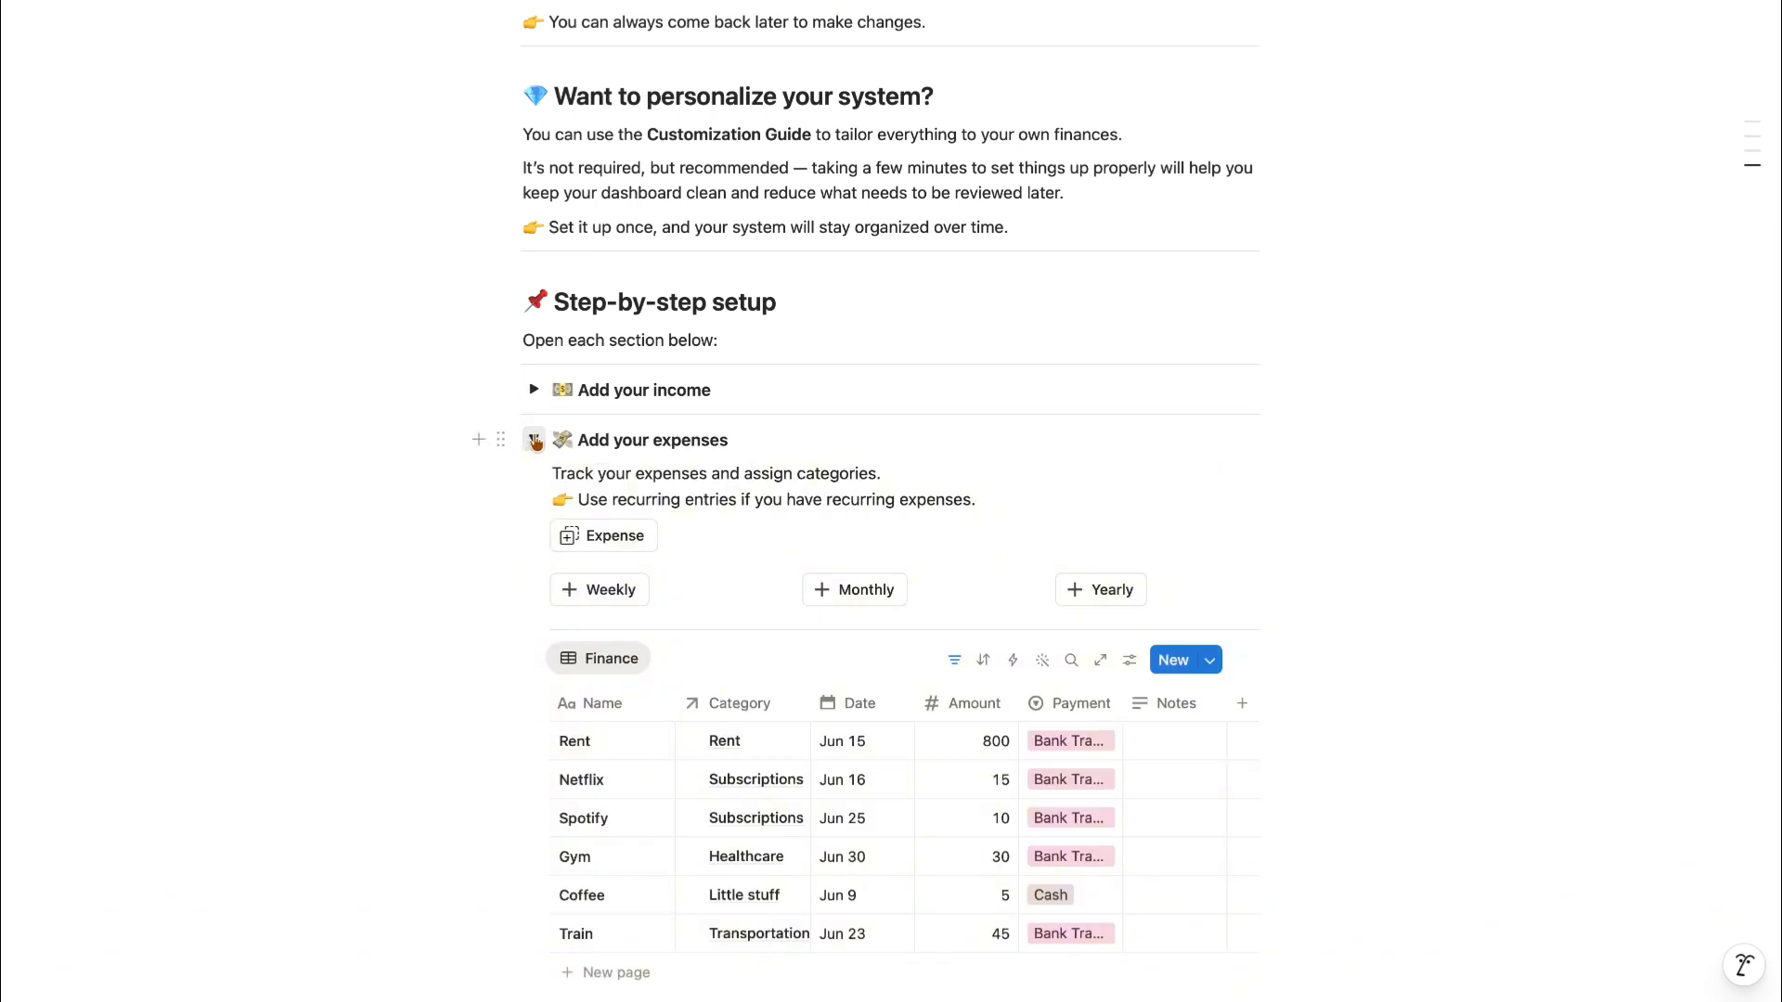
scroll(535, 439, "down", 2)
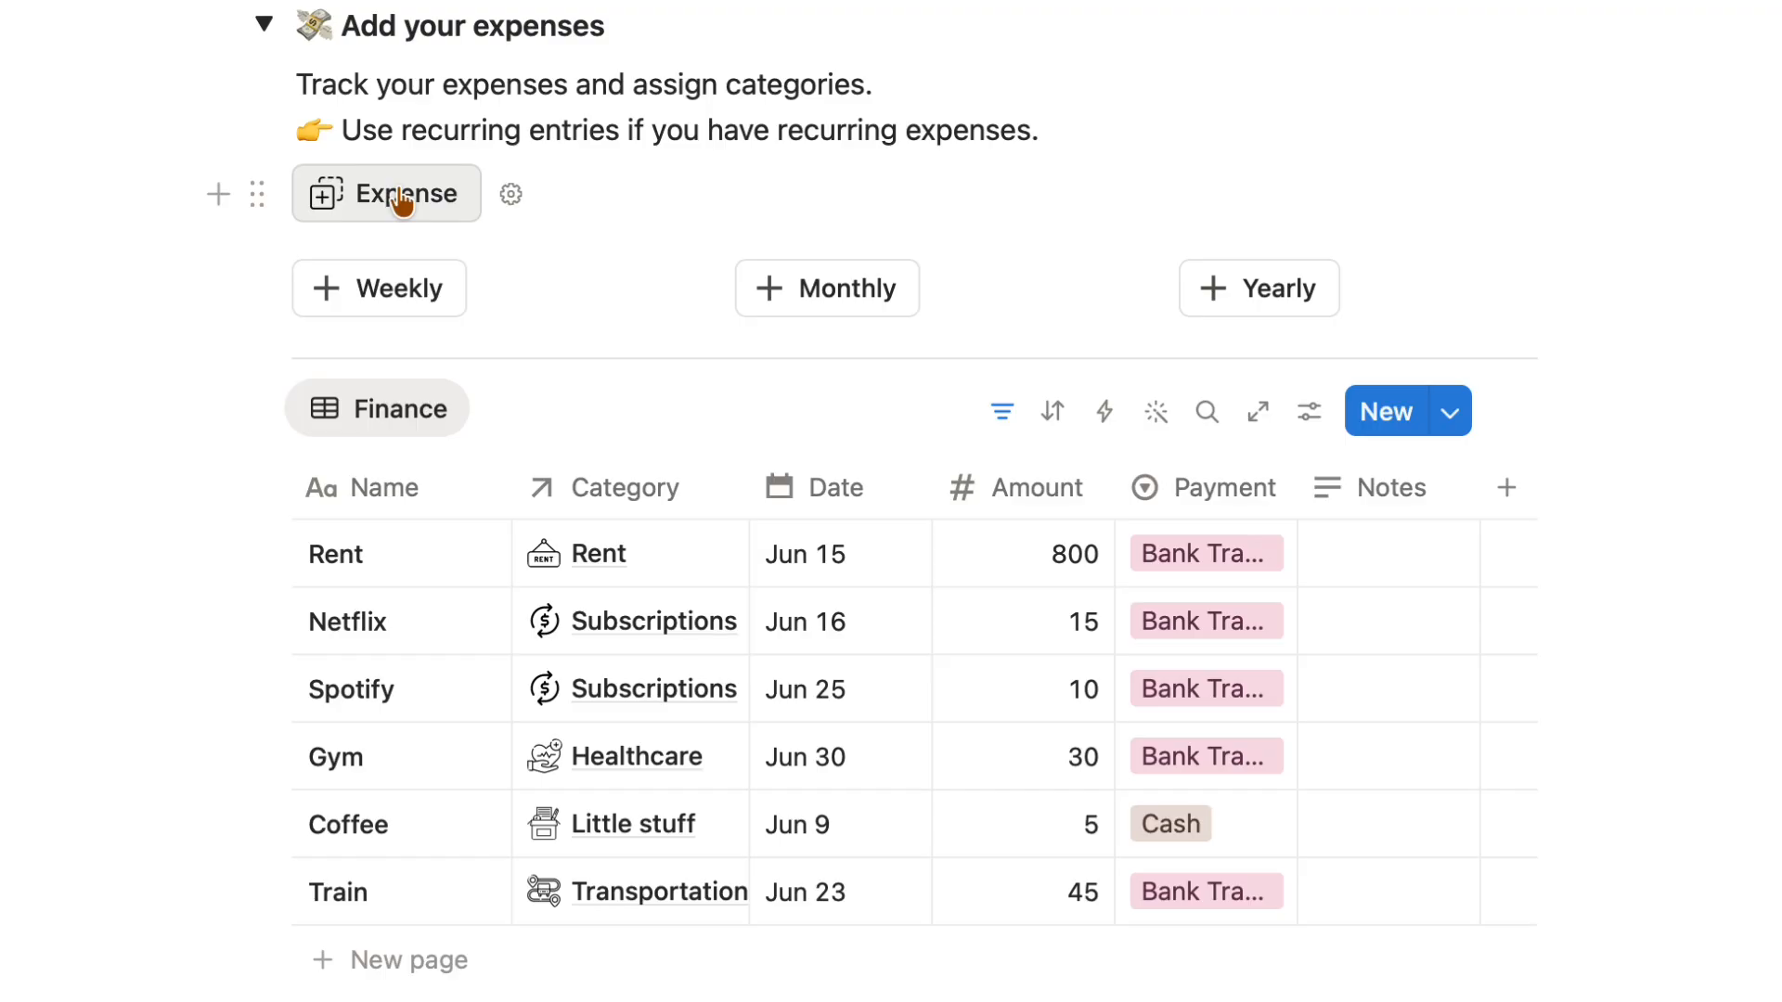
left_click(401, 196)
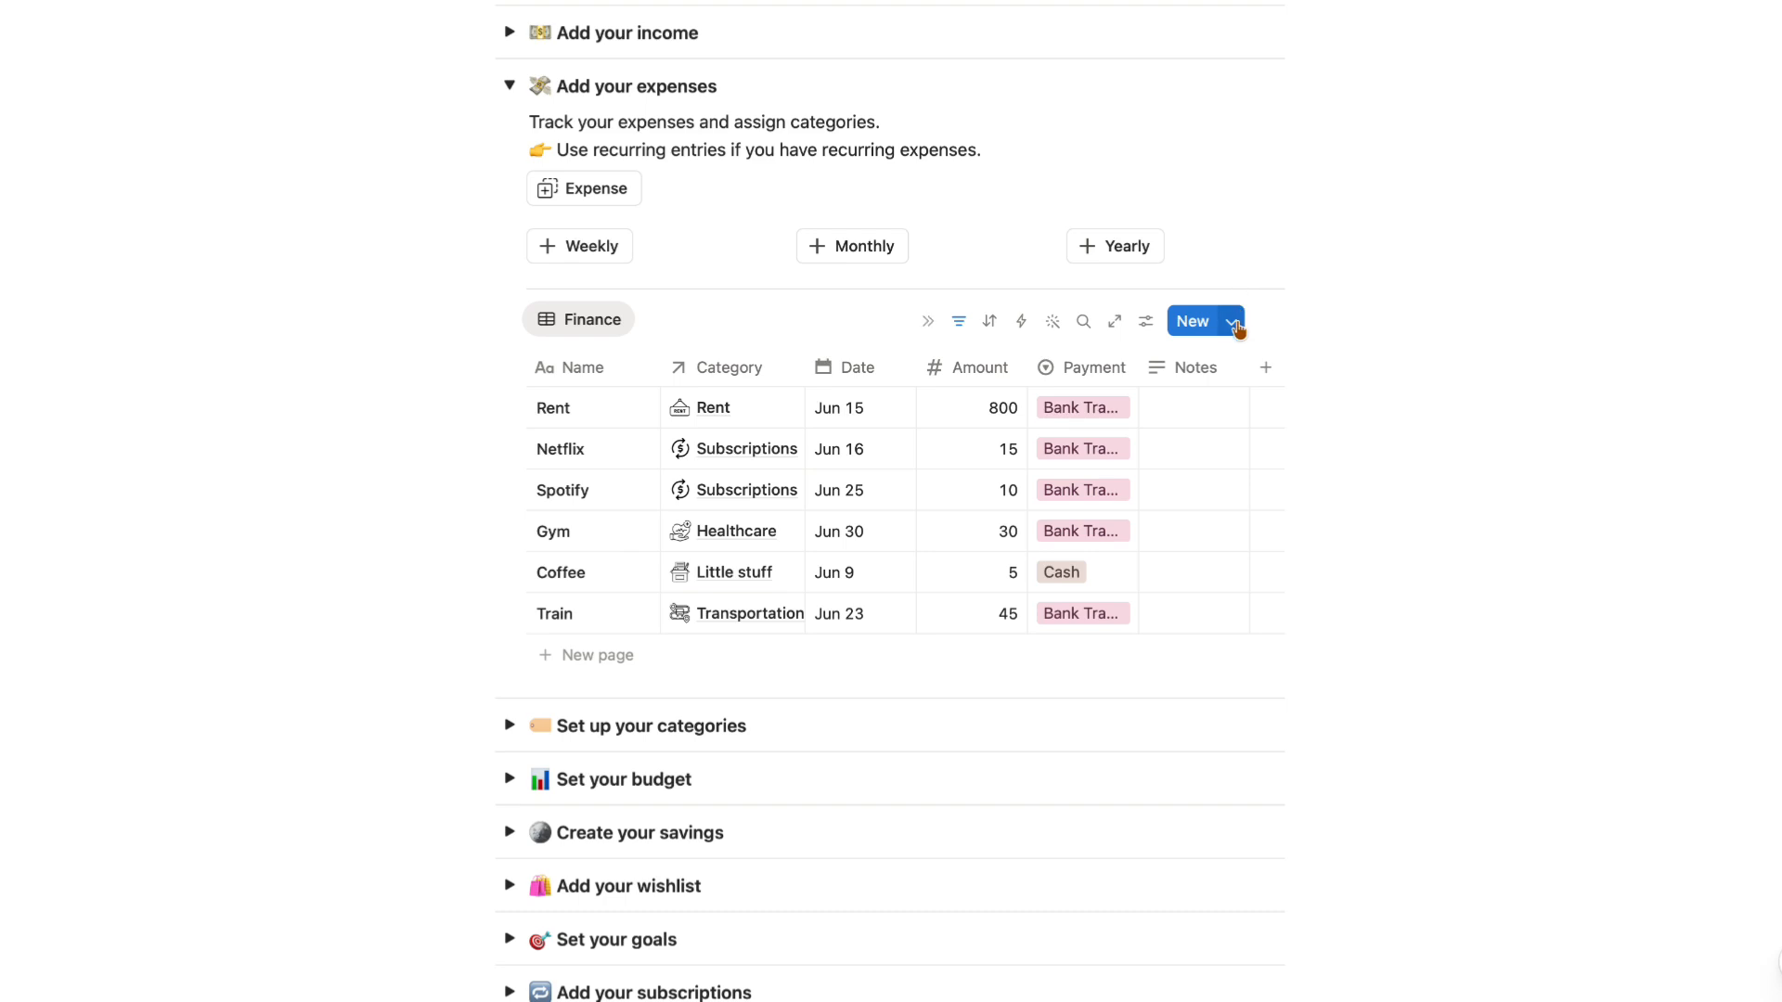
- Duplicate the Monthly - Expenses template of the Finance database and name the copy Netflix
left_click(1233, 323)
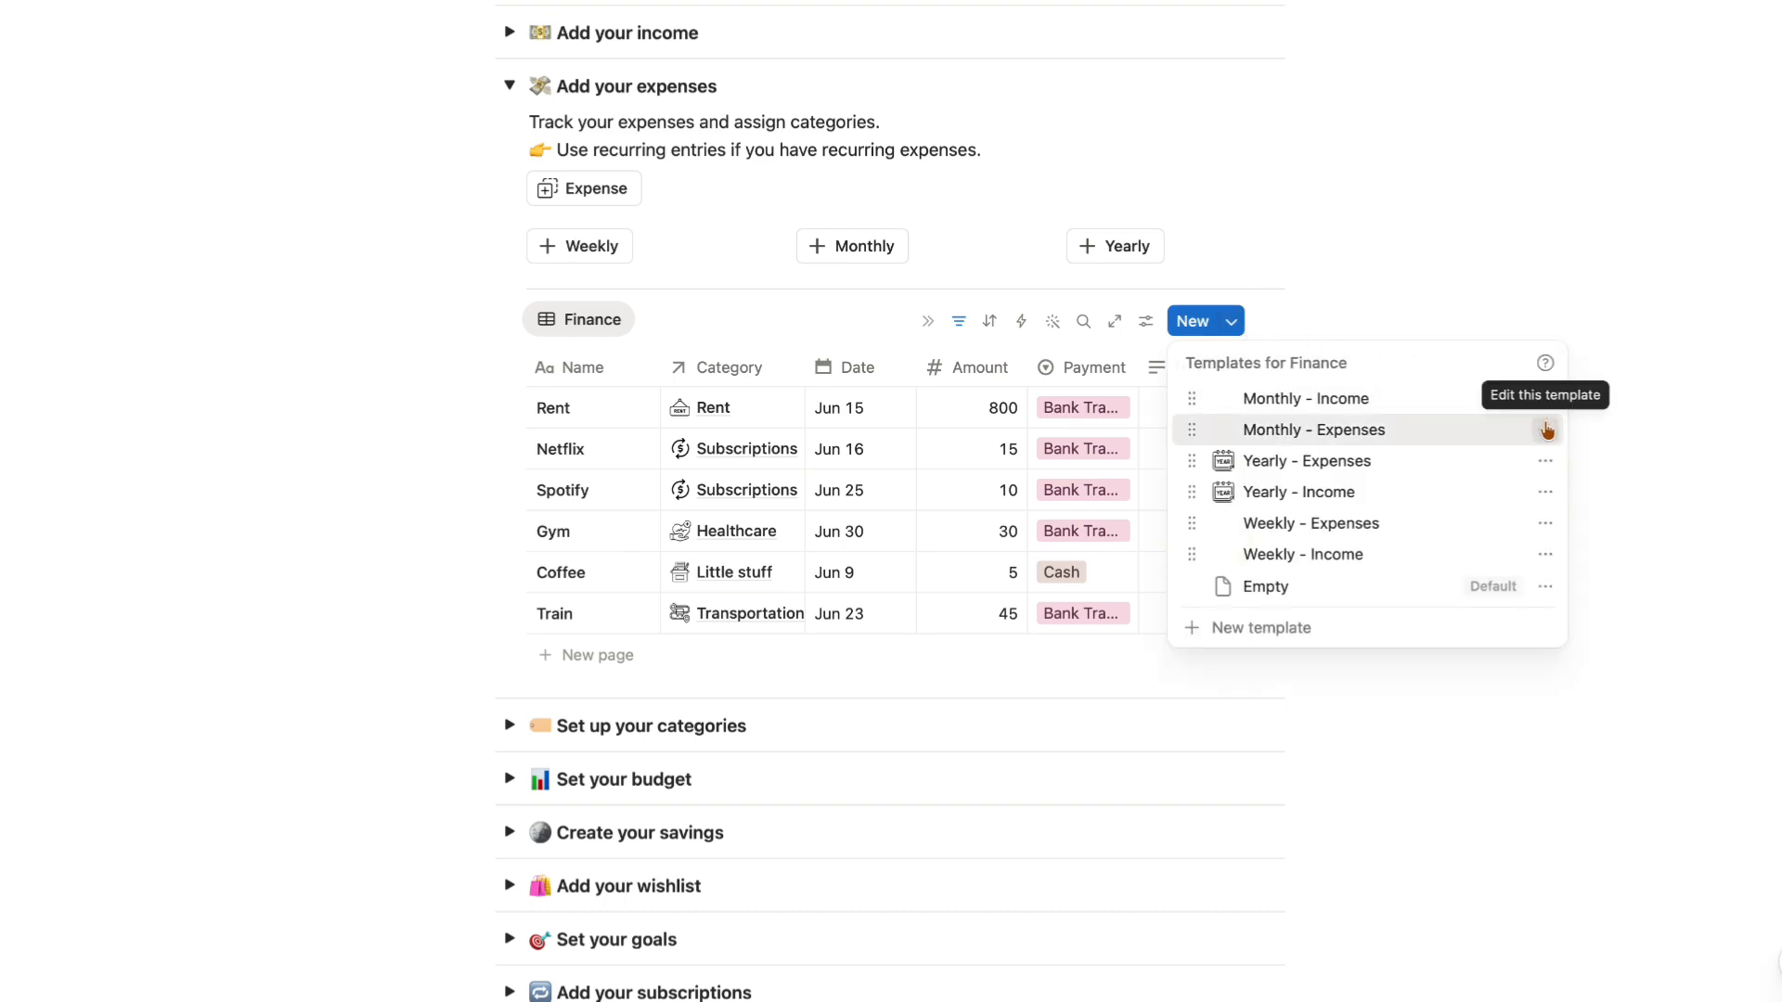
left_click(1545, 429)
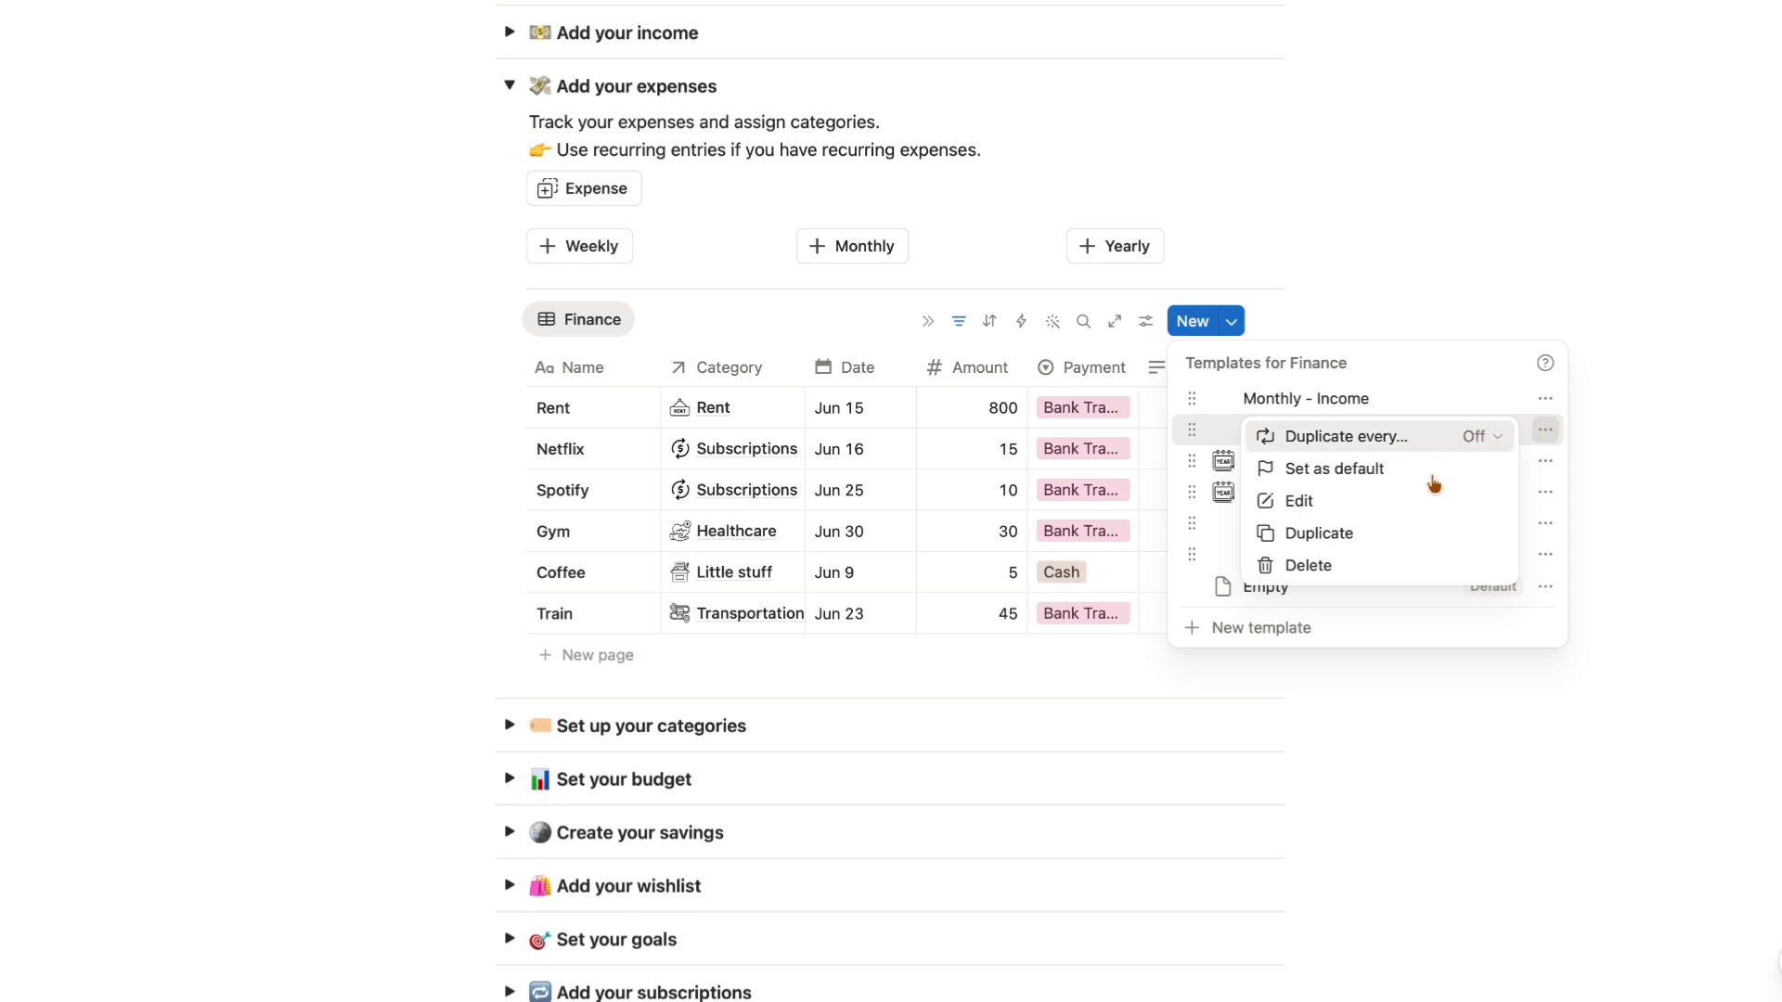
left_click(1408, 538)
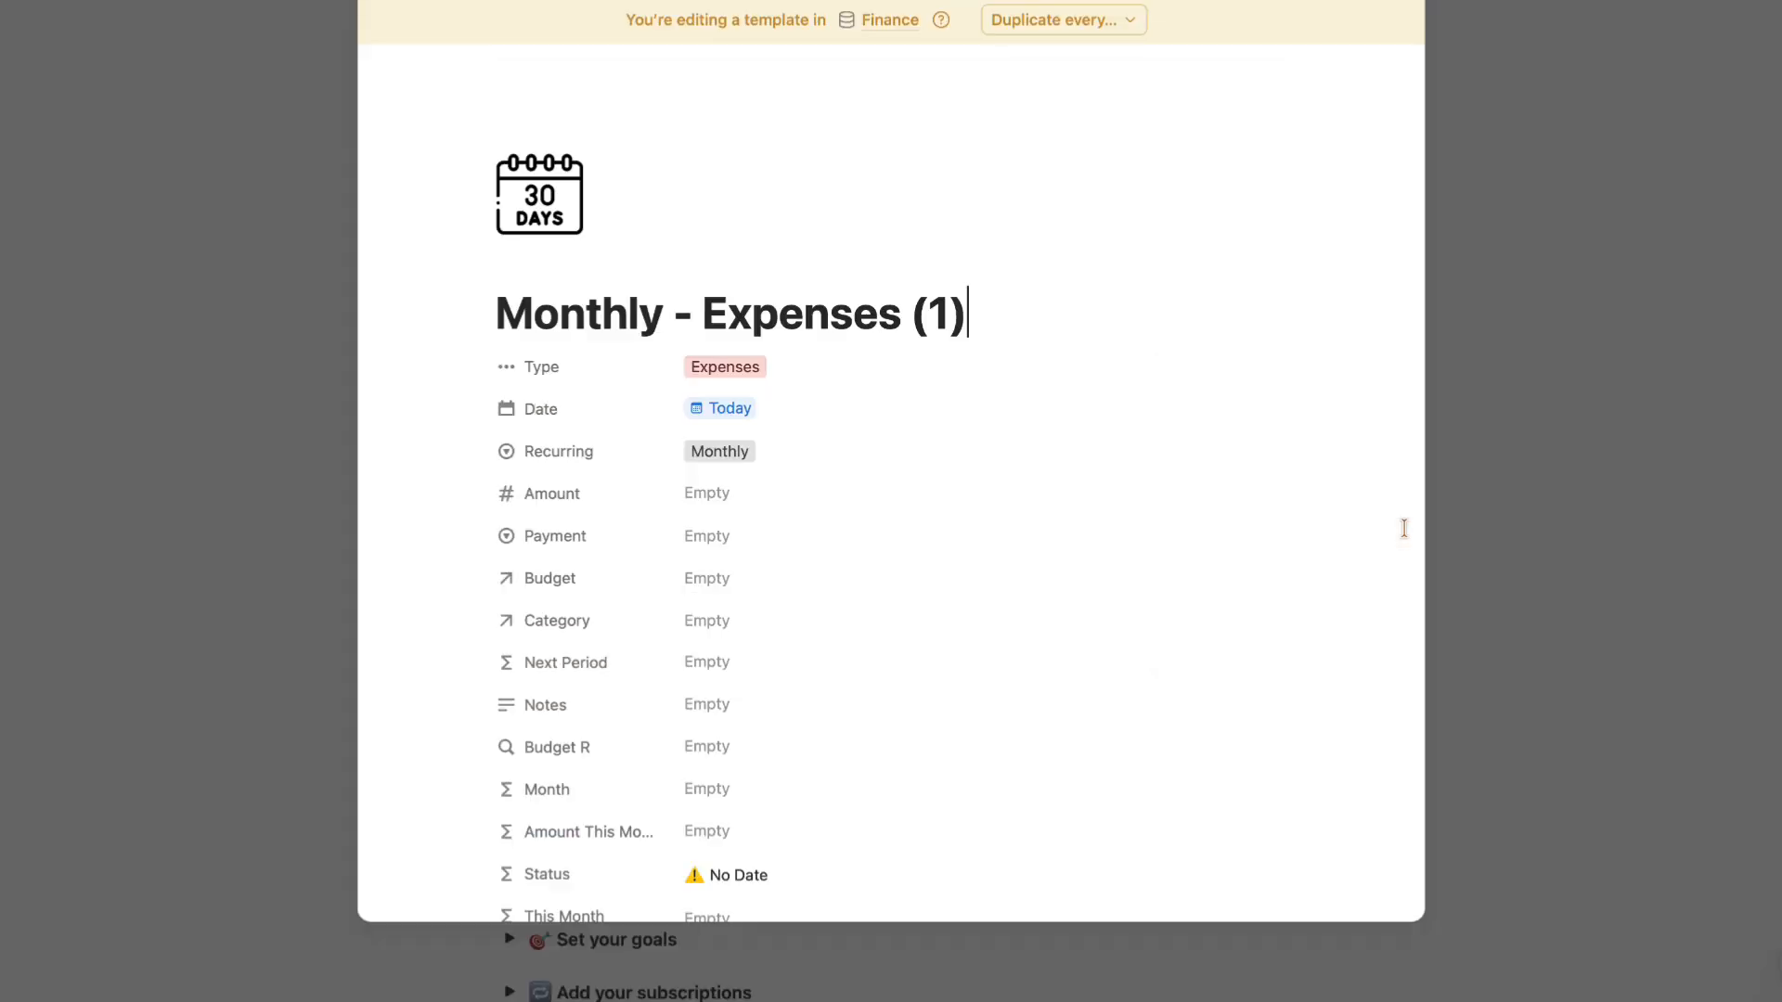
left_click_drag(990, 299, 478, 295)
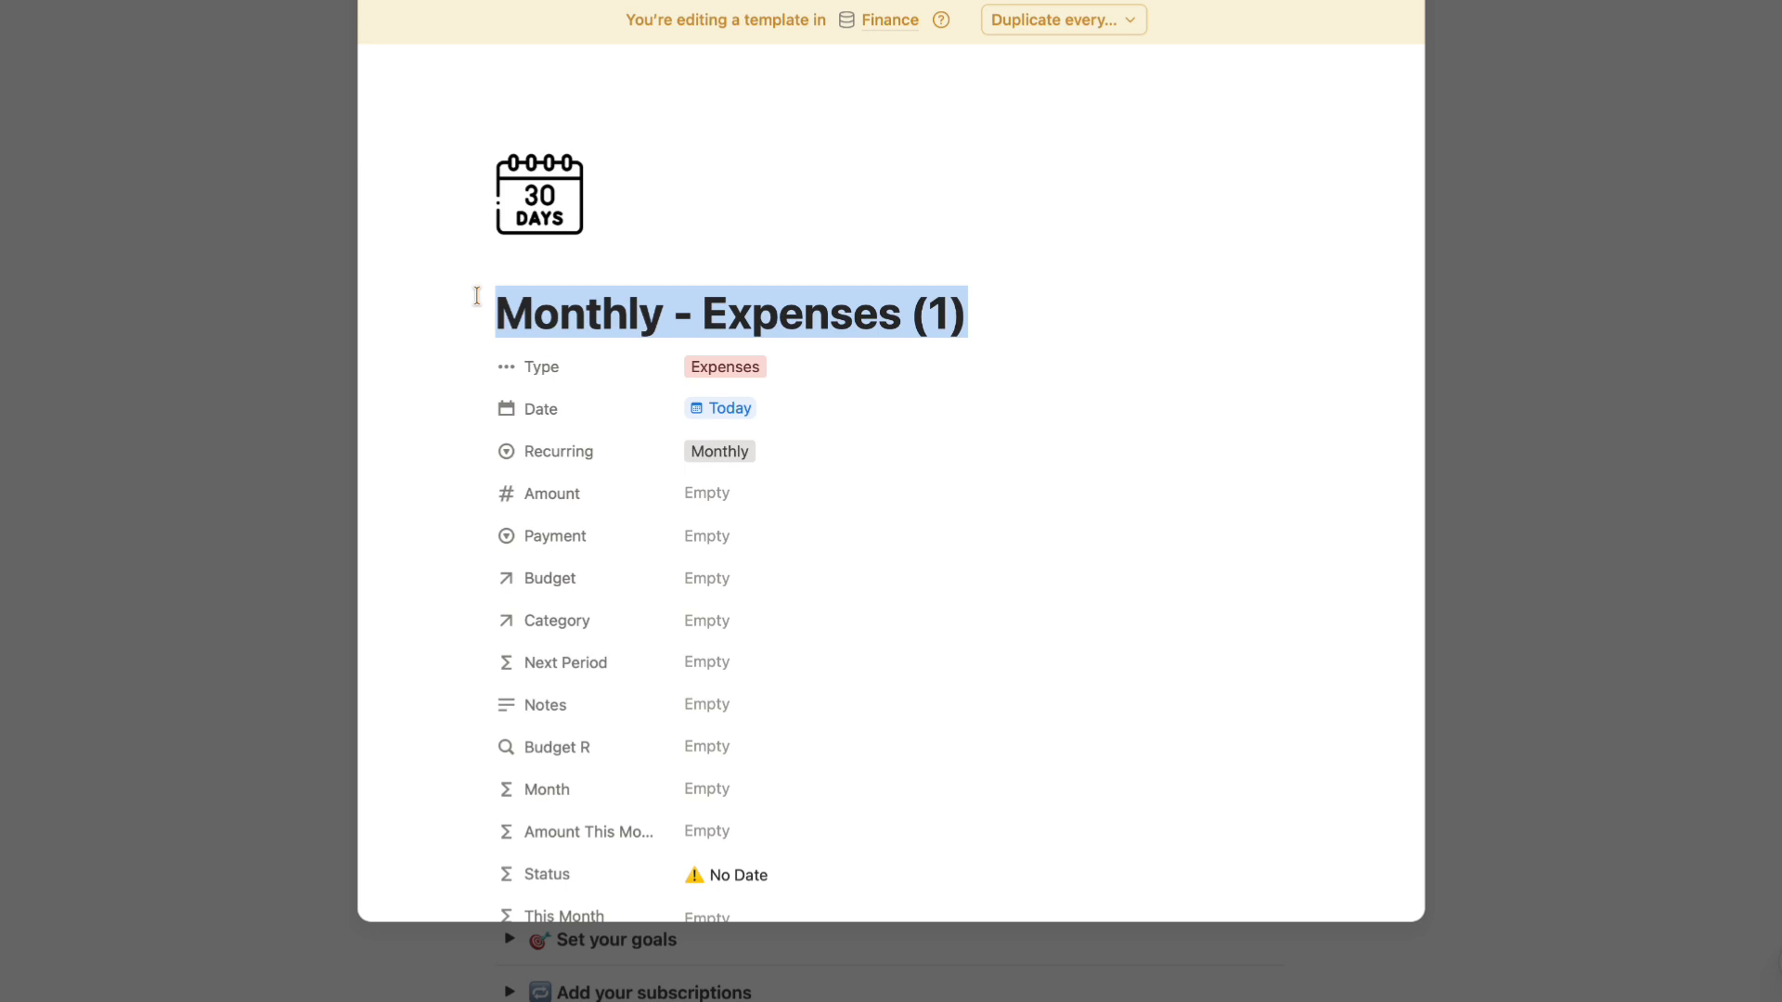
type("Netflix")
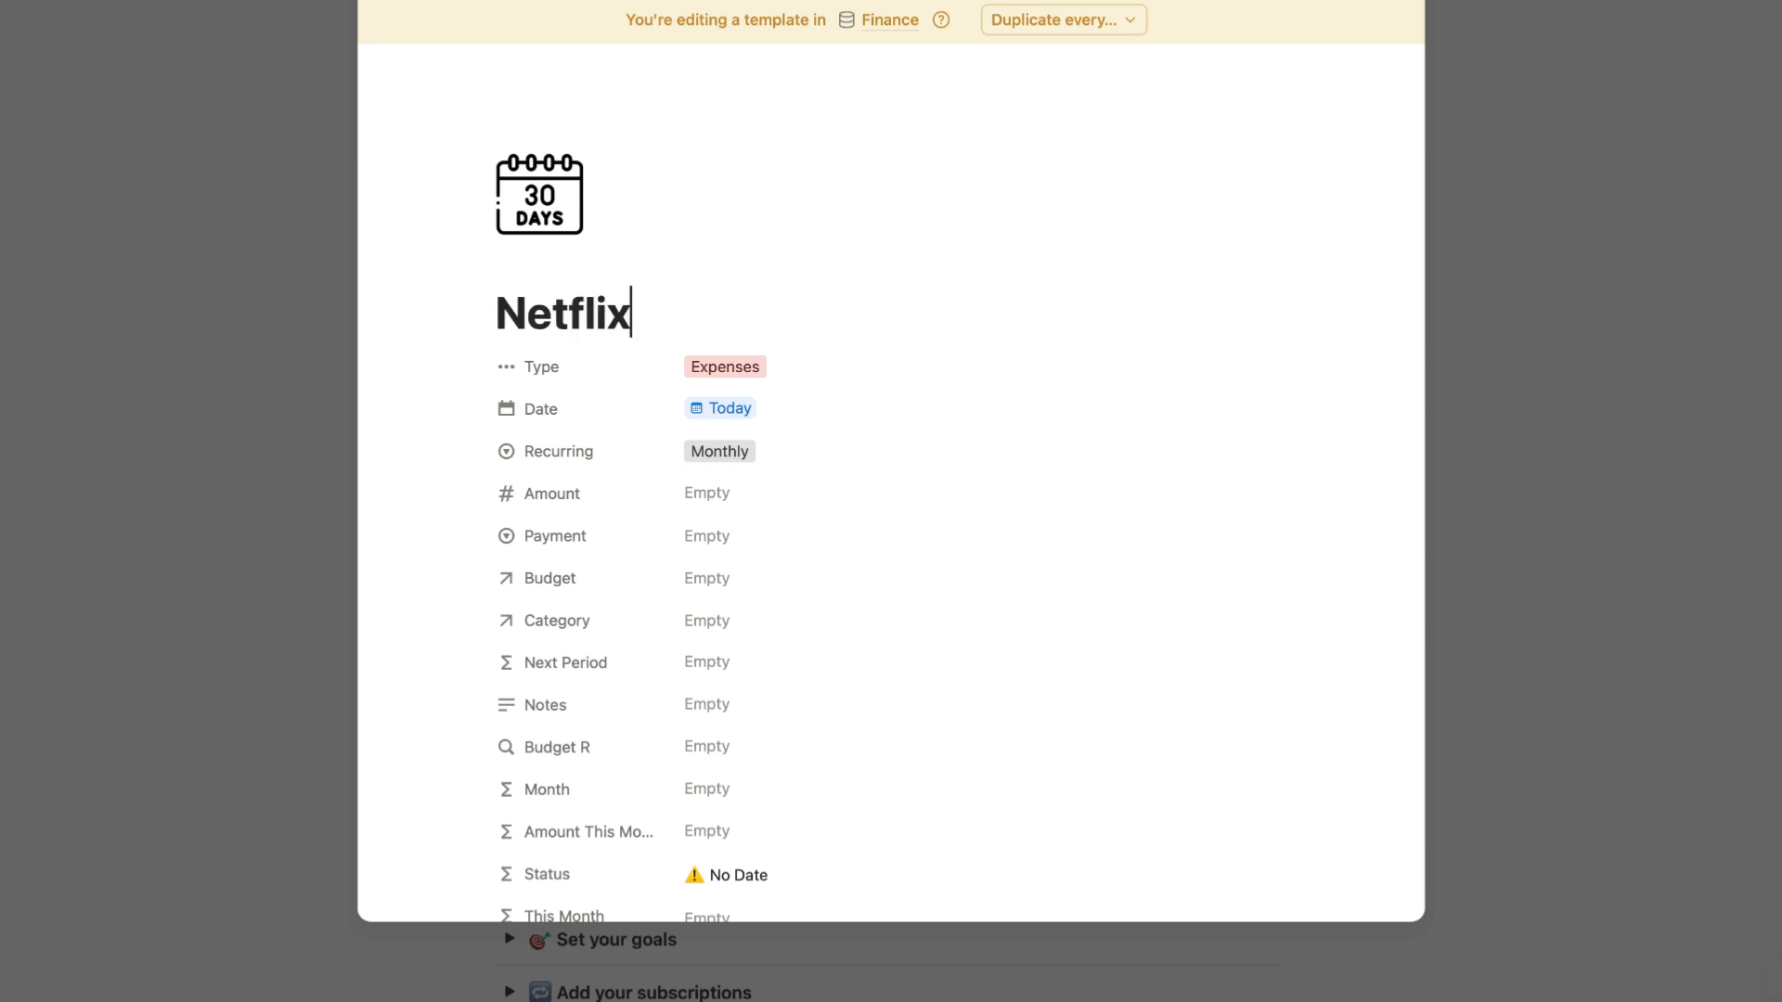
- Set the Netflix template's amount to 15 and its payment method to Bank Transfer
left_click(756, 508)
left_click(713, 553)
left_click(721, 551)
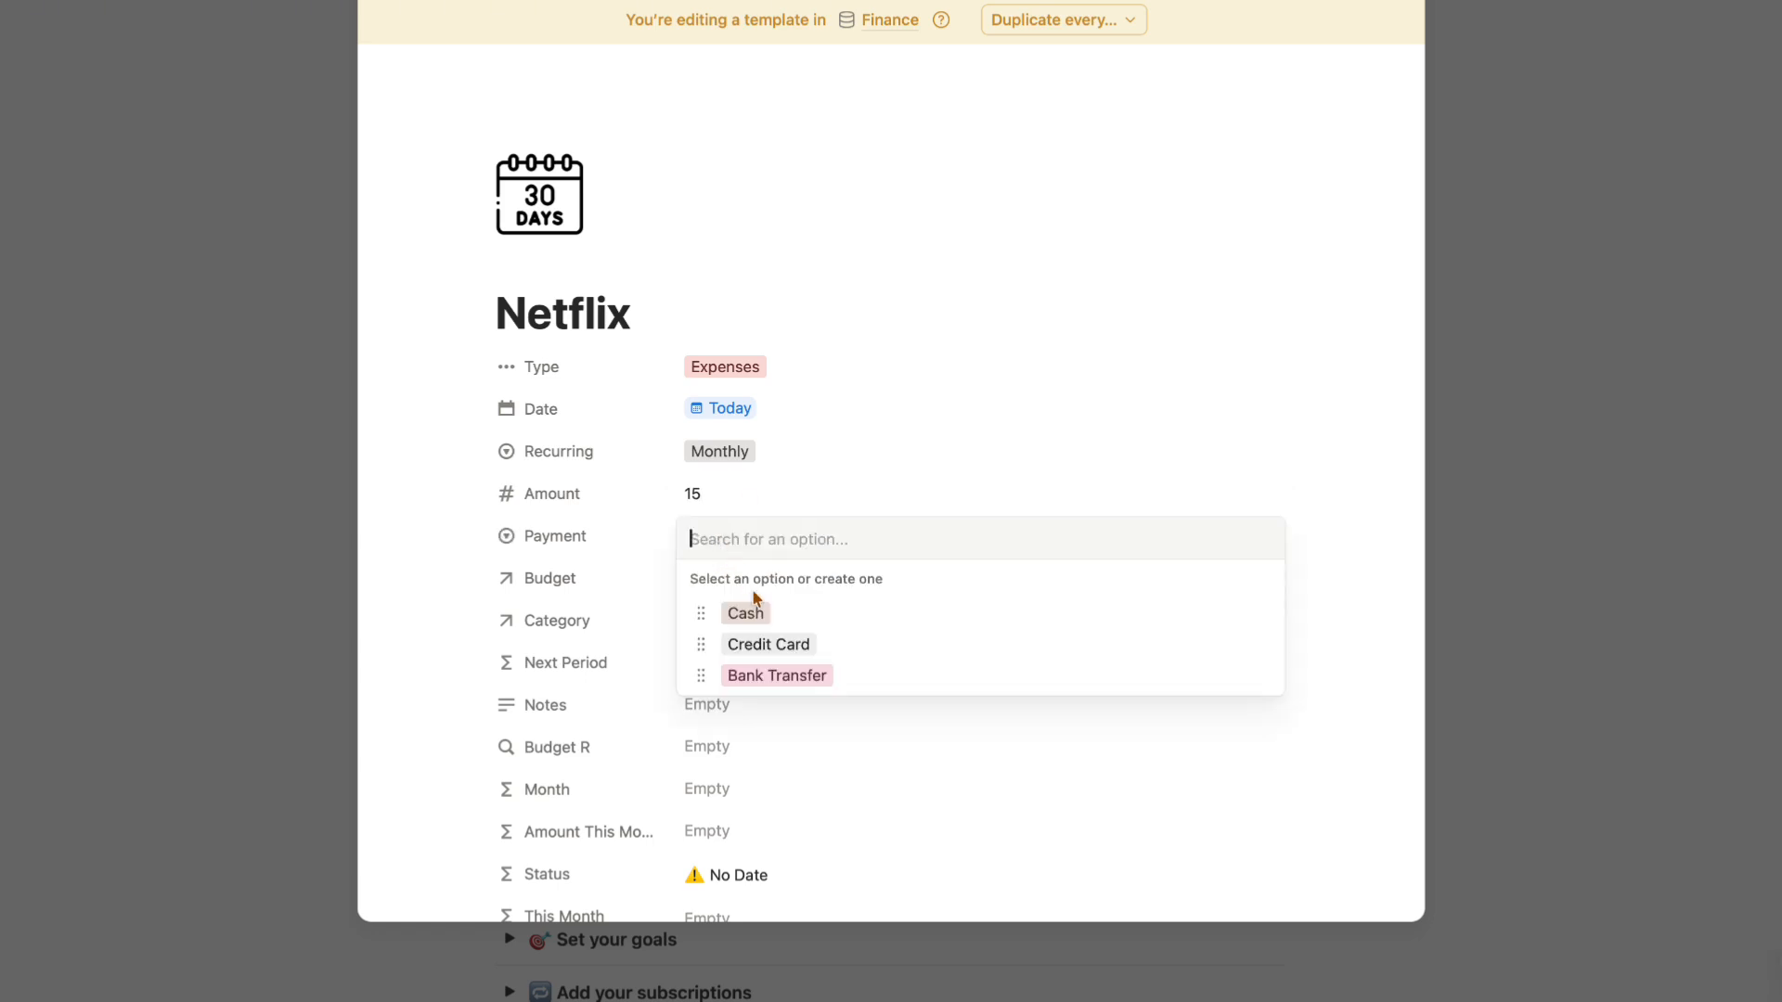
left_click(792, 676)
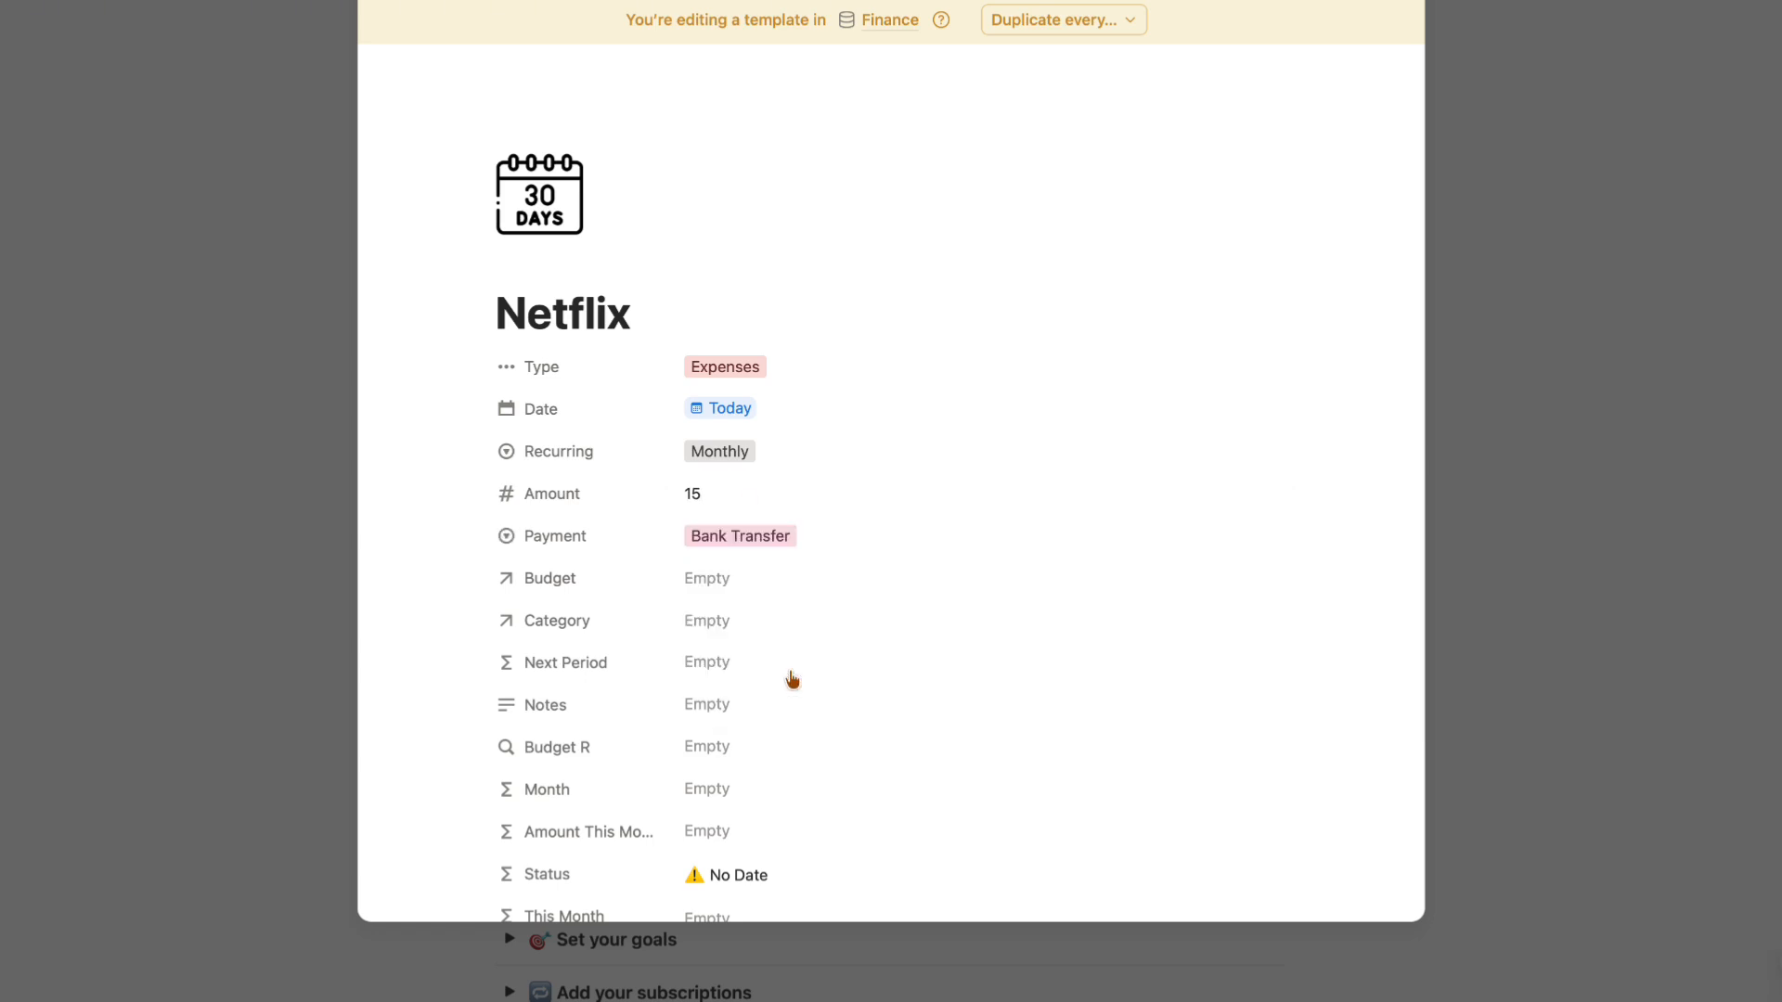
- Assign the Subscriptions category to the Netflix template and close the template
left_click(721, 622)
type("subs")
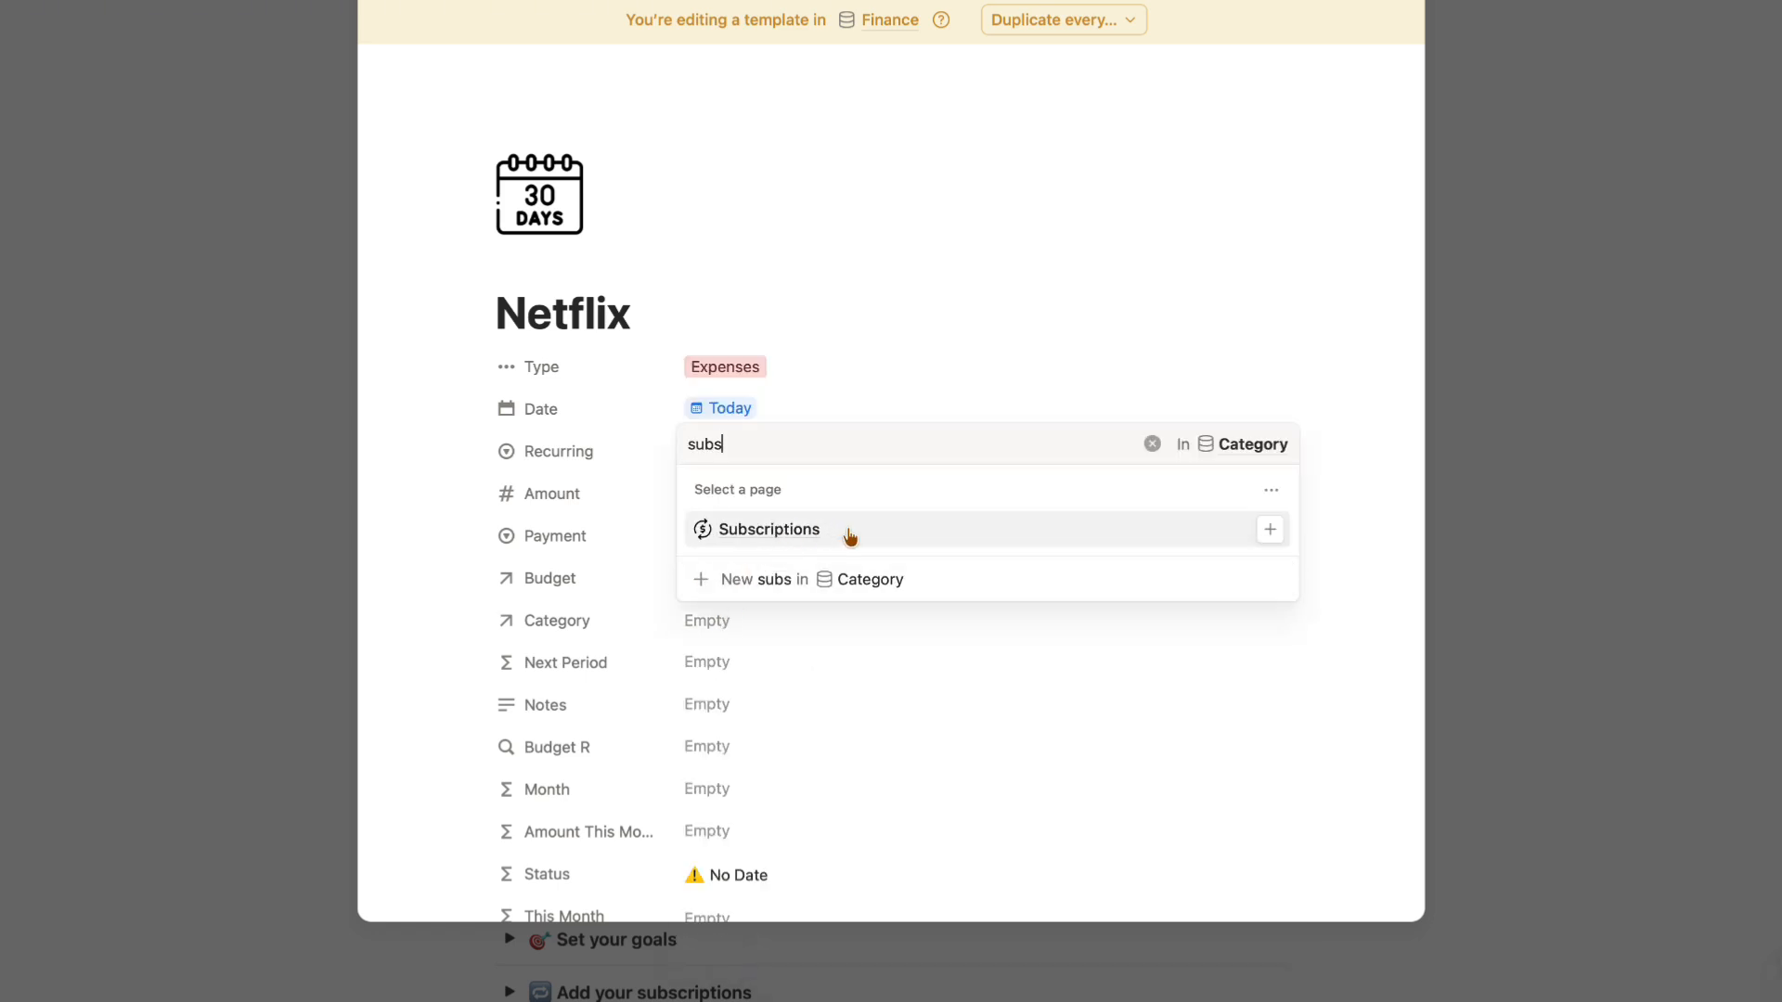
left_click(850, 538)
left_click(880, 414)
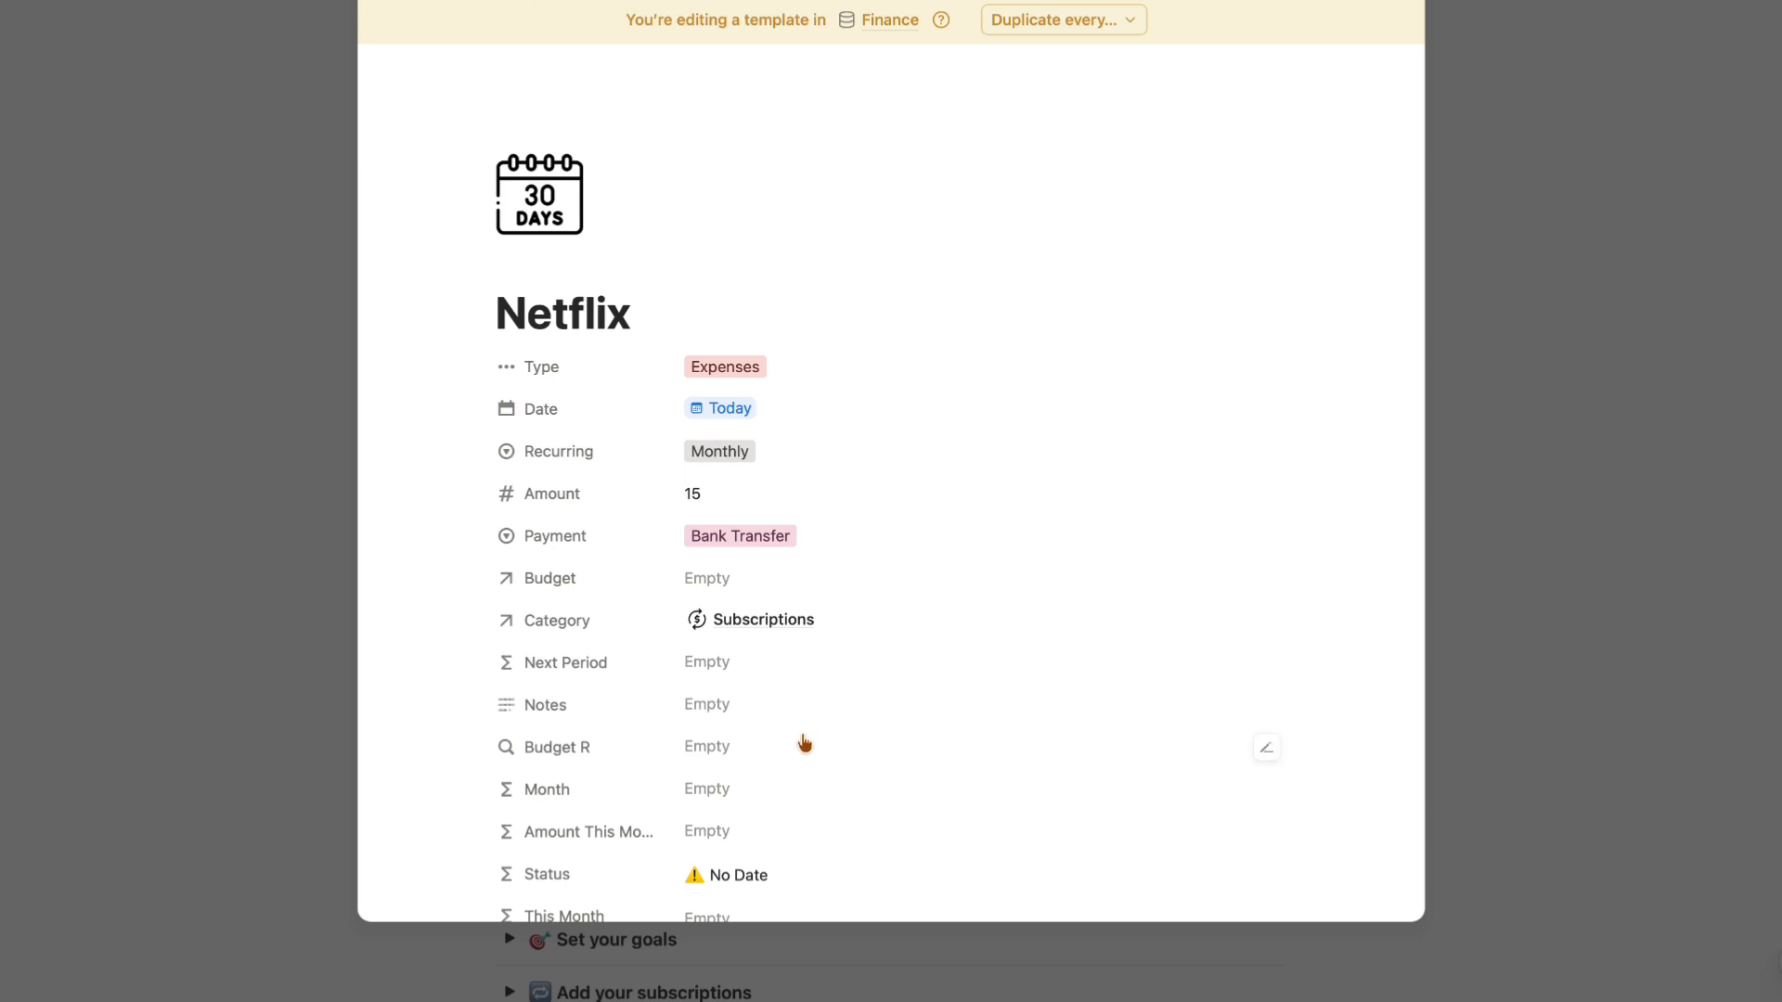
scroll(801, 815, "down", 3)
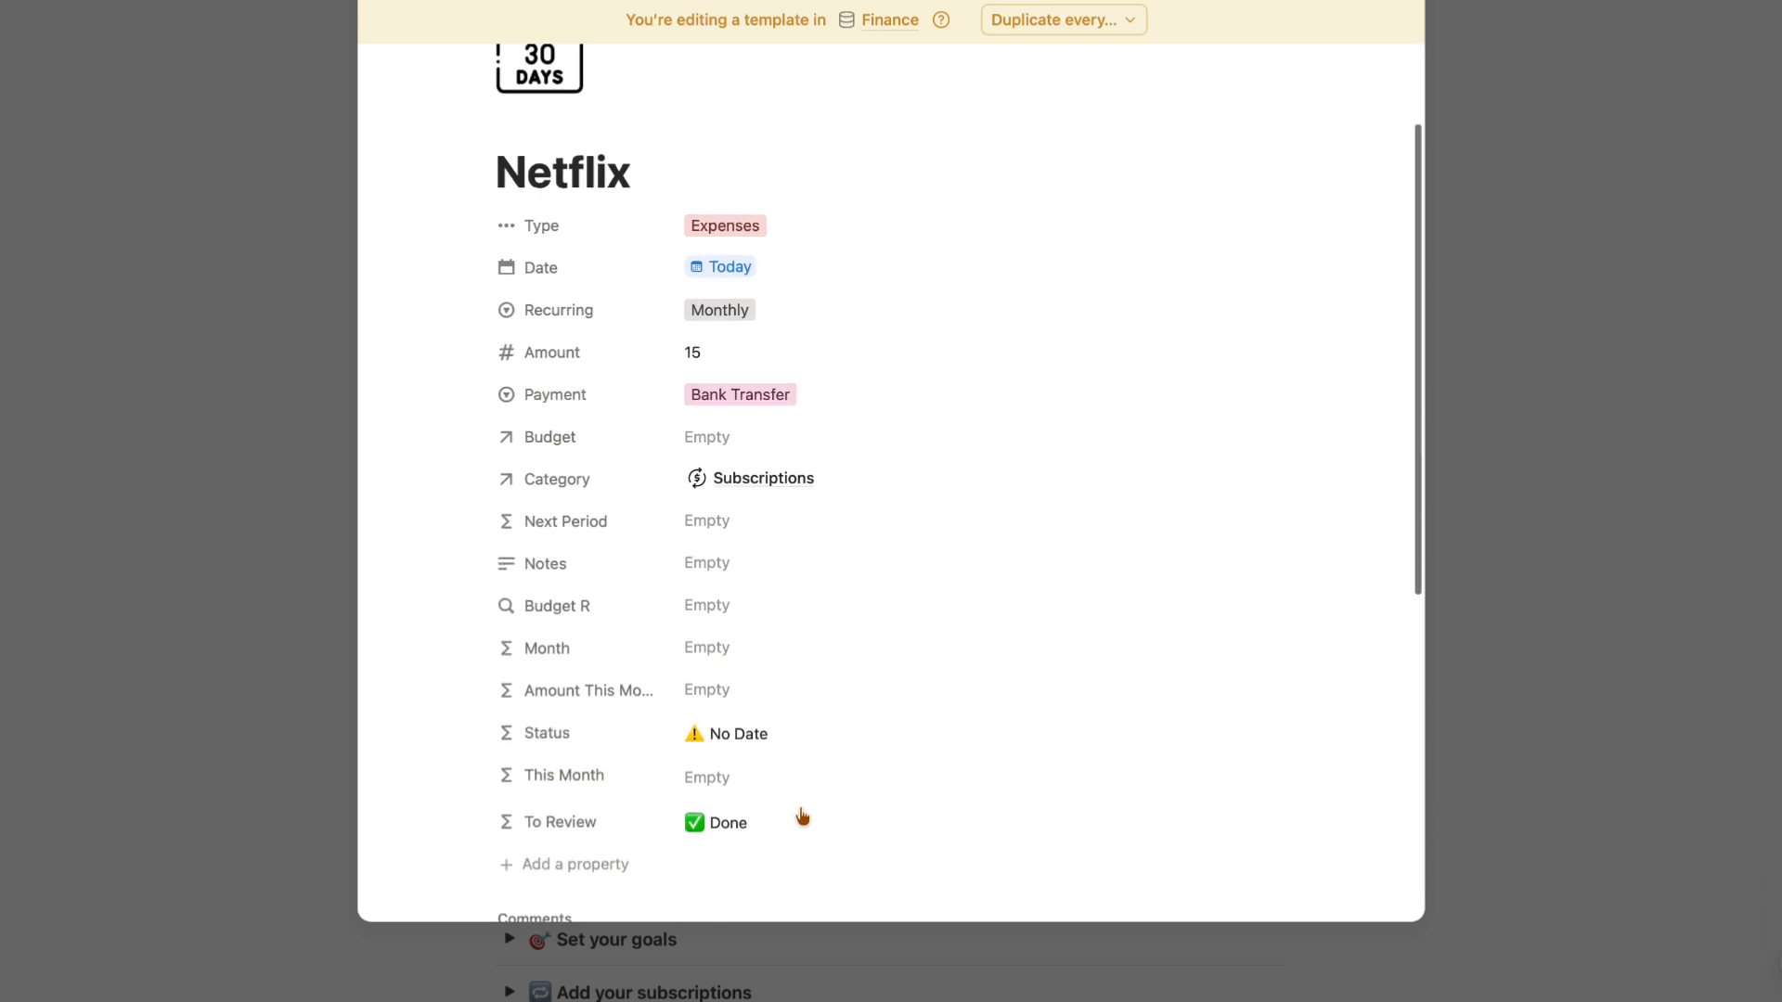
left_click(1504, 678)
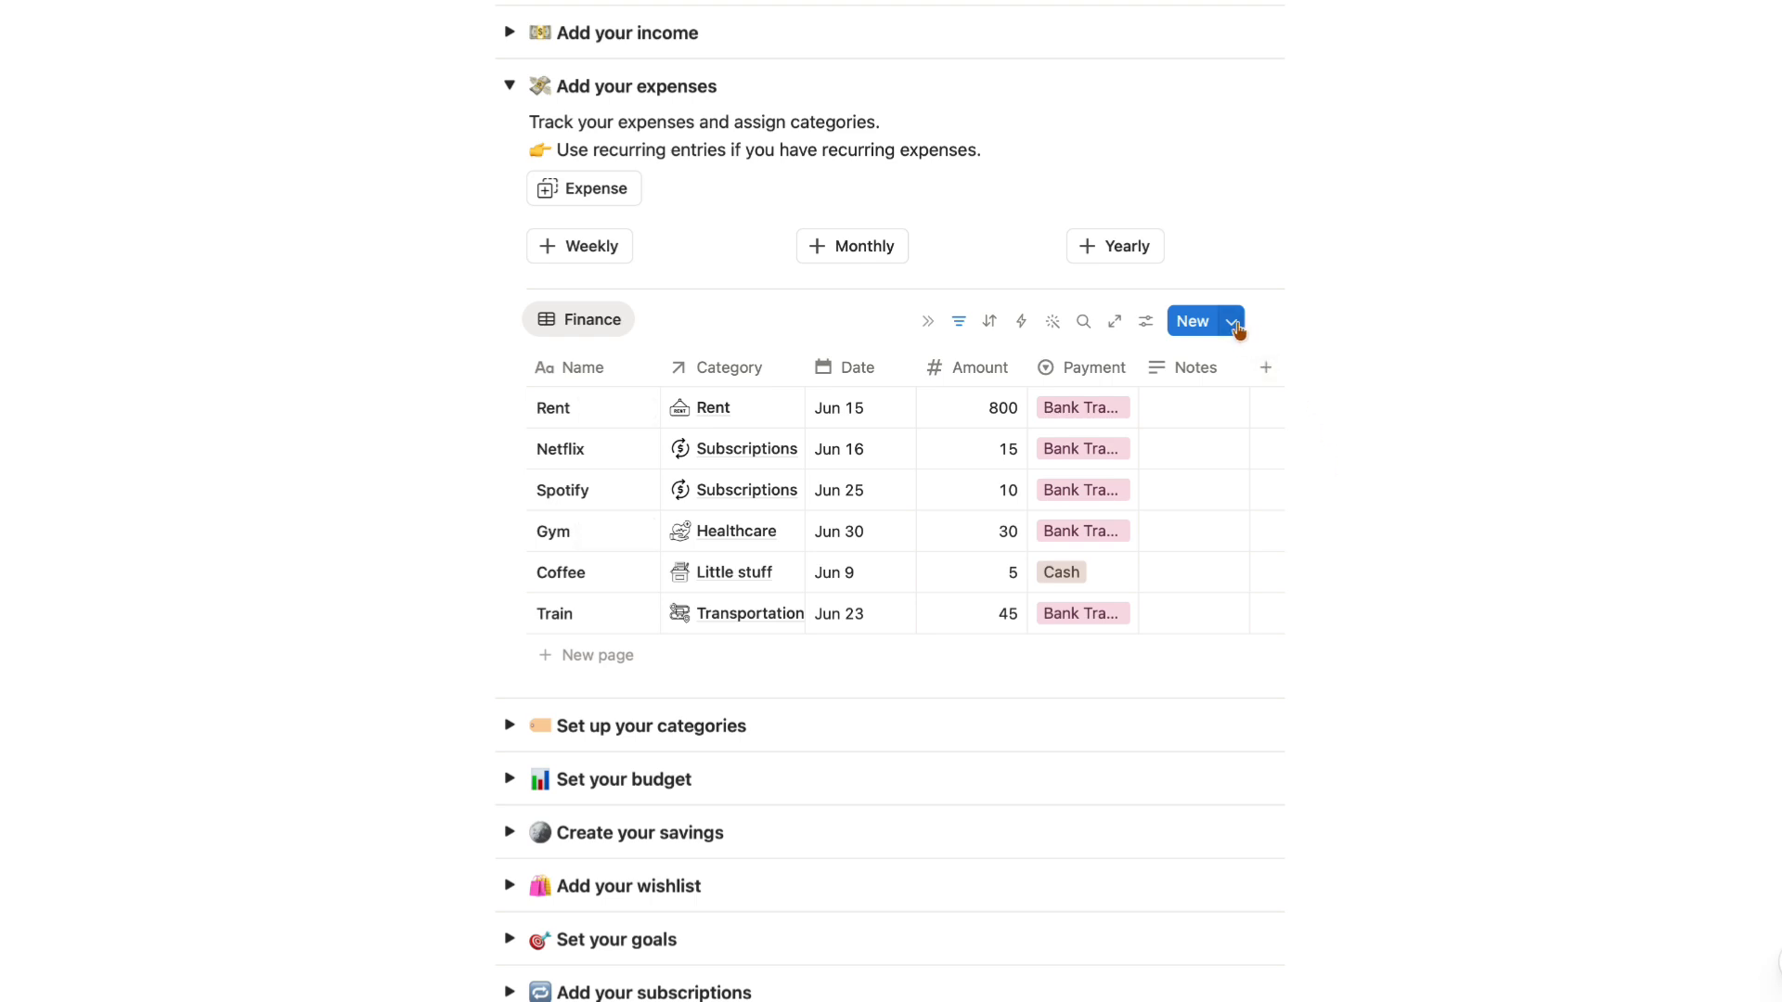
- Schedule the Netflix template to duplicate every 1 month on the 1st day and save the cadence
left_click(1235, 324)
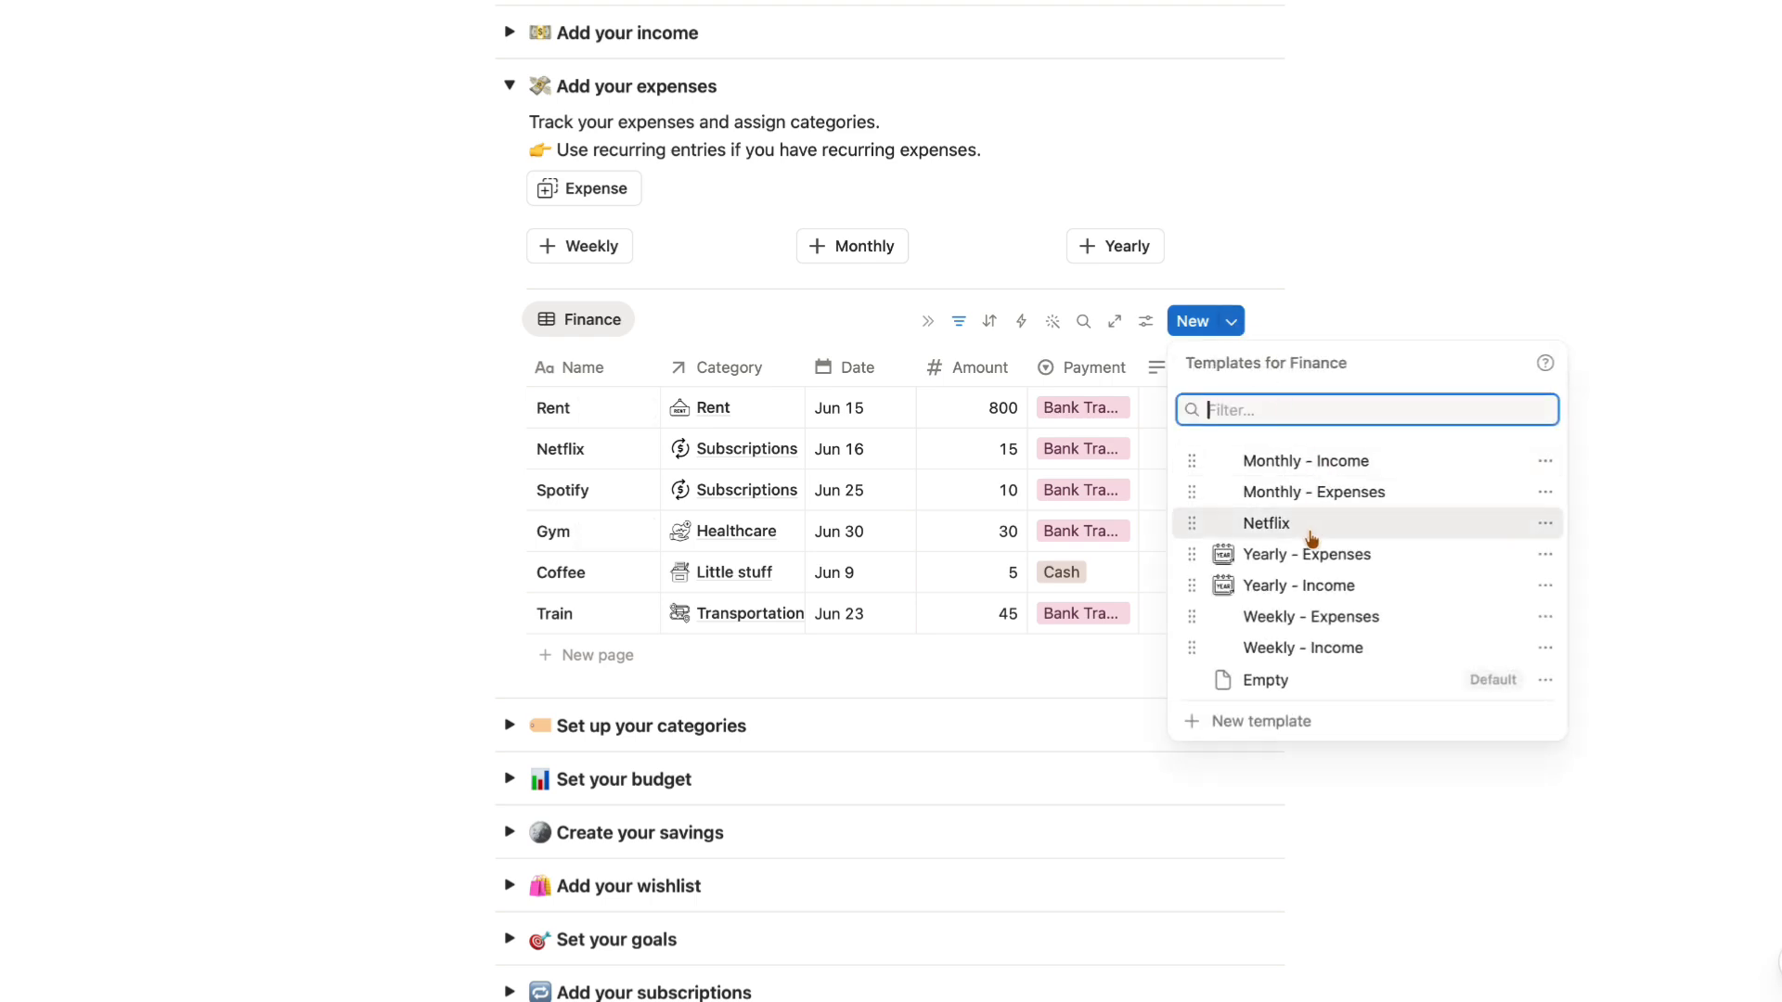
left_click(1545, 522)
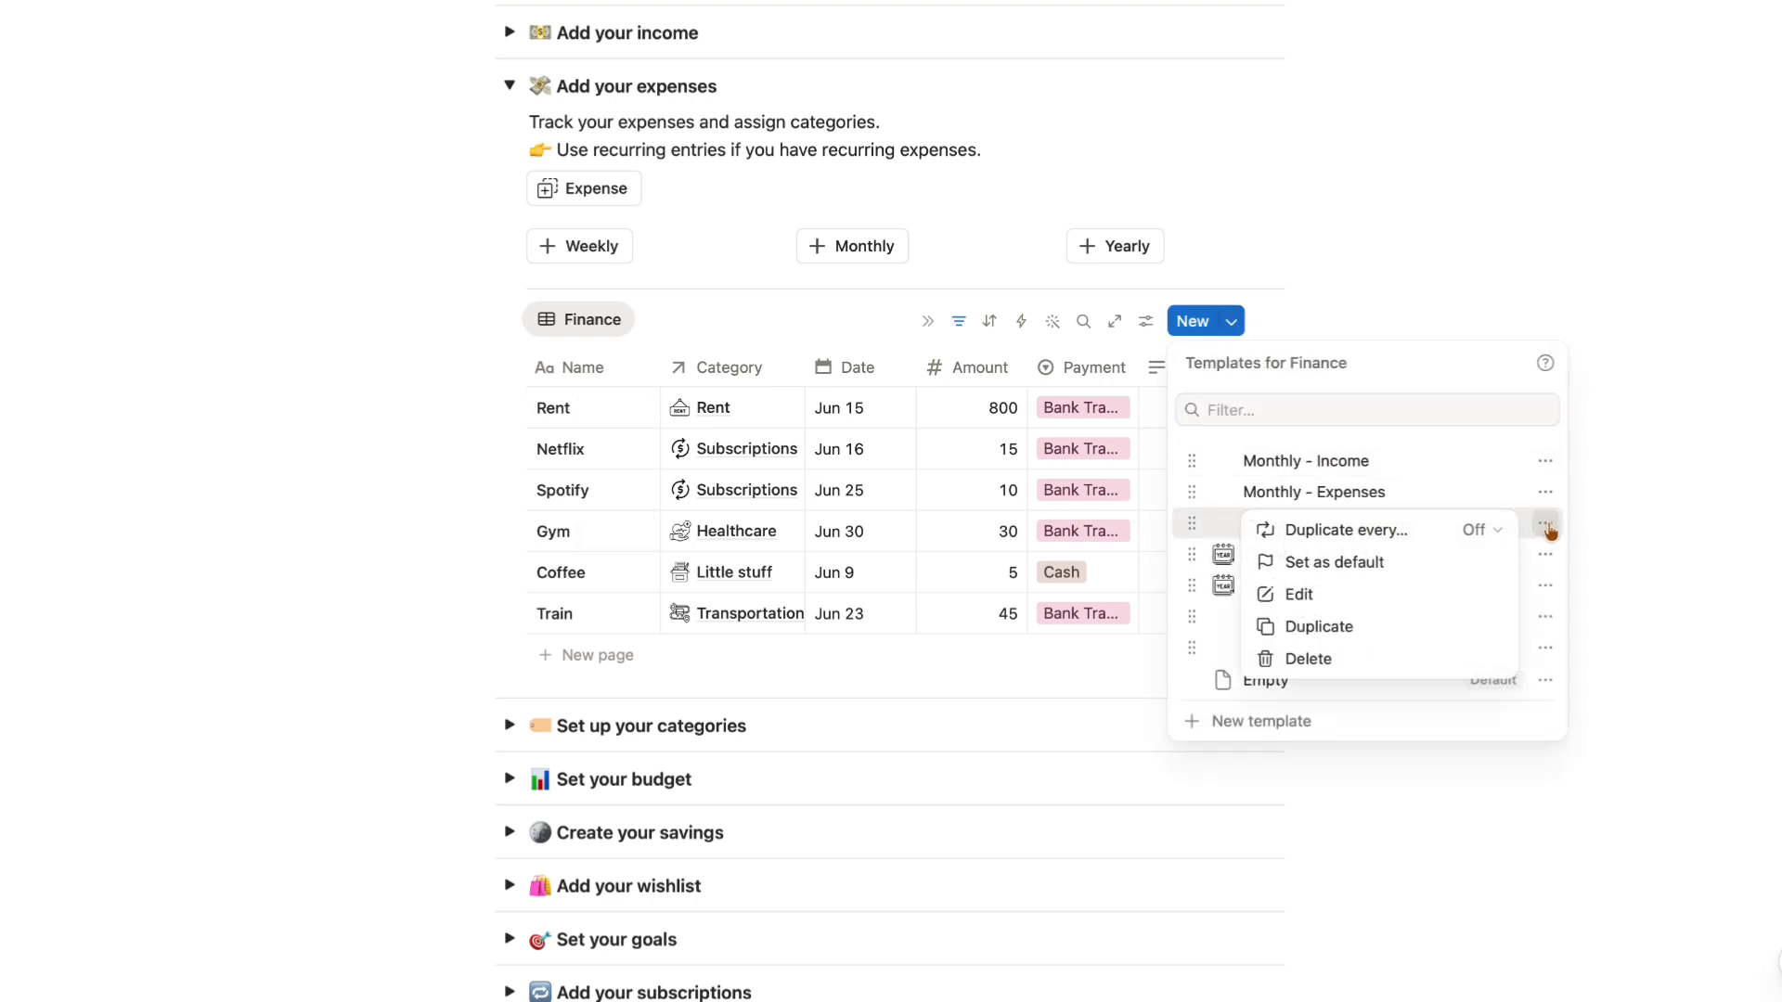
left_click(1485, 532)
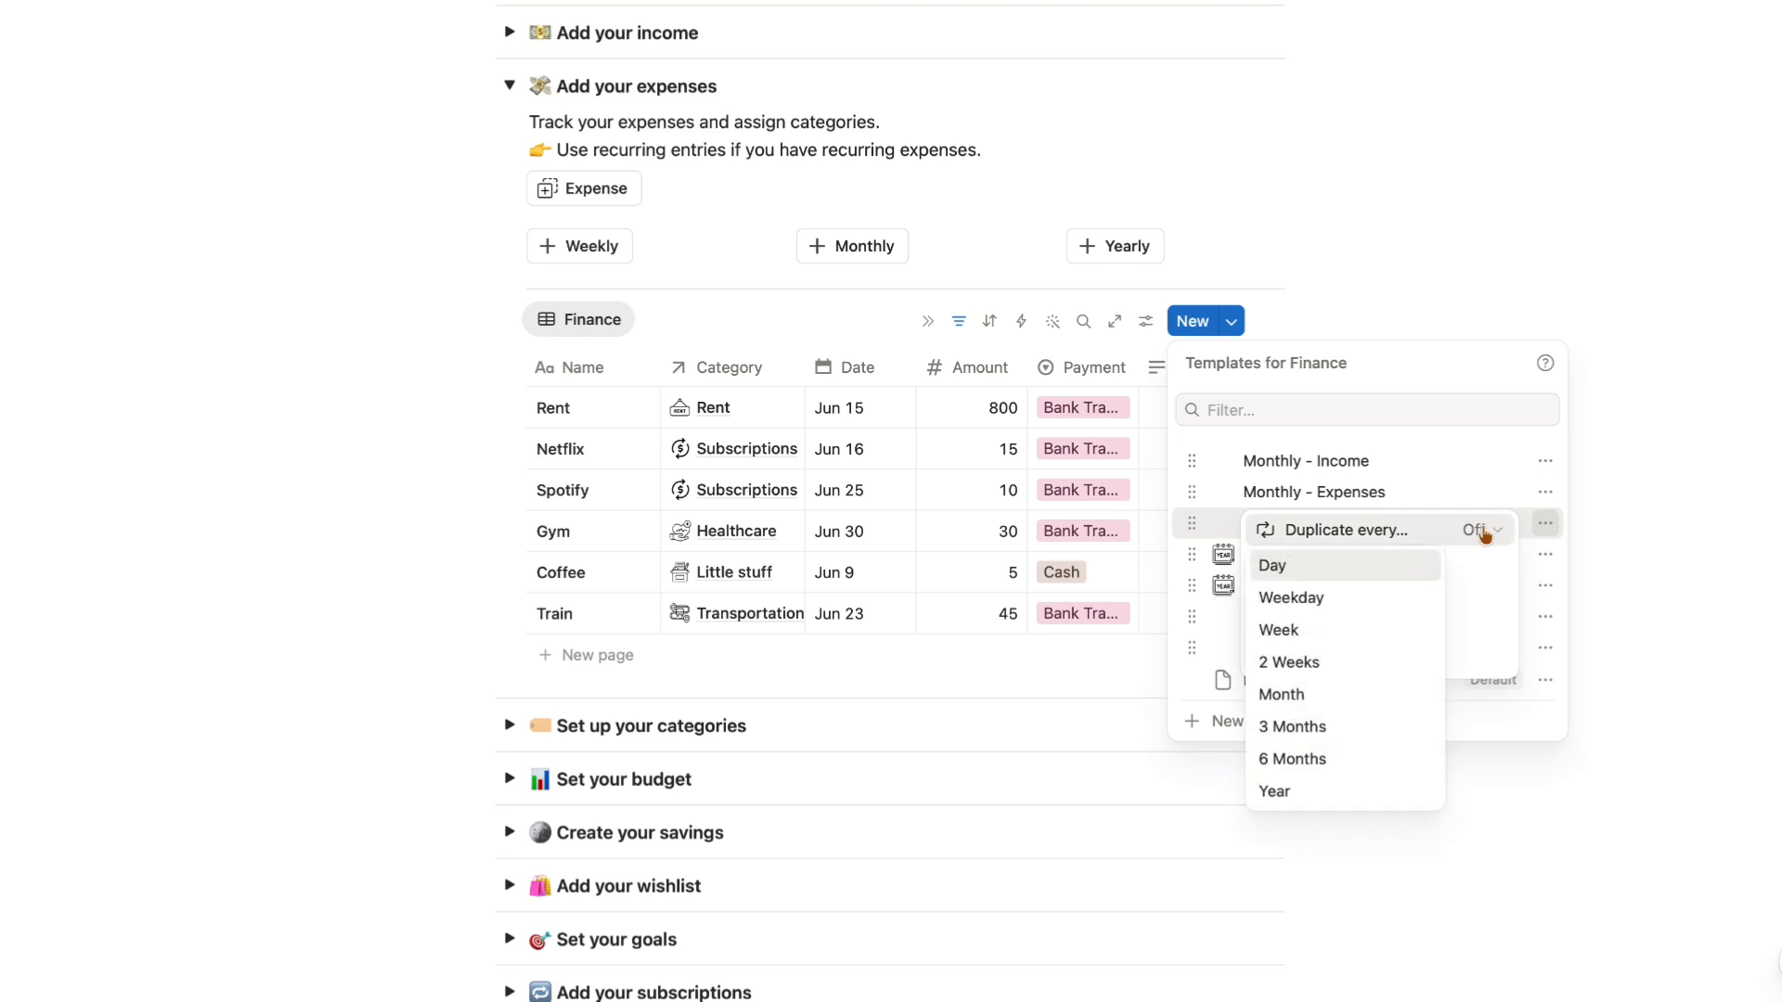
left_click(1341, 698)
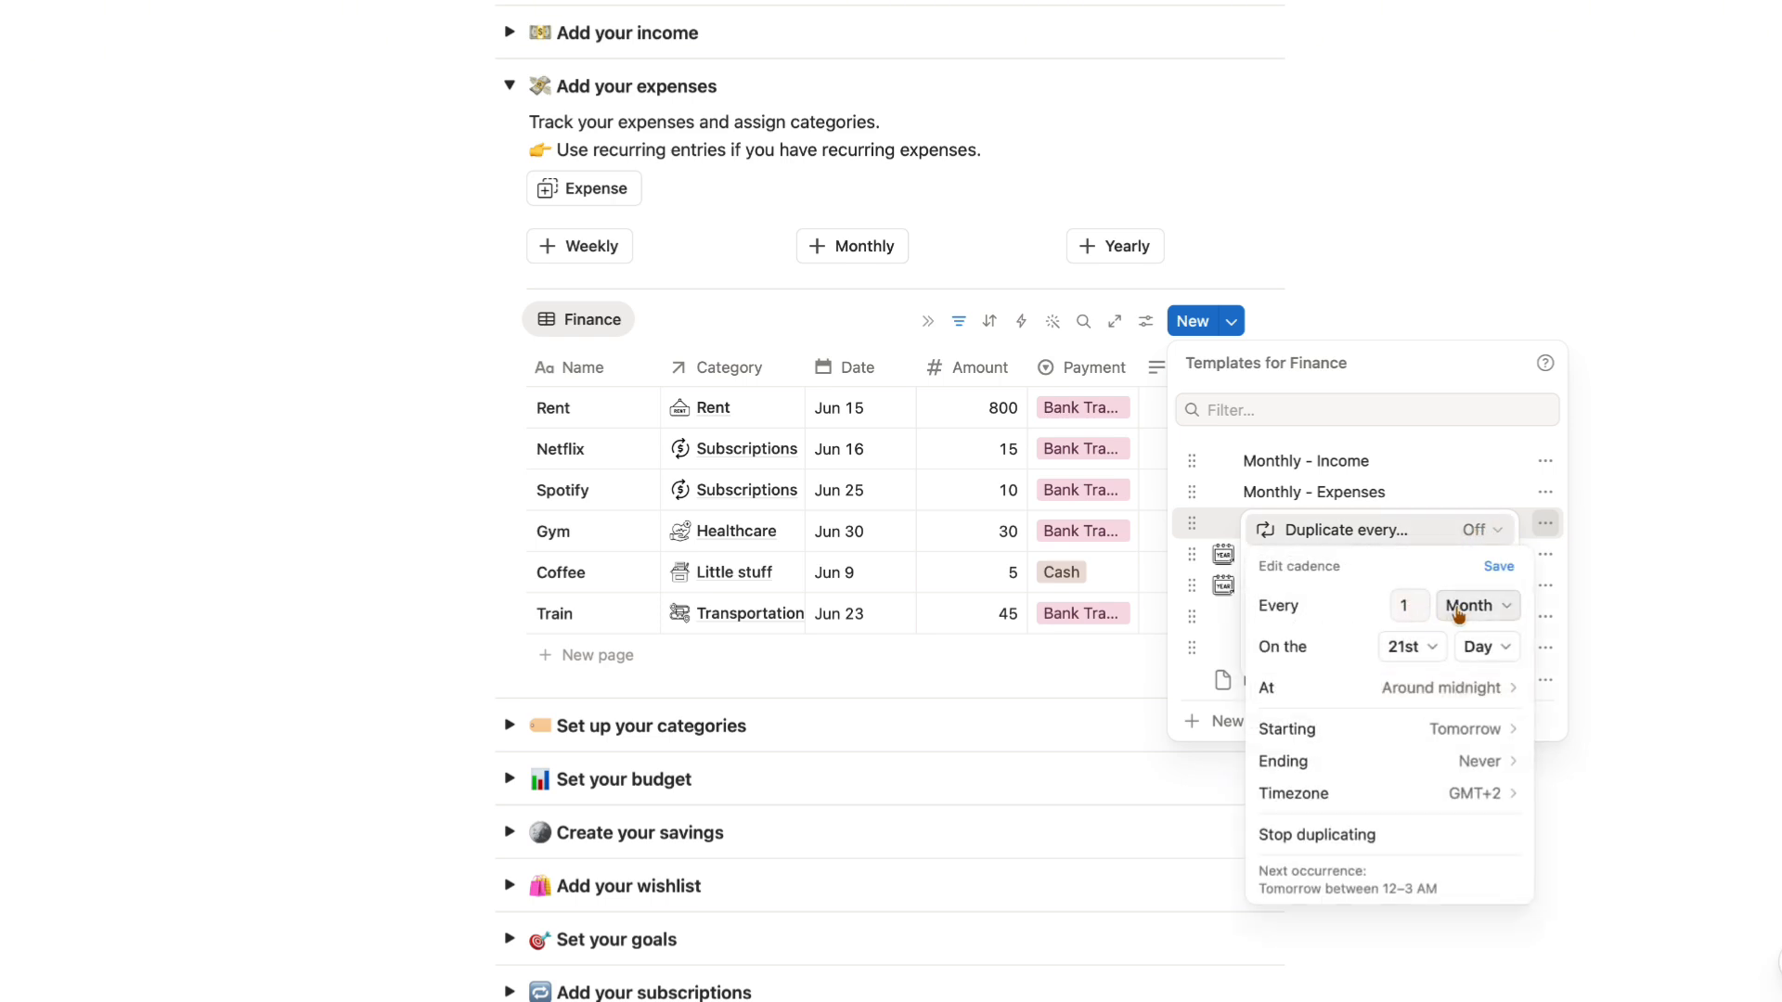
left_click(1435, 650)
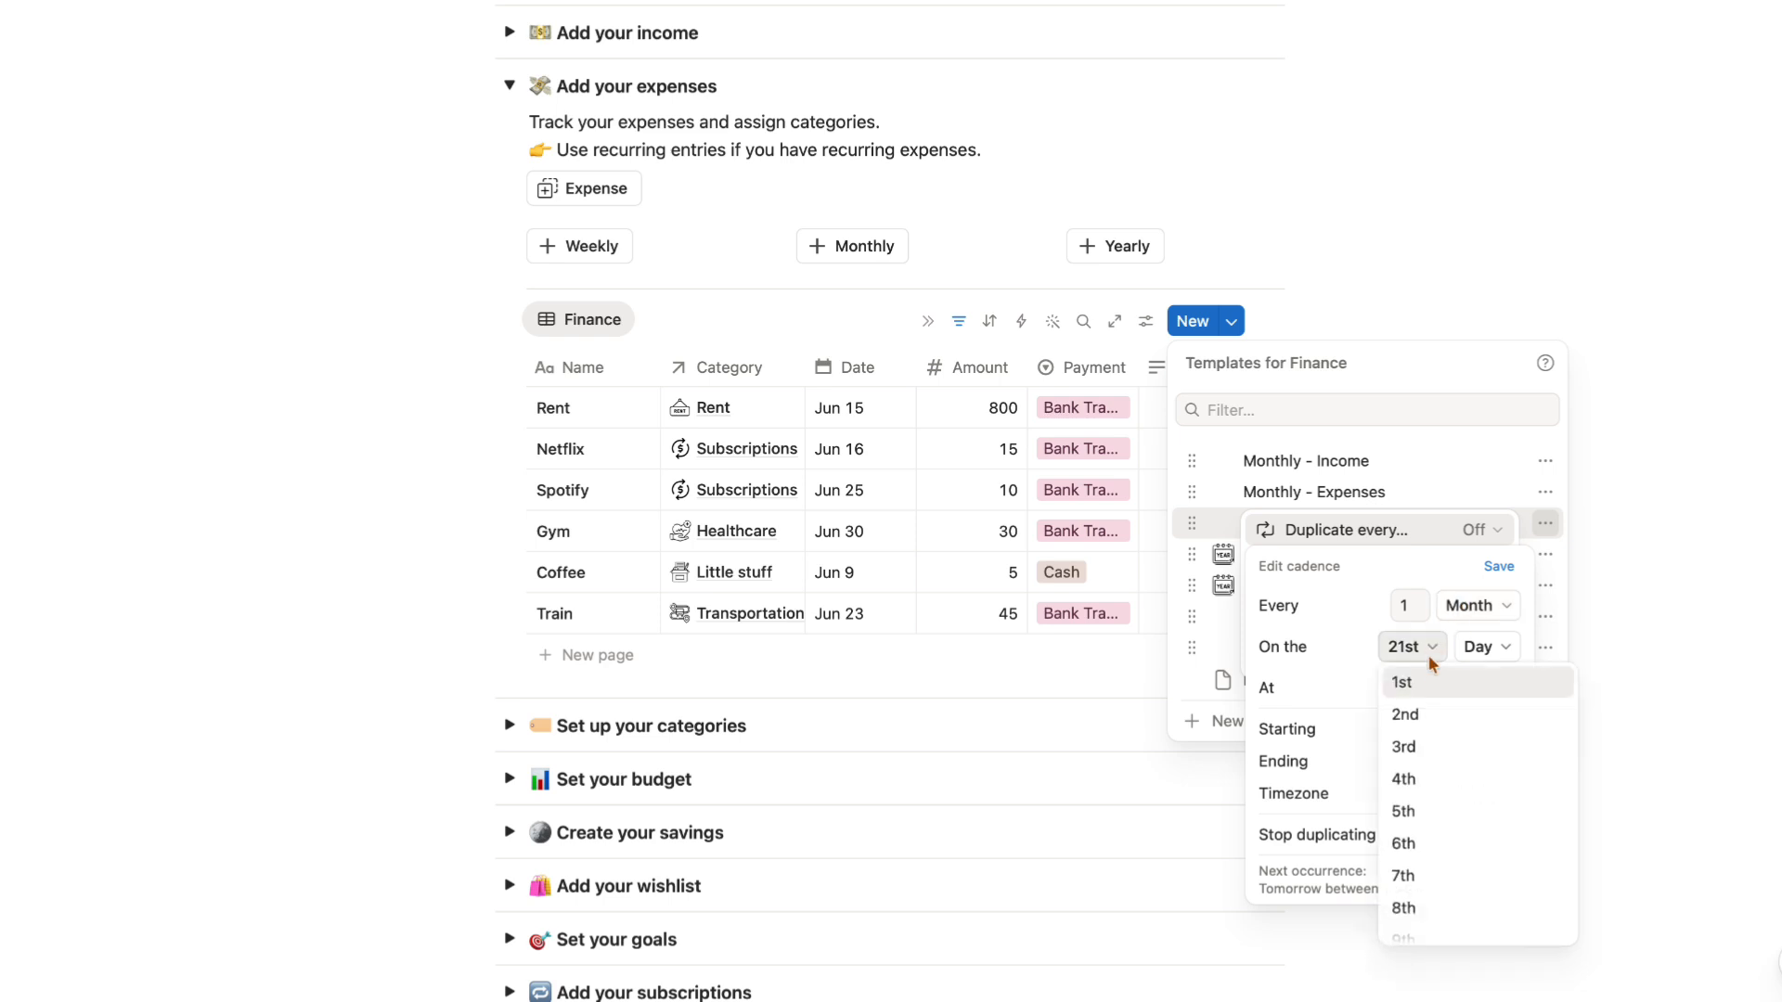
left_click(1423, 684)
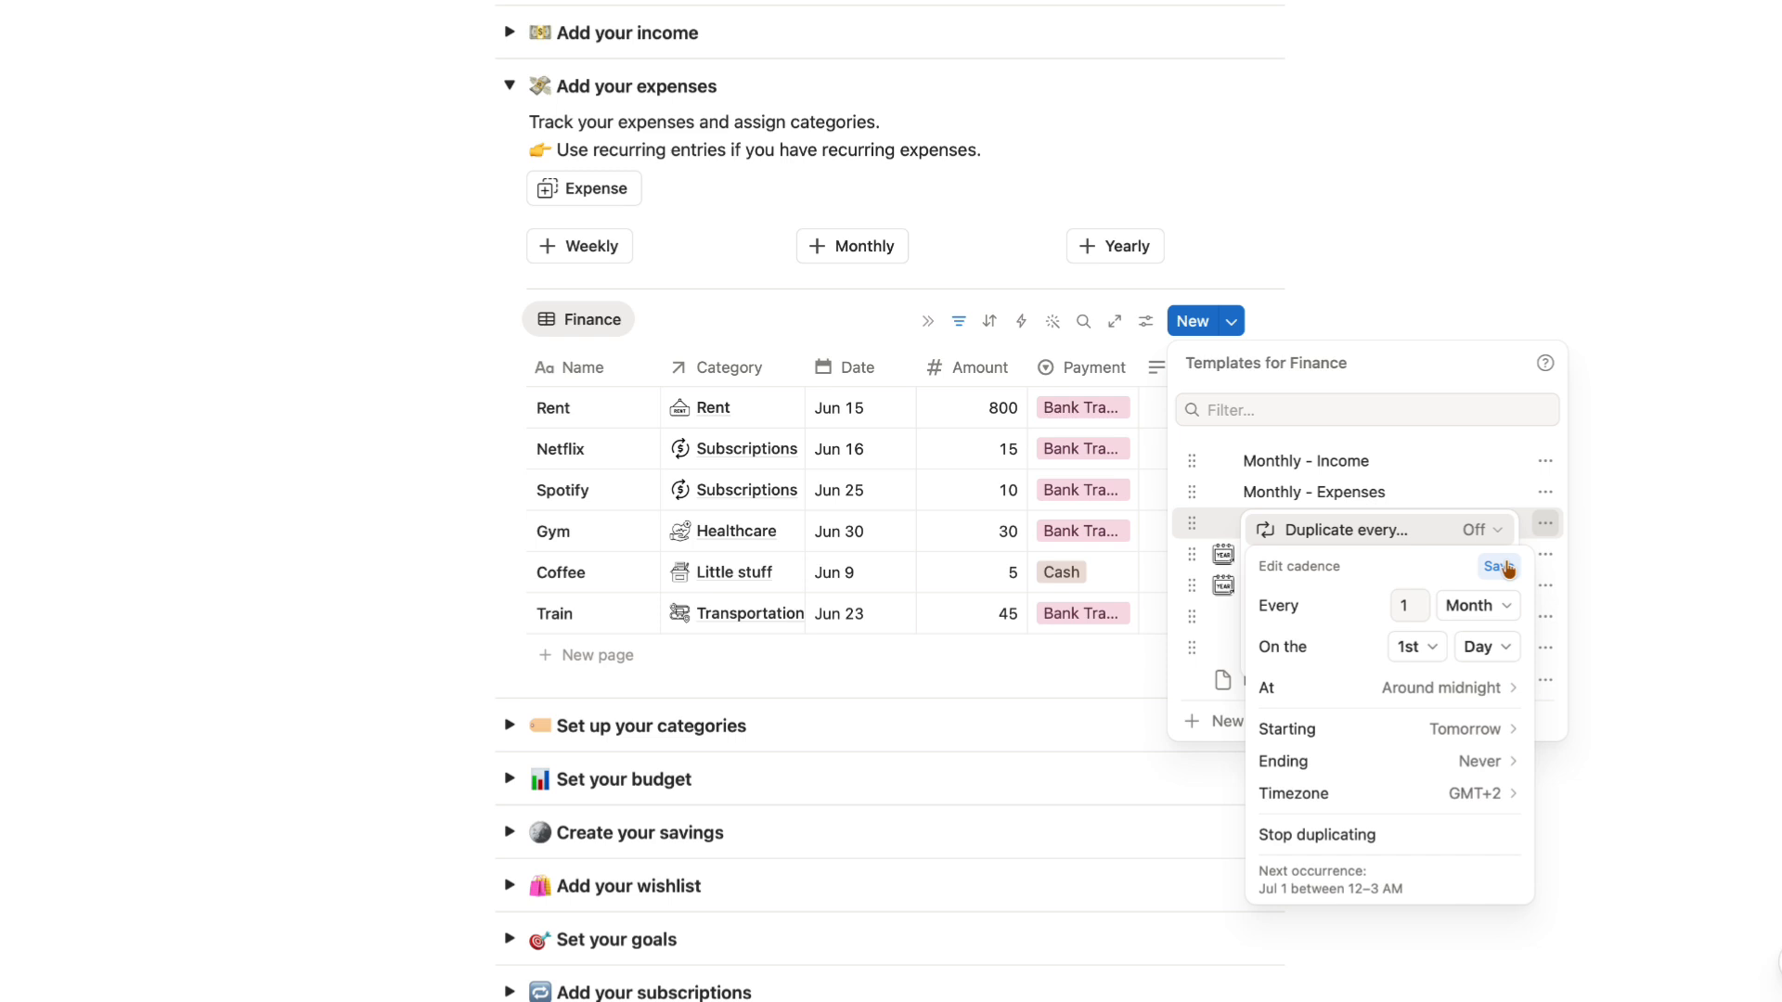
left_click(1496, 567)
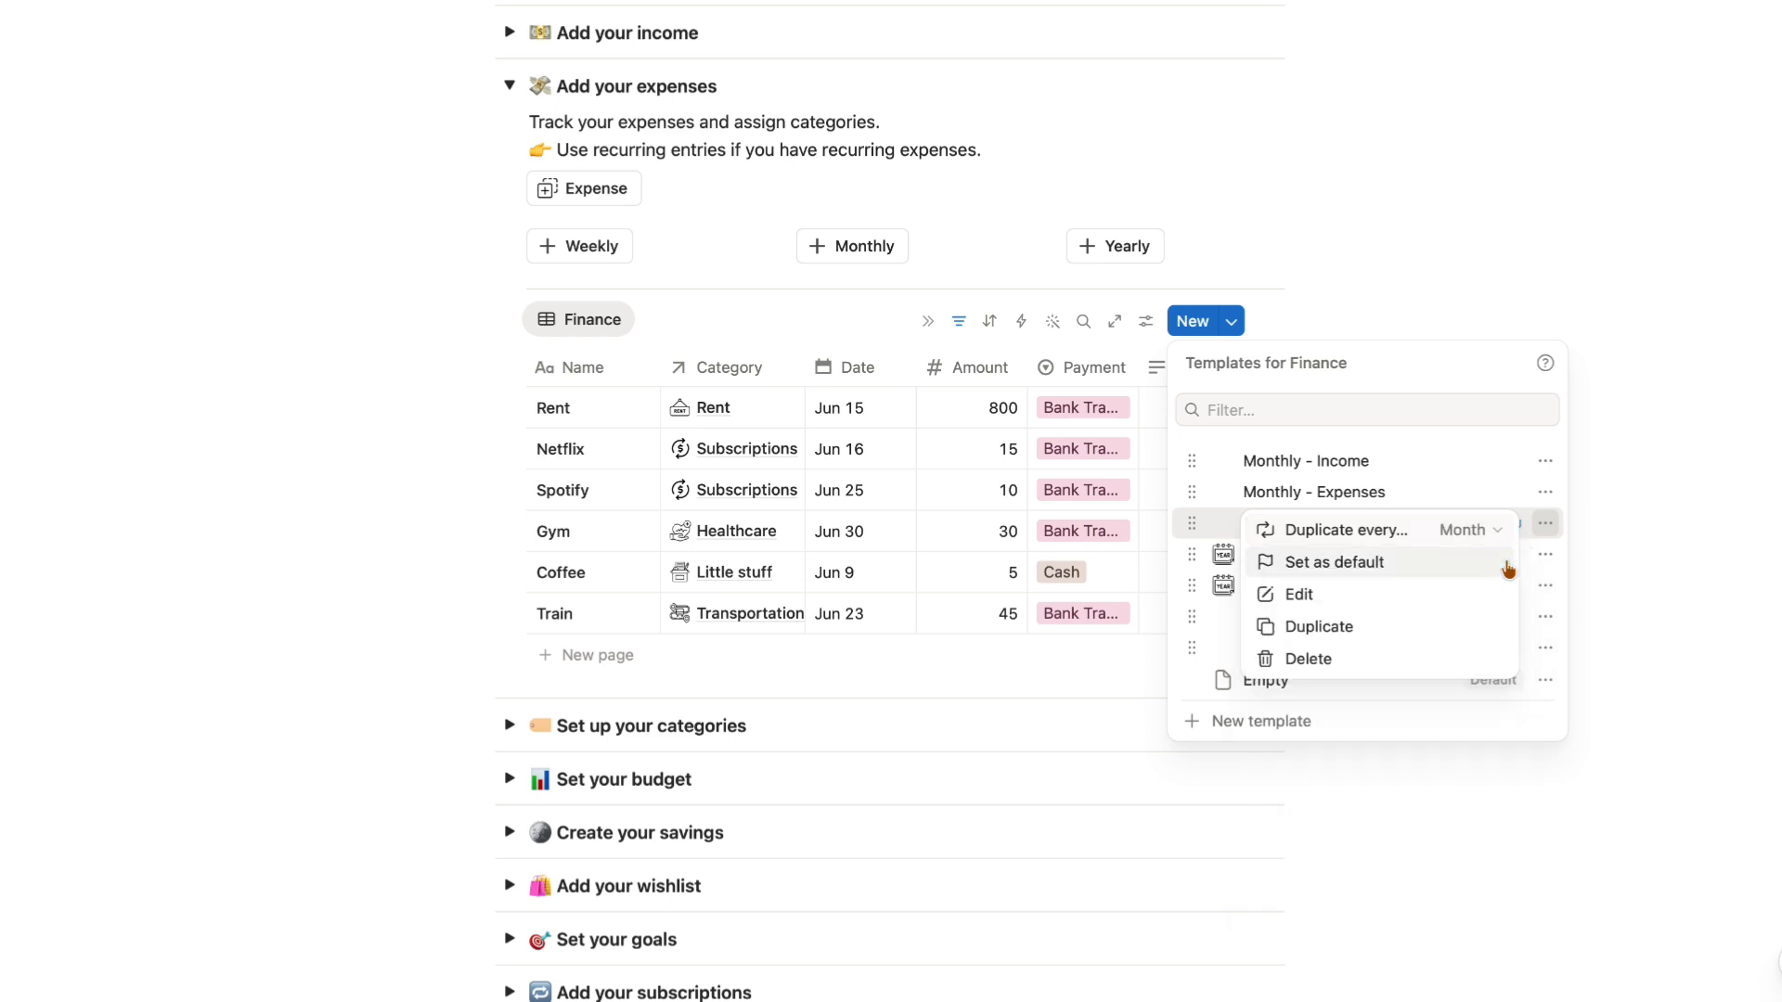
left_click(1544, 529)
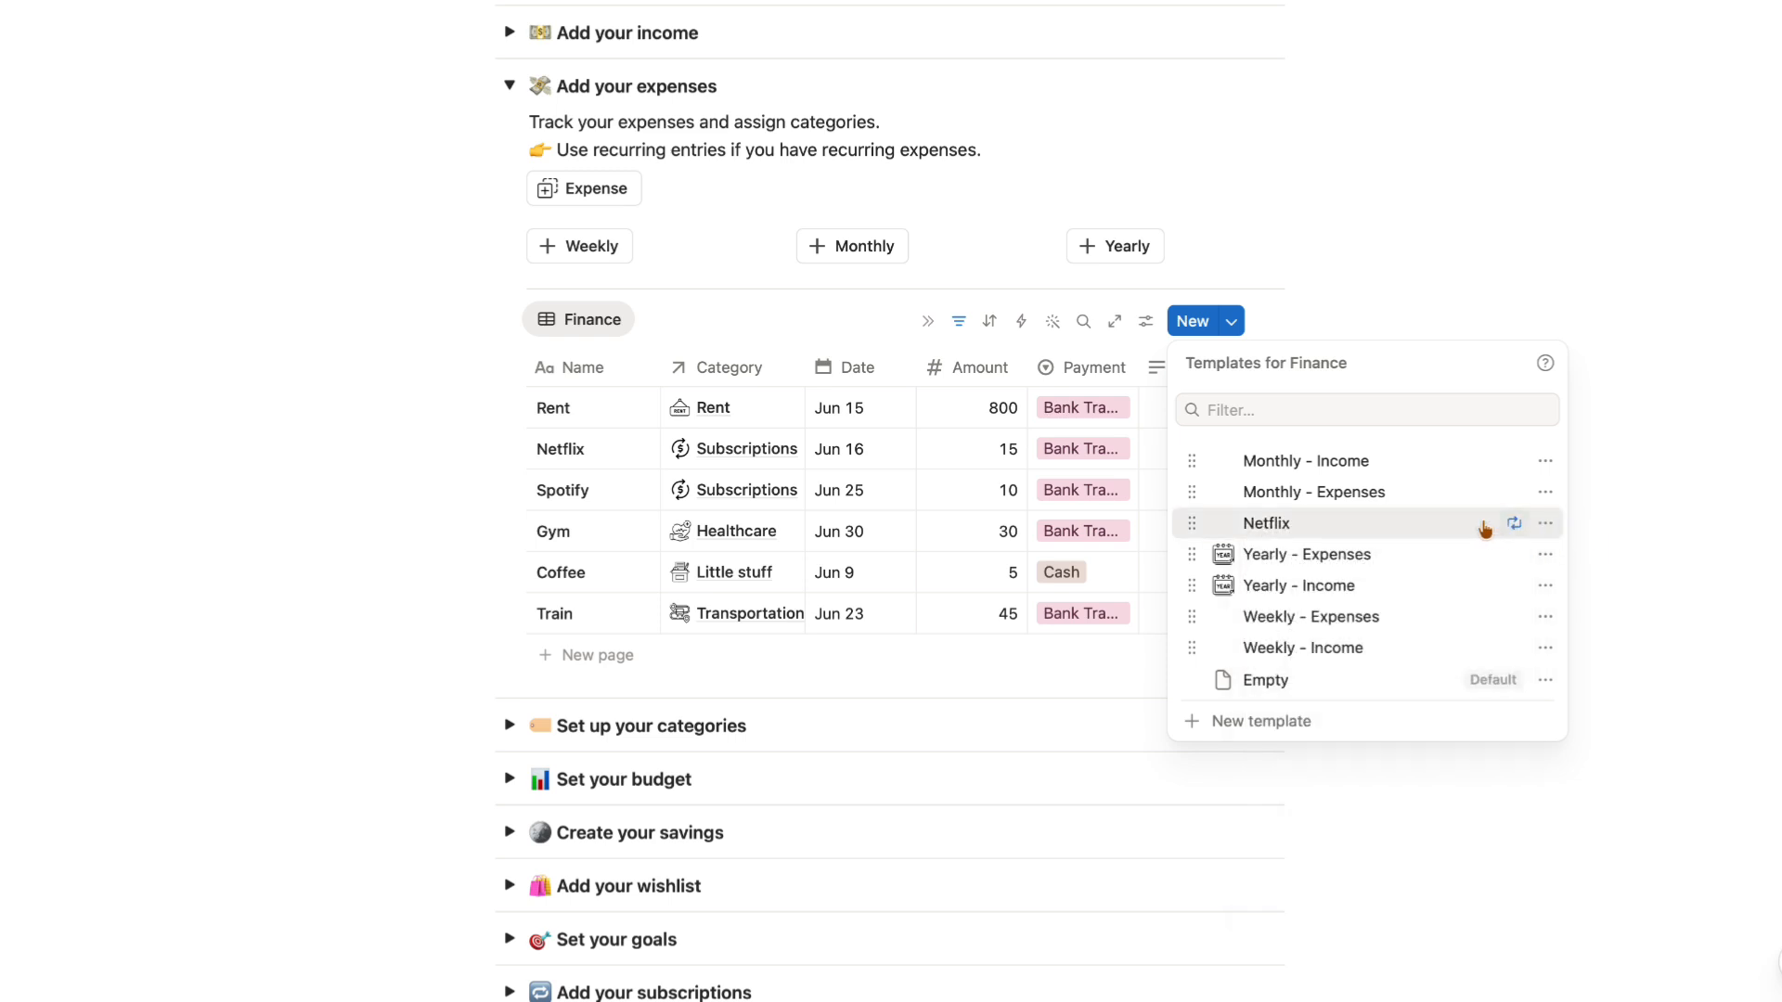
left_click(1457, 525)
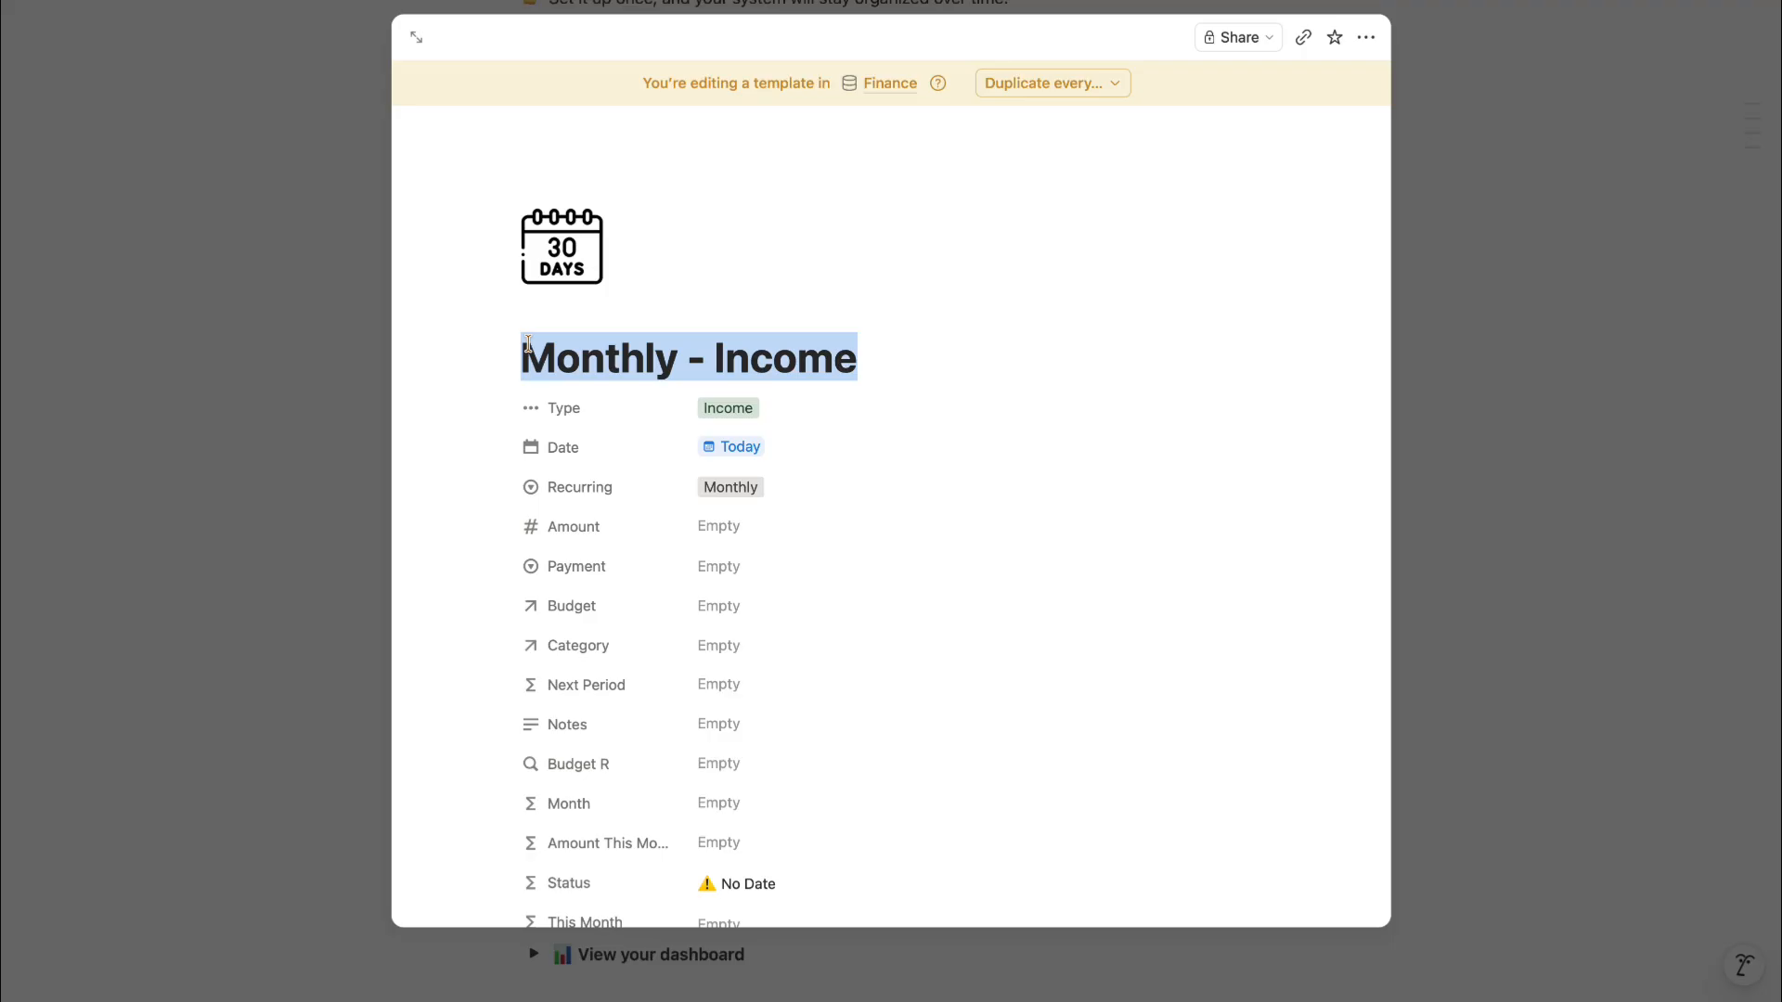
- Rename the Monthly - Income template as Freelance and set it to duplicate every month
type("Freelance")
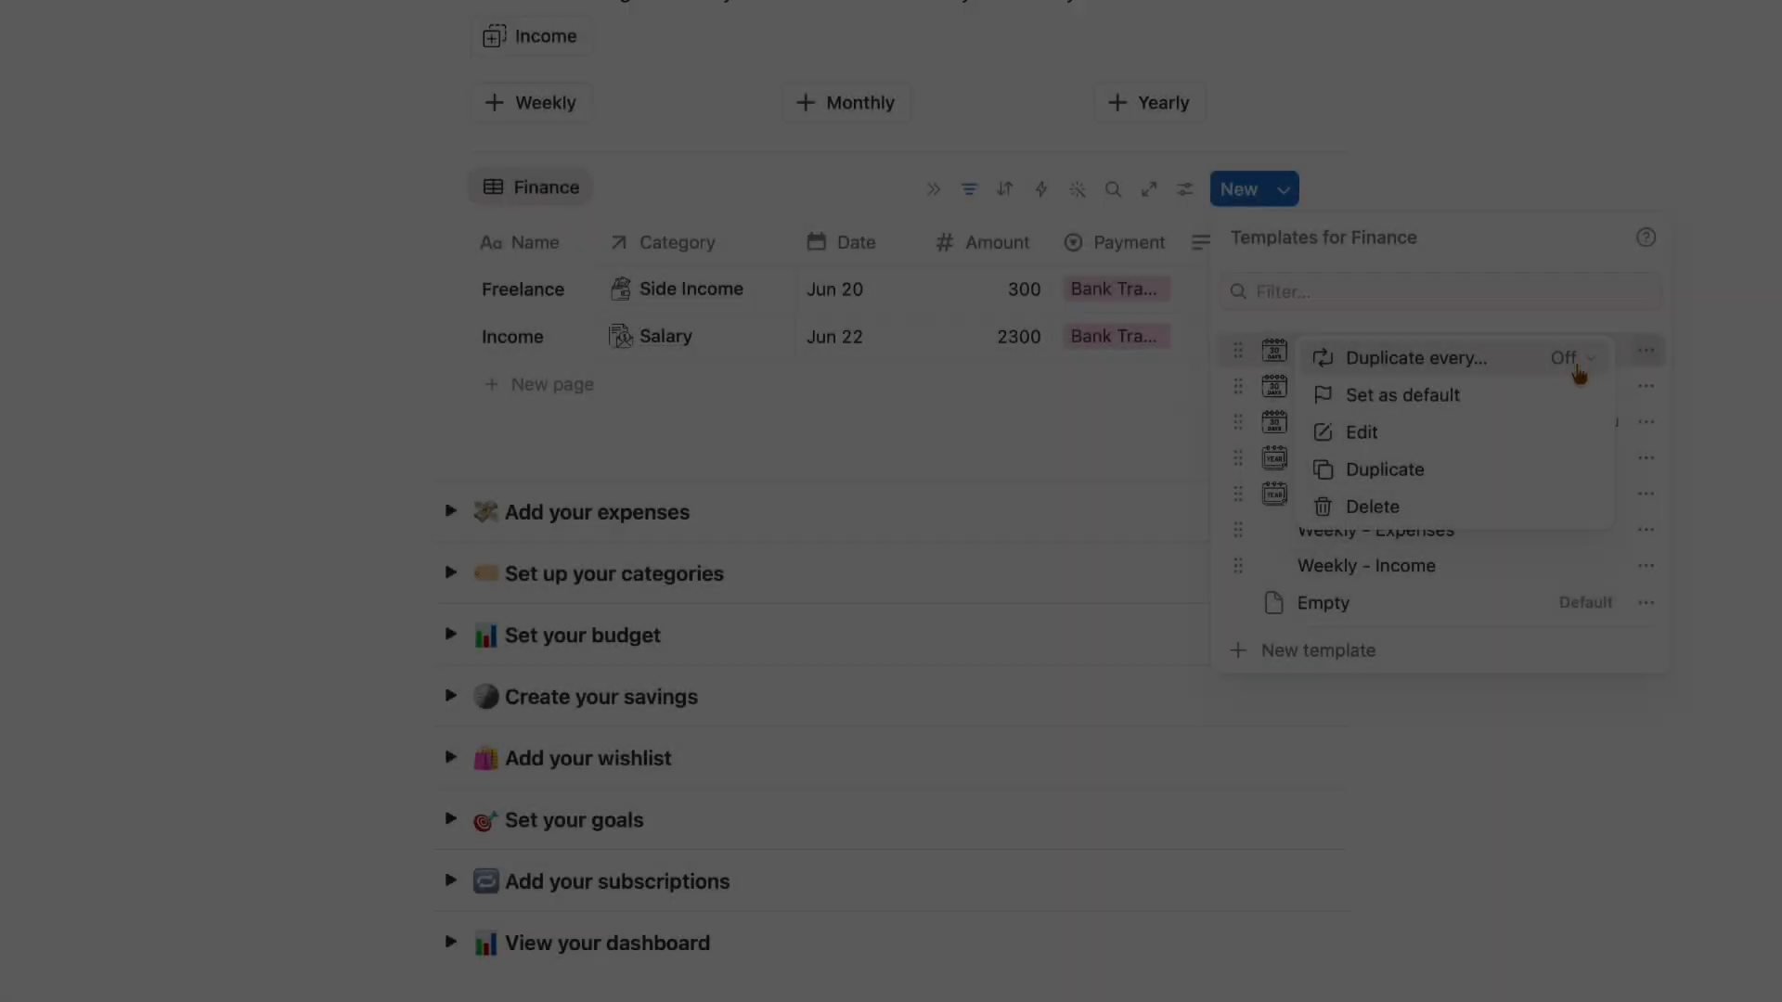
left_click(1568, 360)
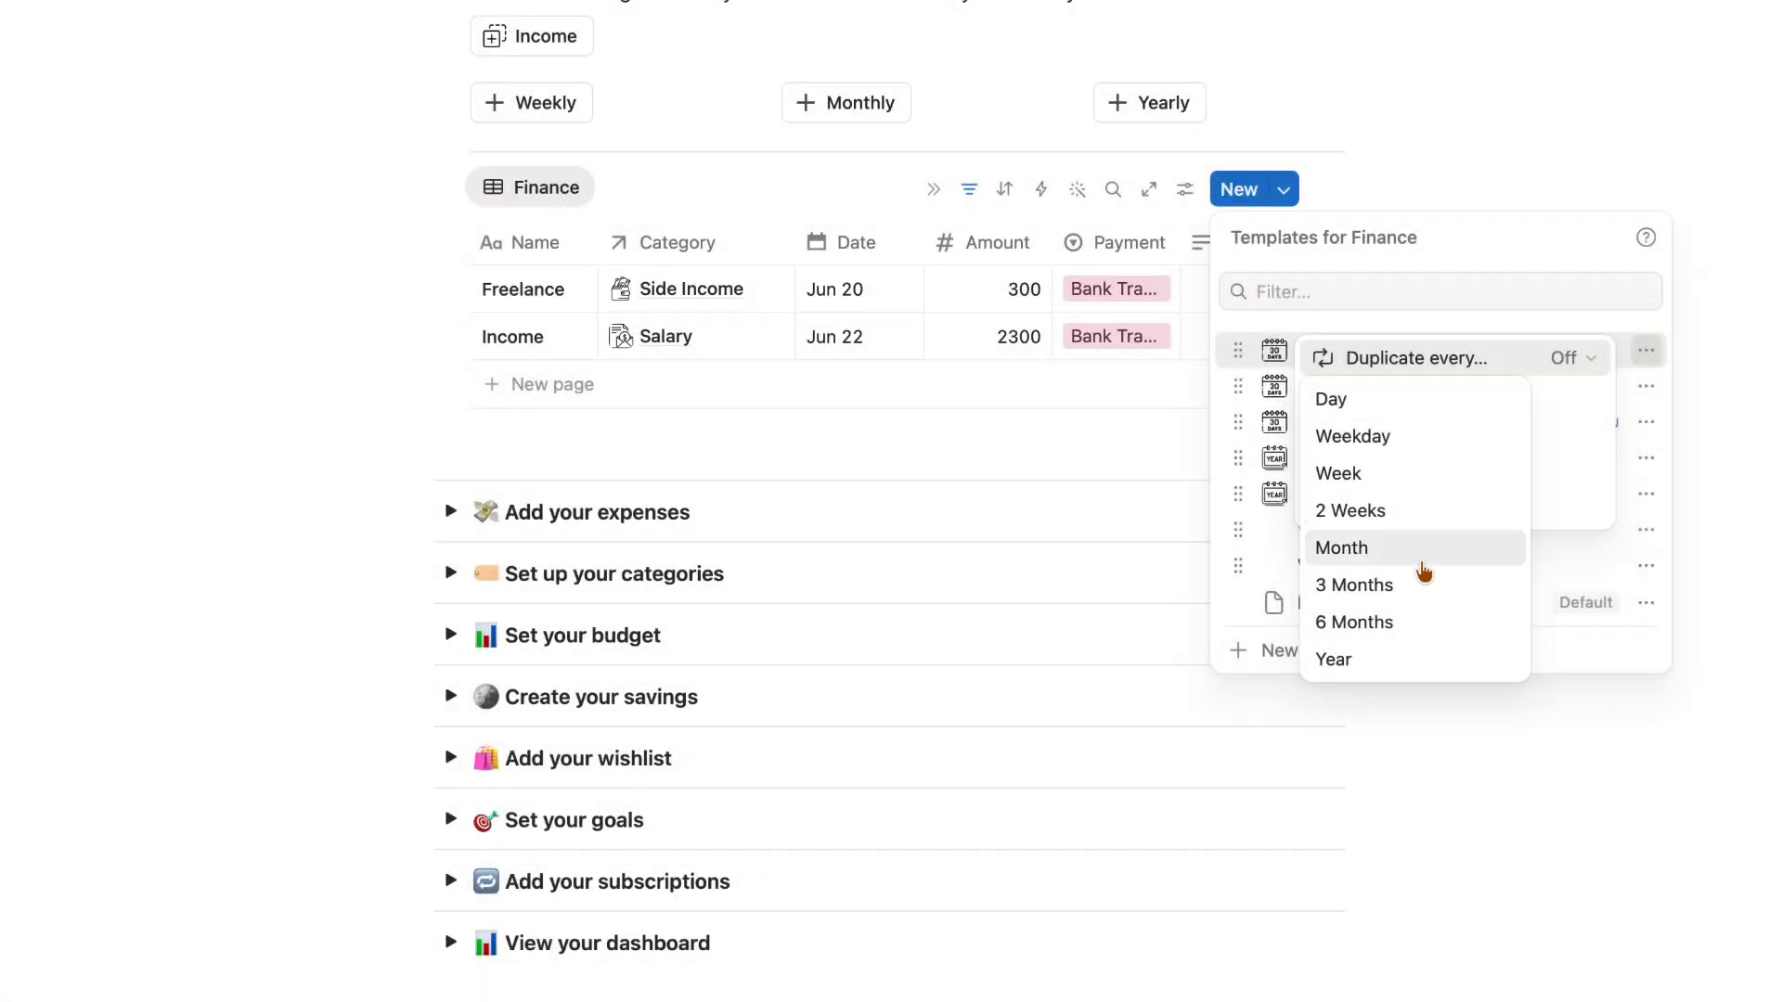
left_click(1424, 561)
left_click(1485, 493)
left_click(1479, 539)
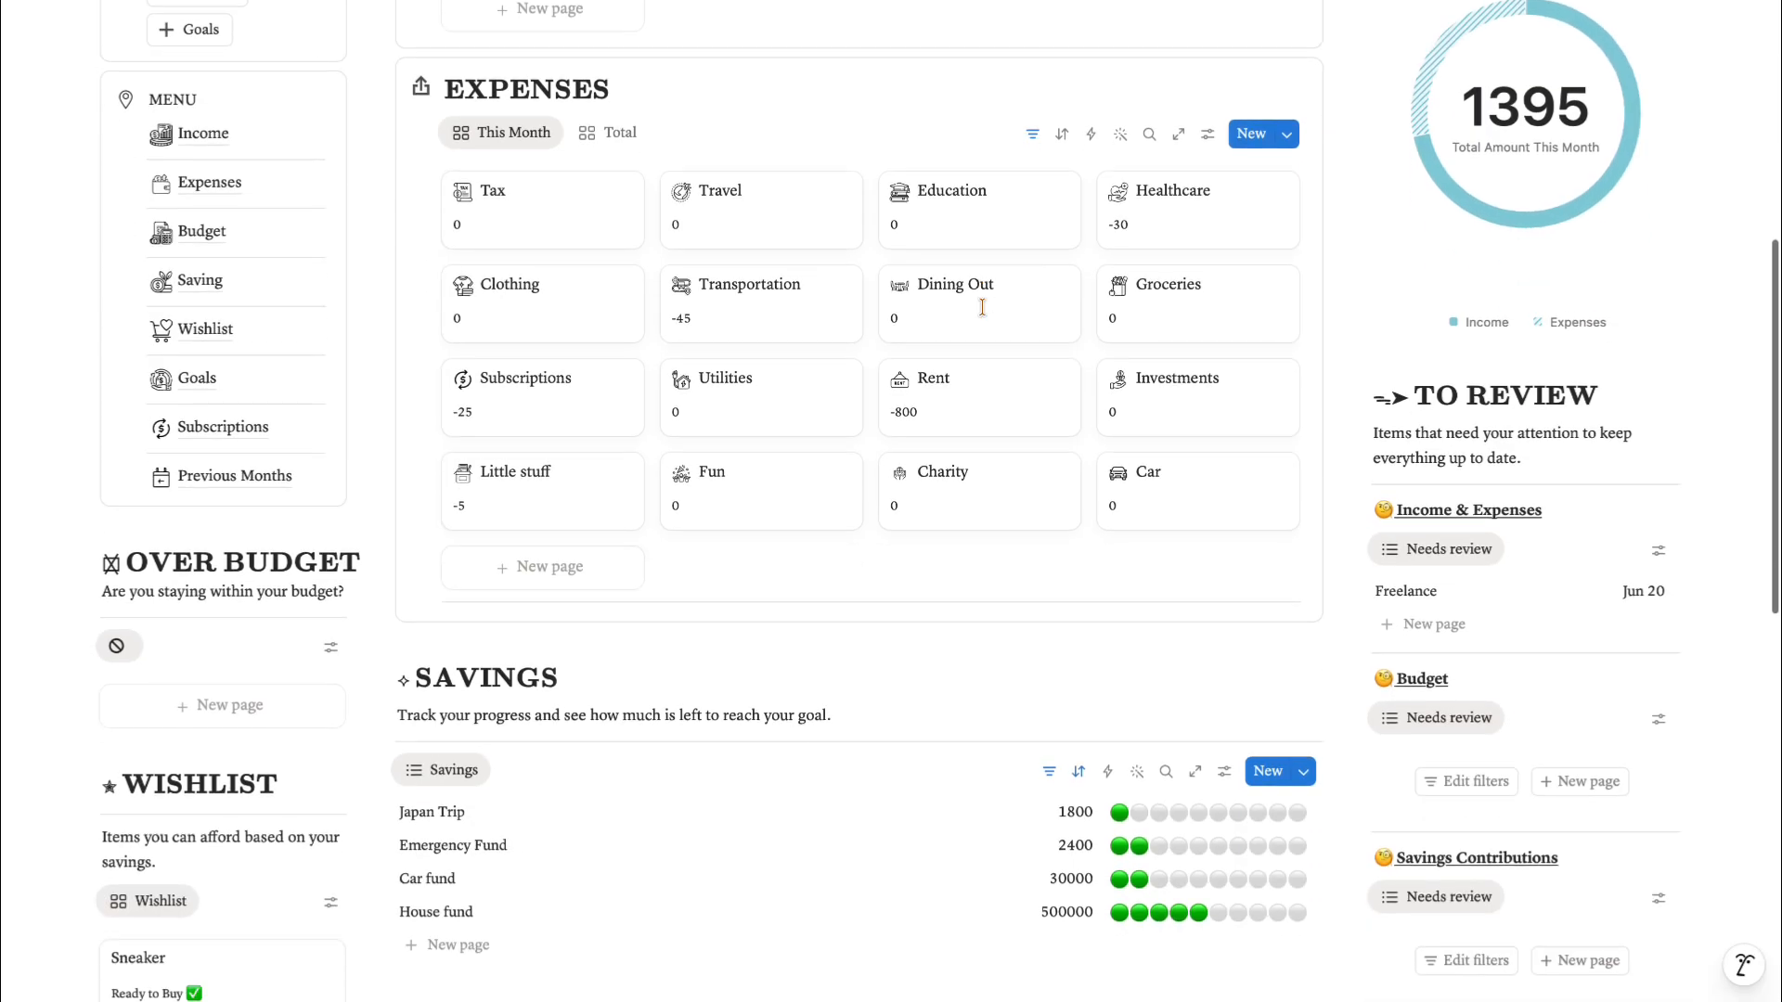
- Open the Freelance entry awaiting review on the dashboard, set its amount to 300 and close it
scroll(982, 306, "down", 2)
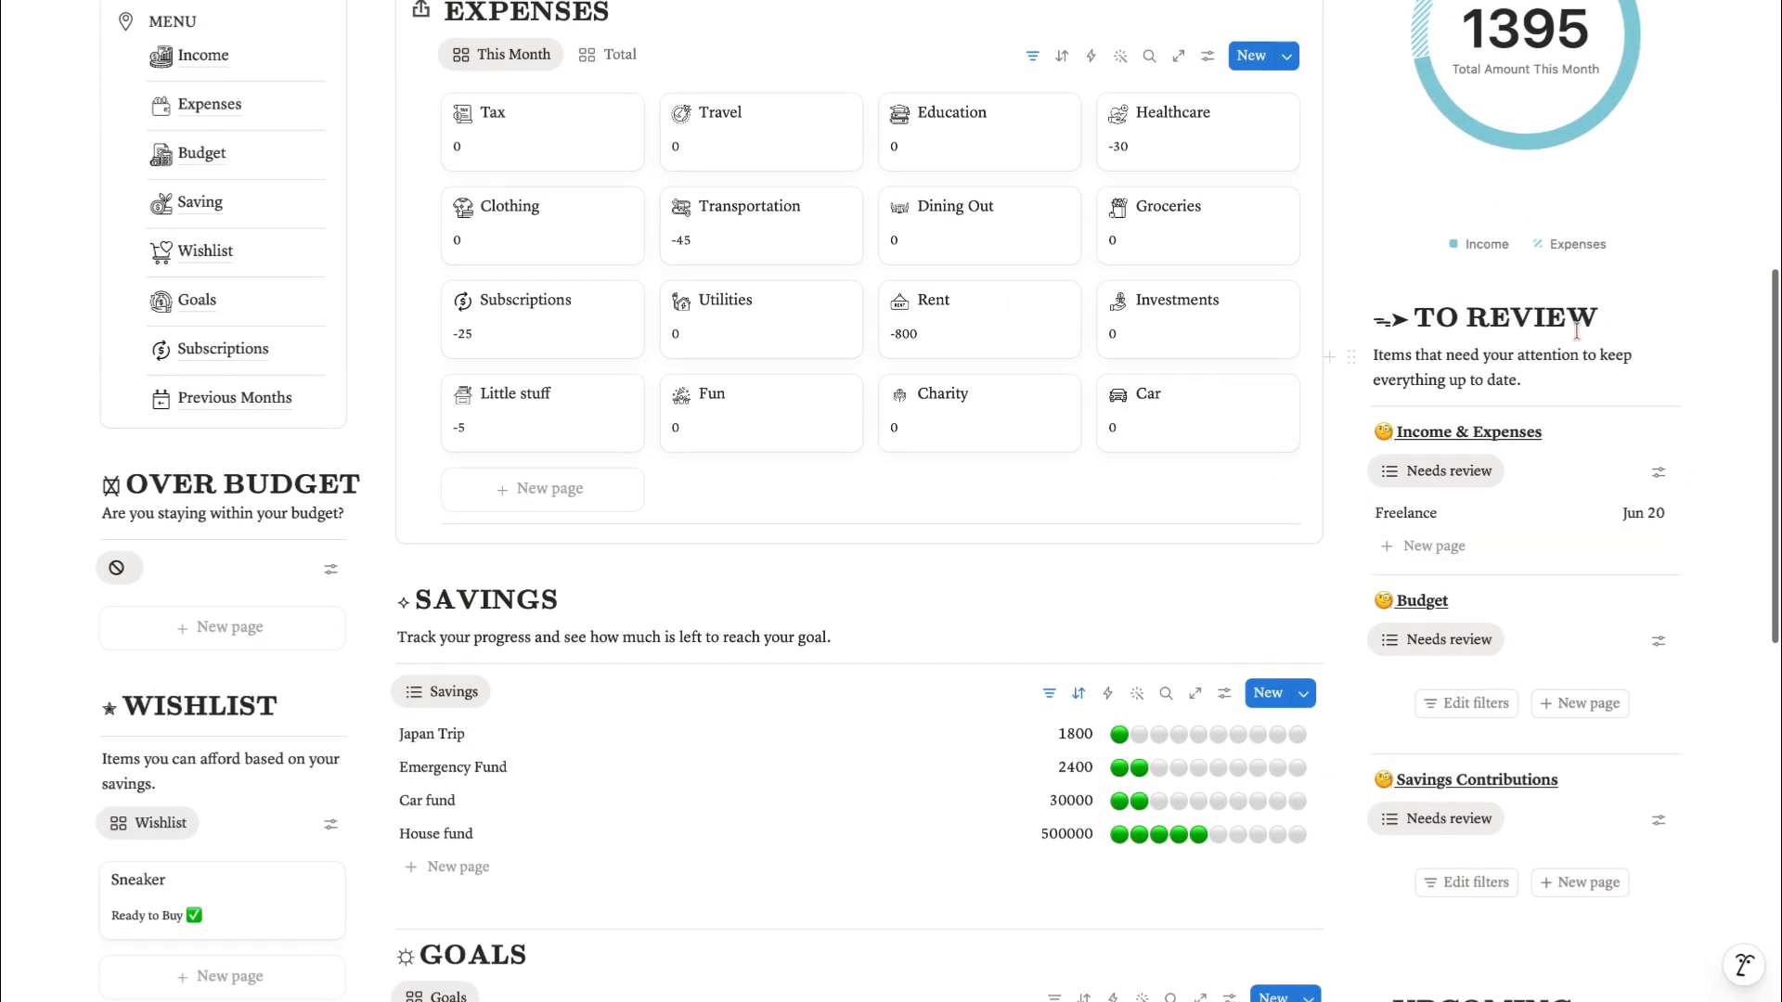
left_click(1504, 520)
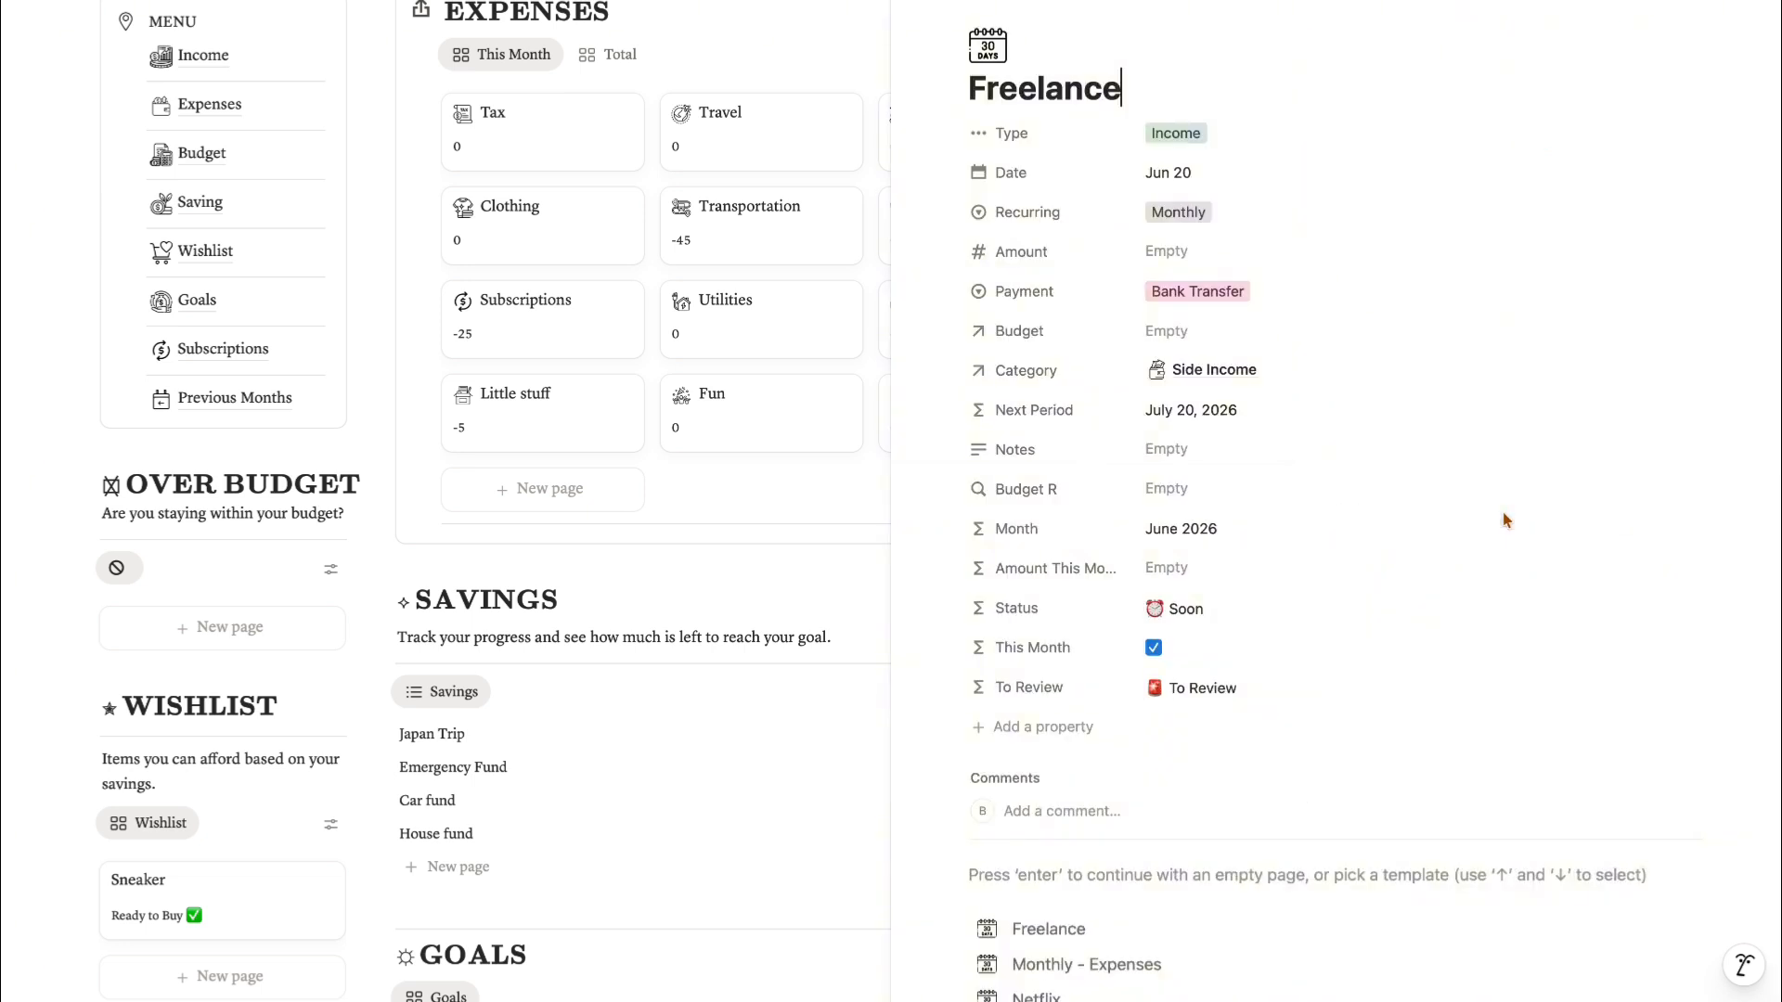
left_click(1227, 256)
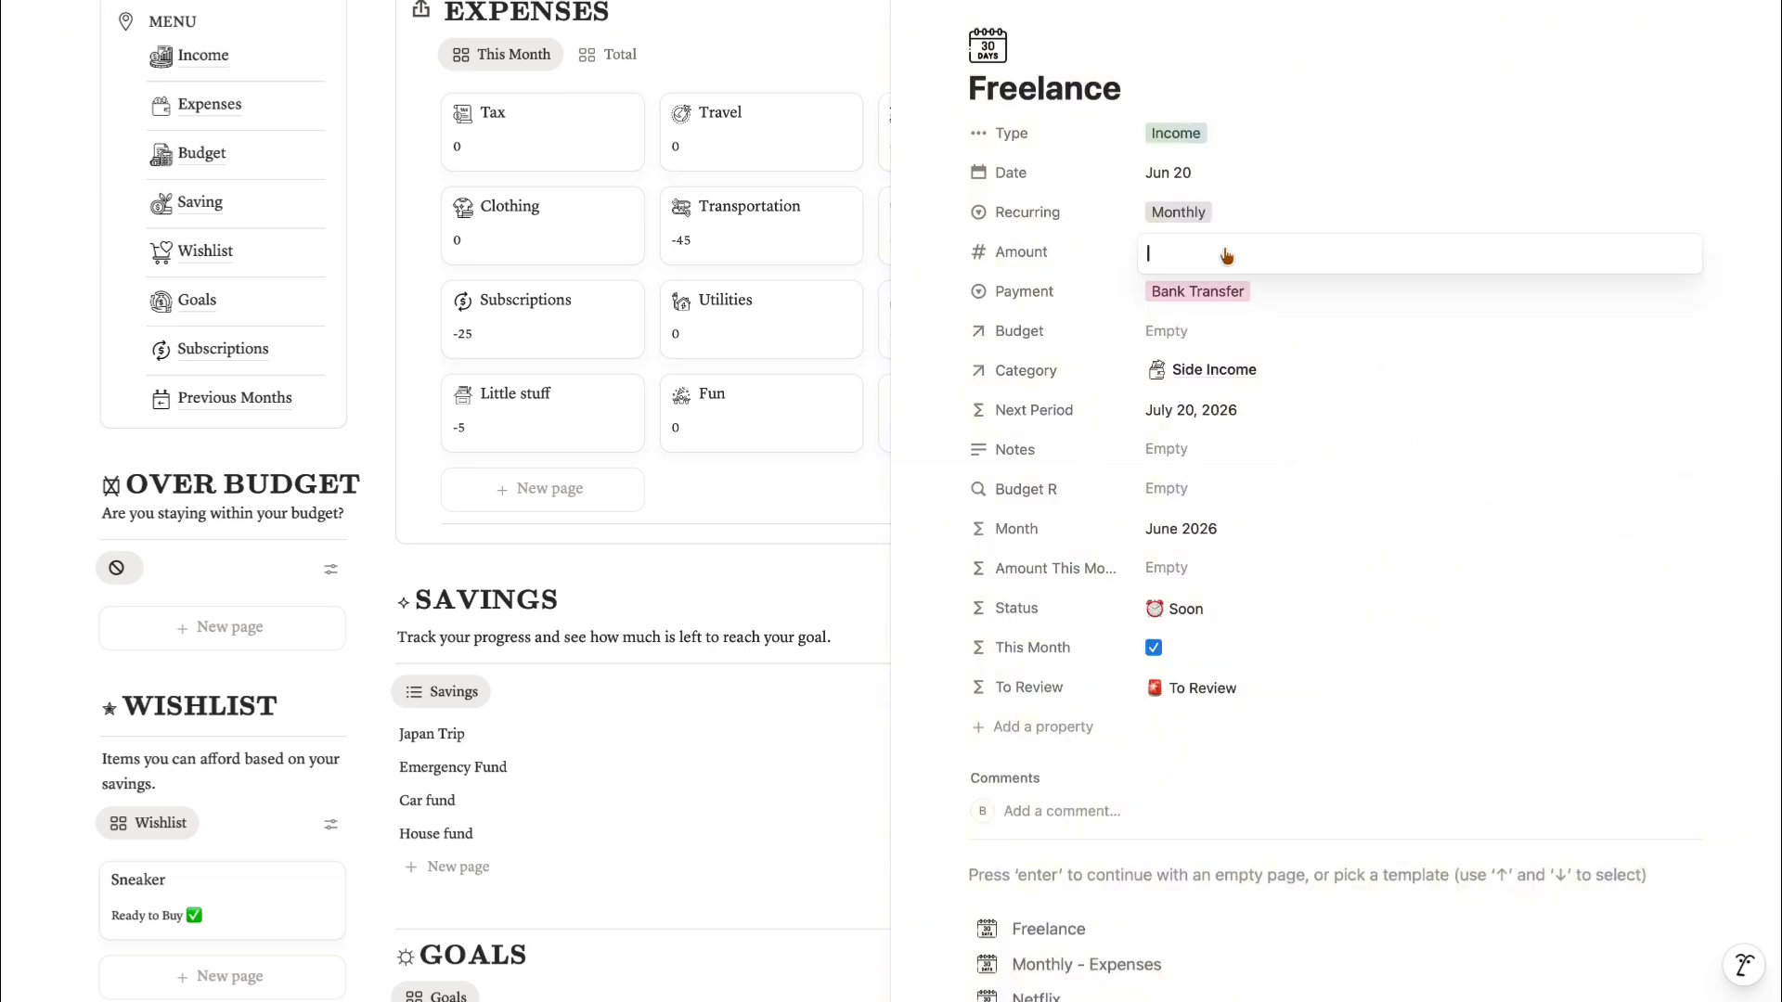
type("300")
key("Return")
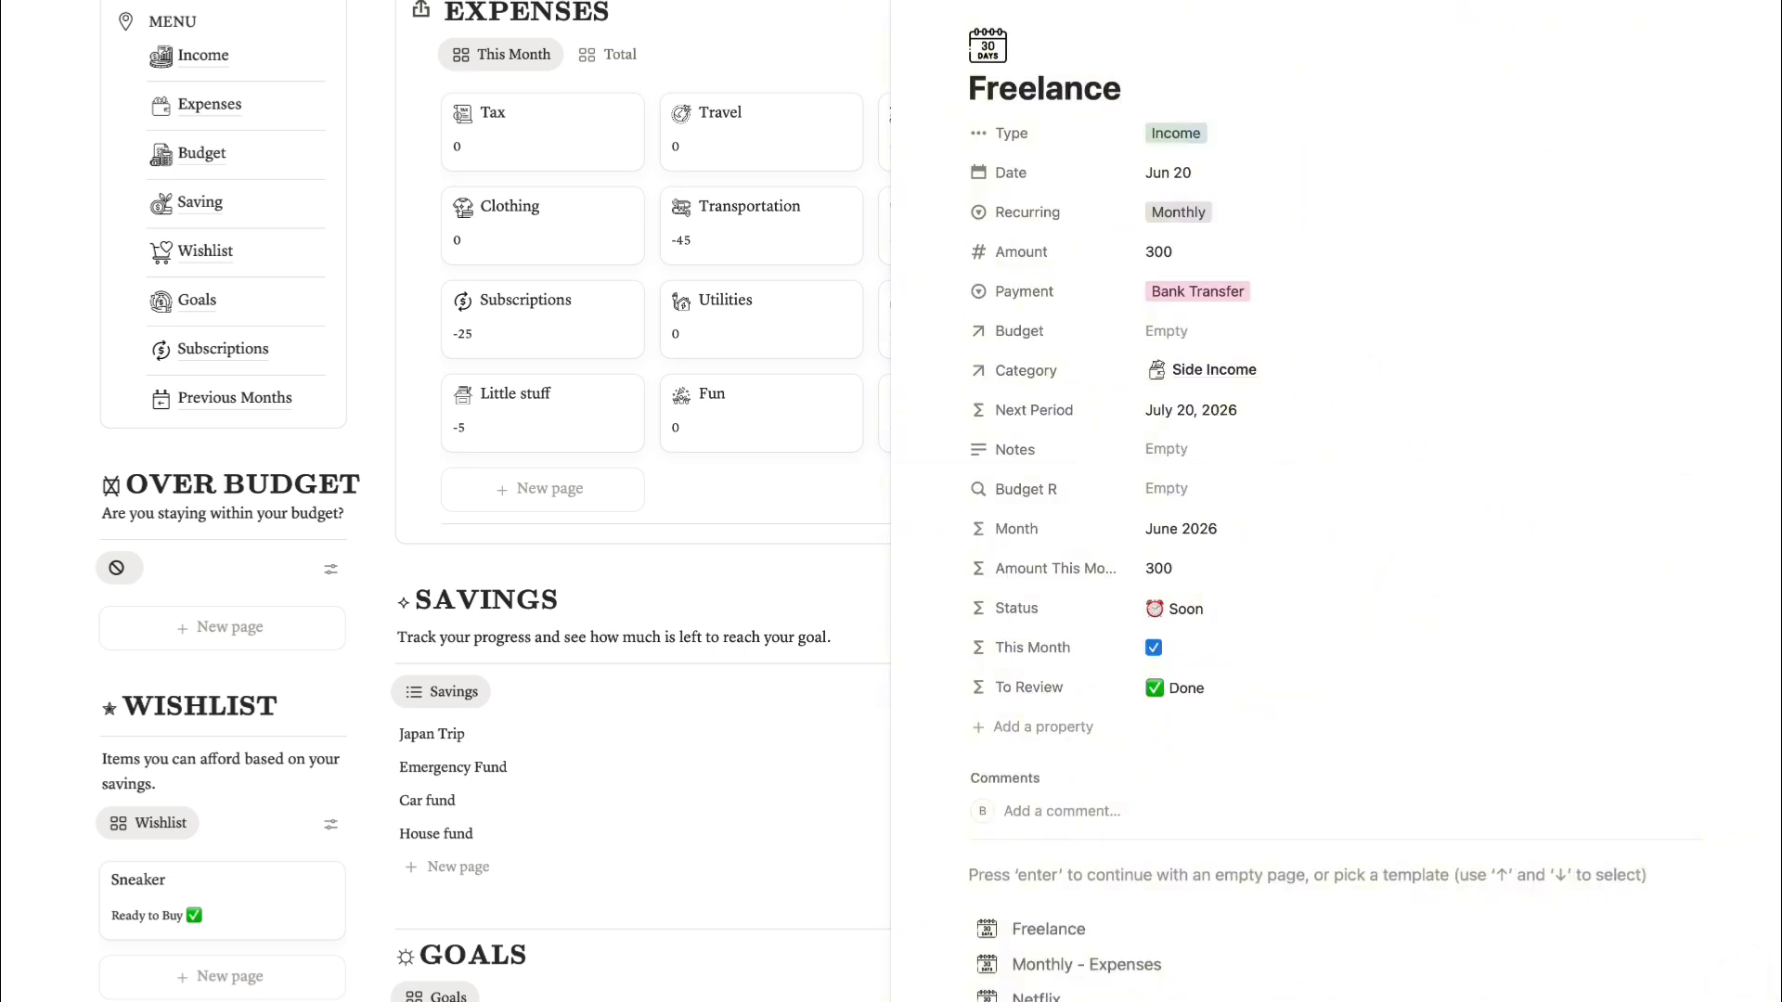
left_click(914, 11)
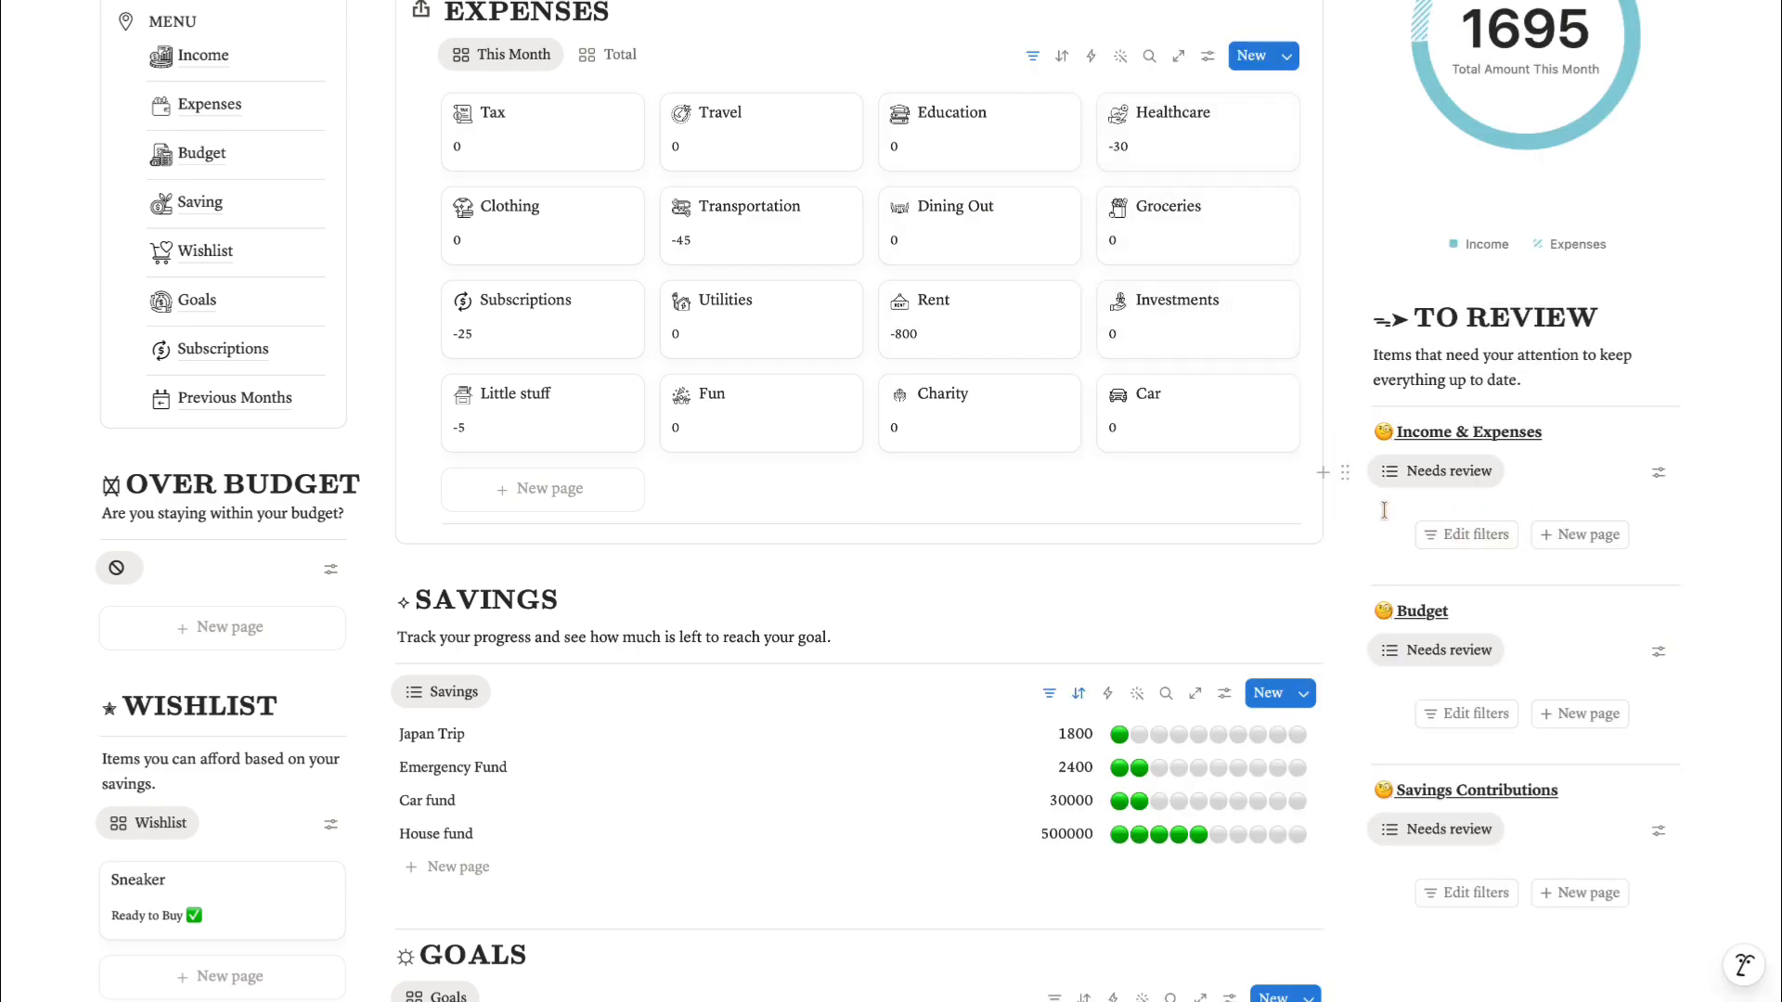
scroll(1076, 468, "up", 5)
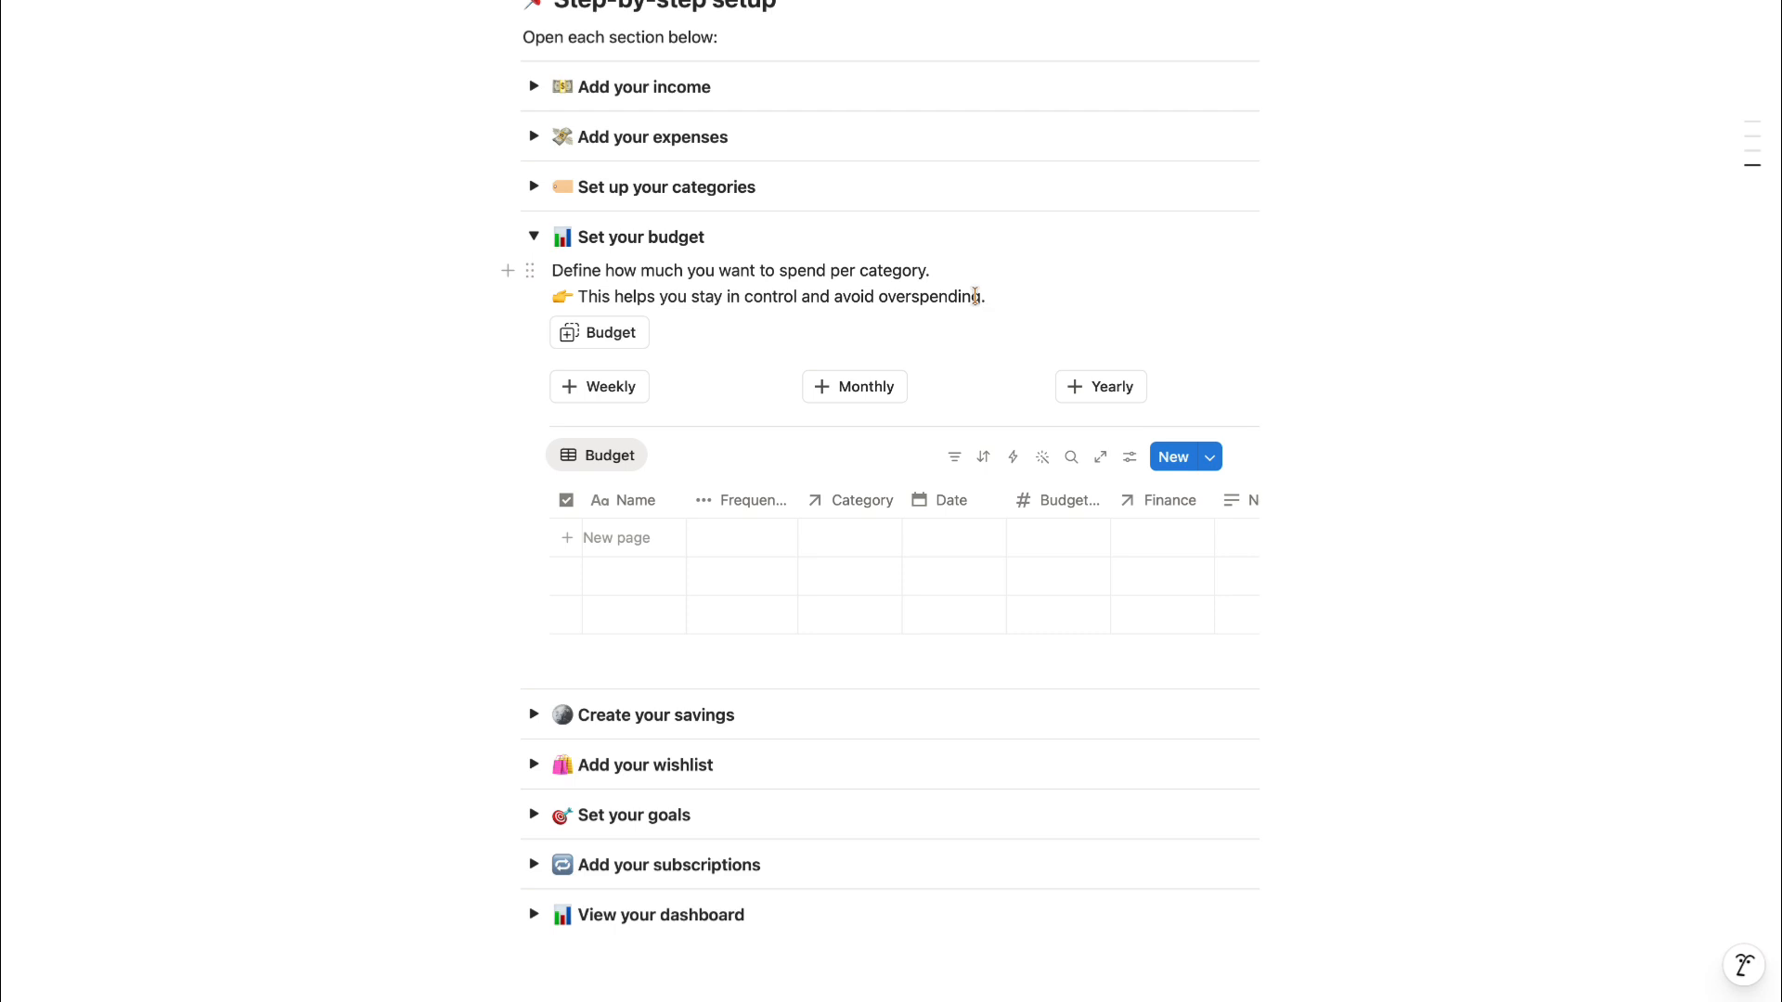
- Duplicate the Monthly template of the Budget database and name the copy Groceries
left_click(1210, 457)
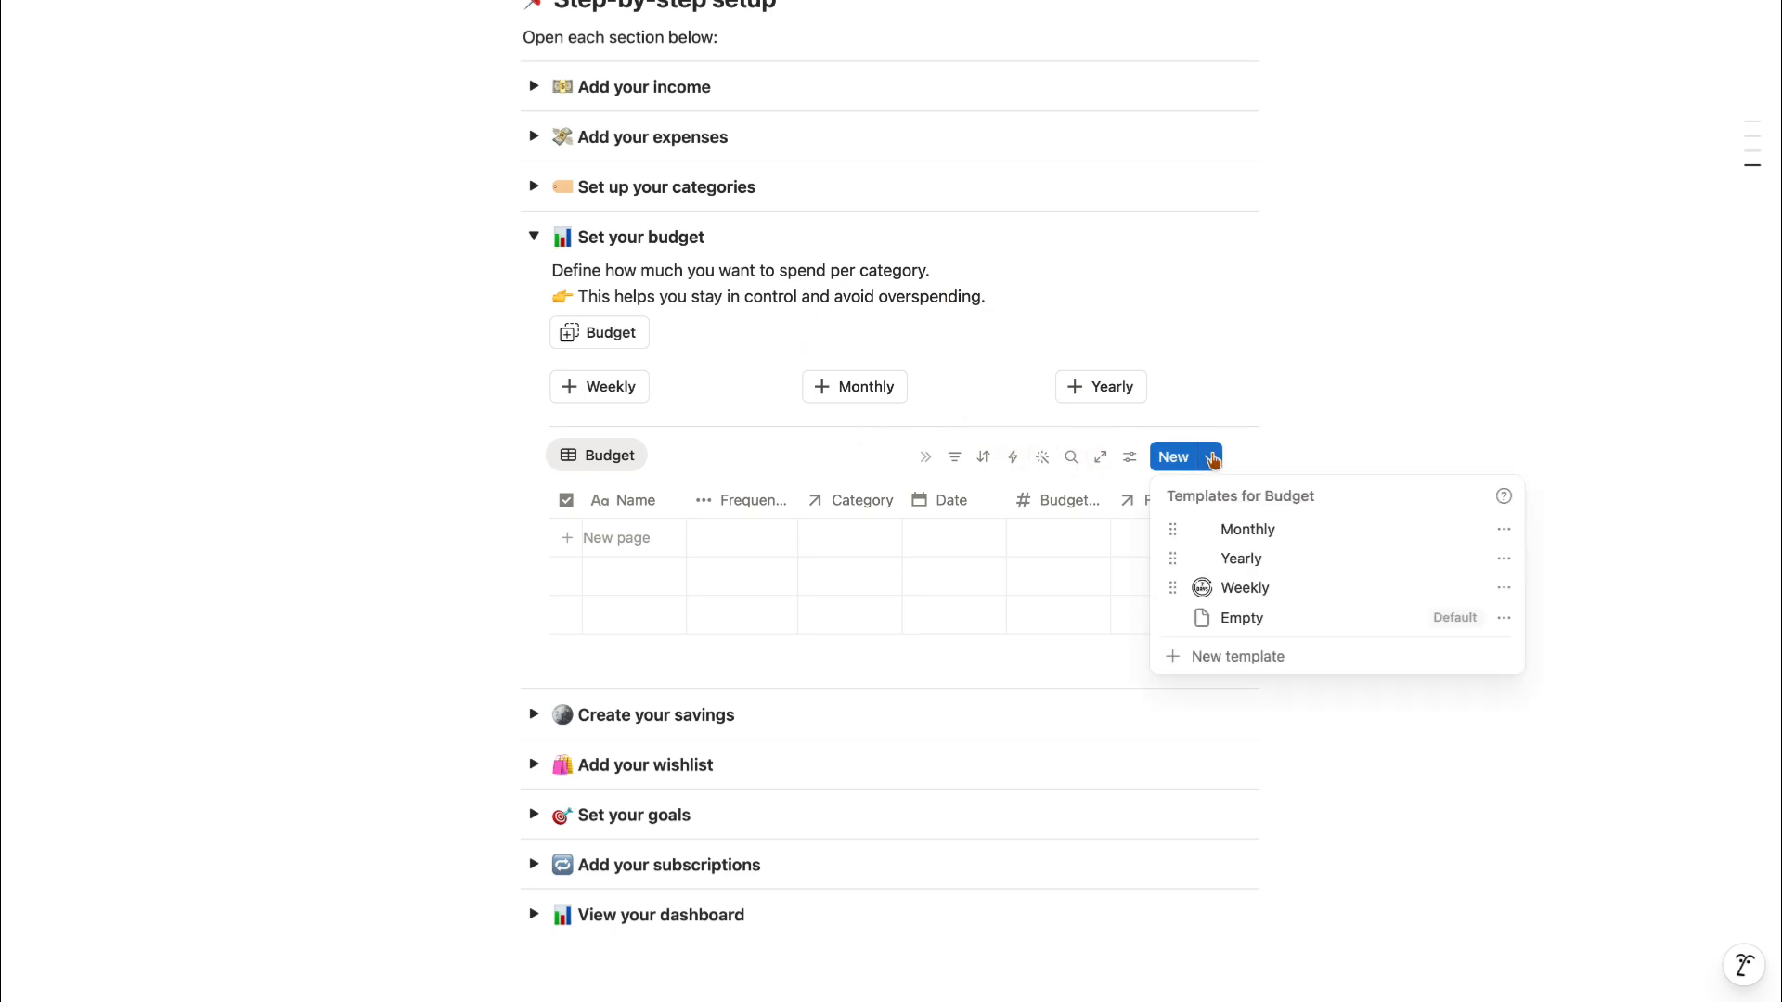
left_click(1503, 537)
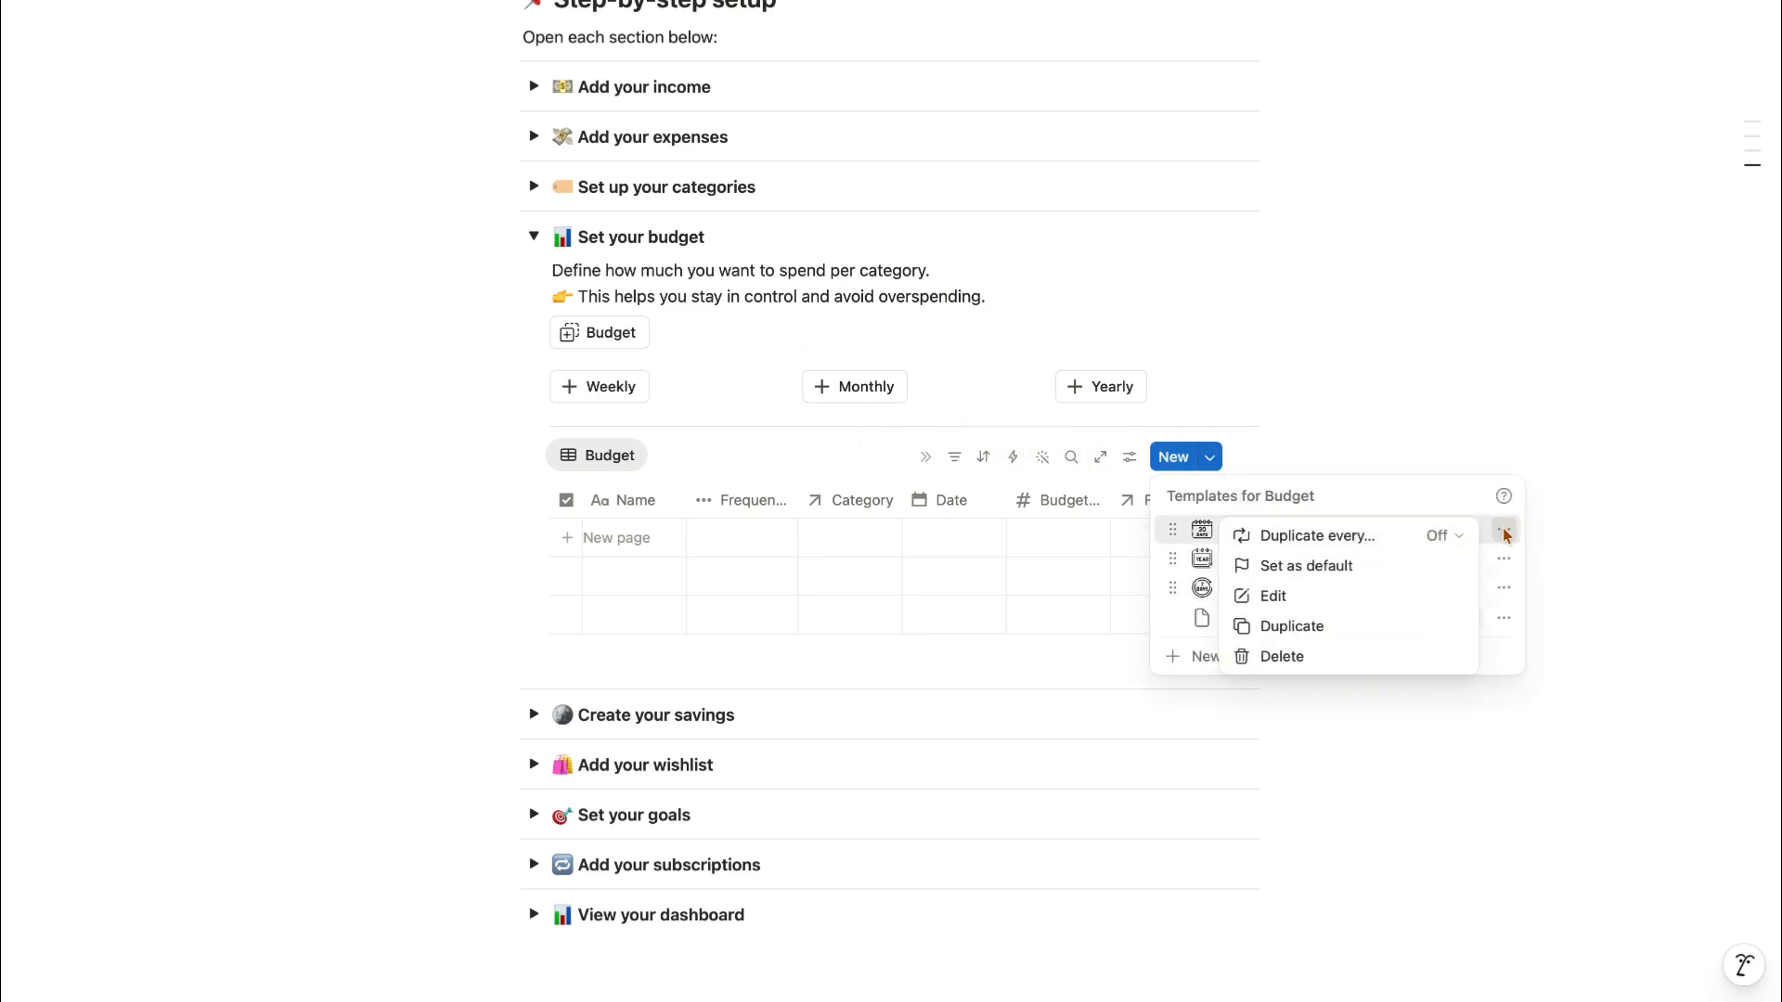
left_click(1376, 625)
type("Groceries")
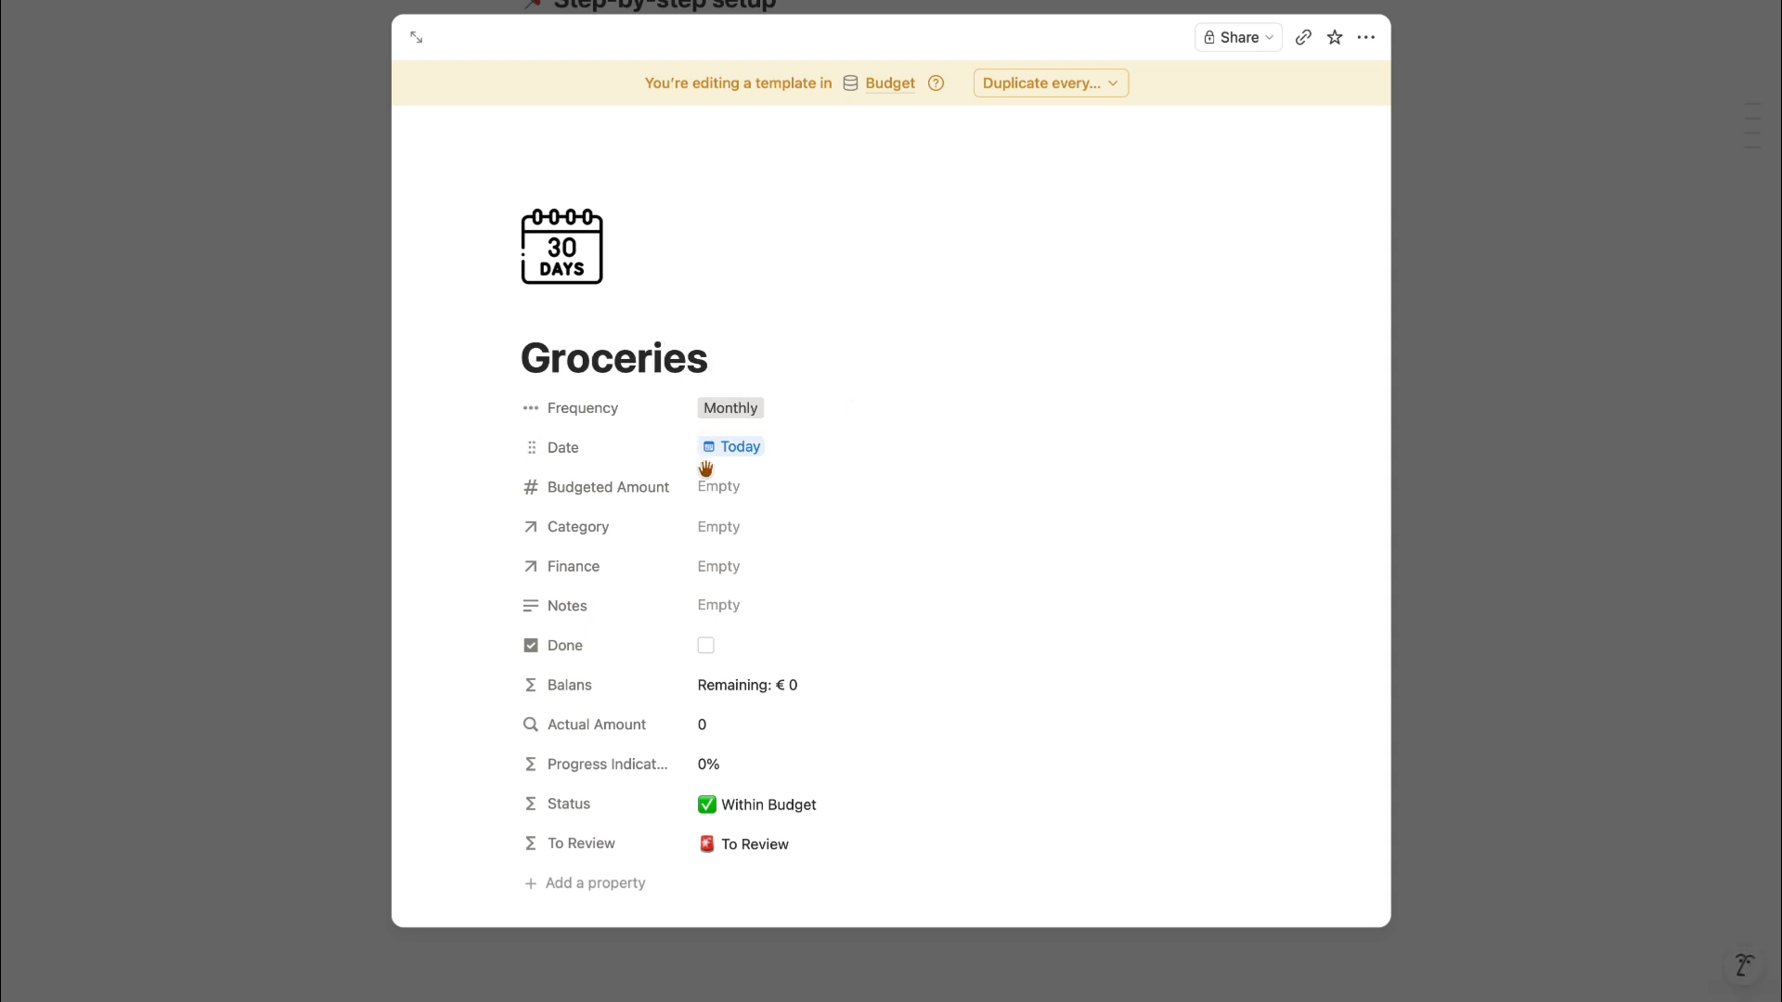
- Set the Groceries template's budgeted amount to 300, assign it the Groceries category and close the template
left_click(745, 488)
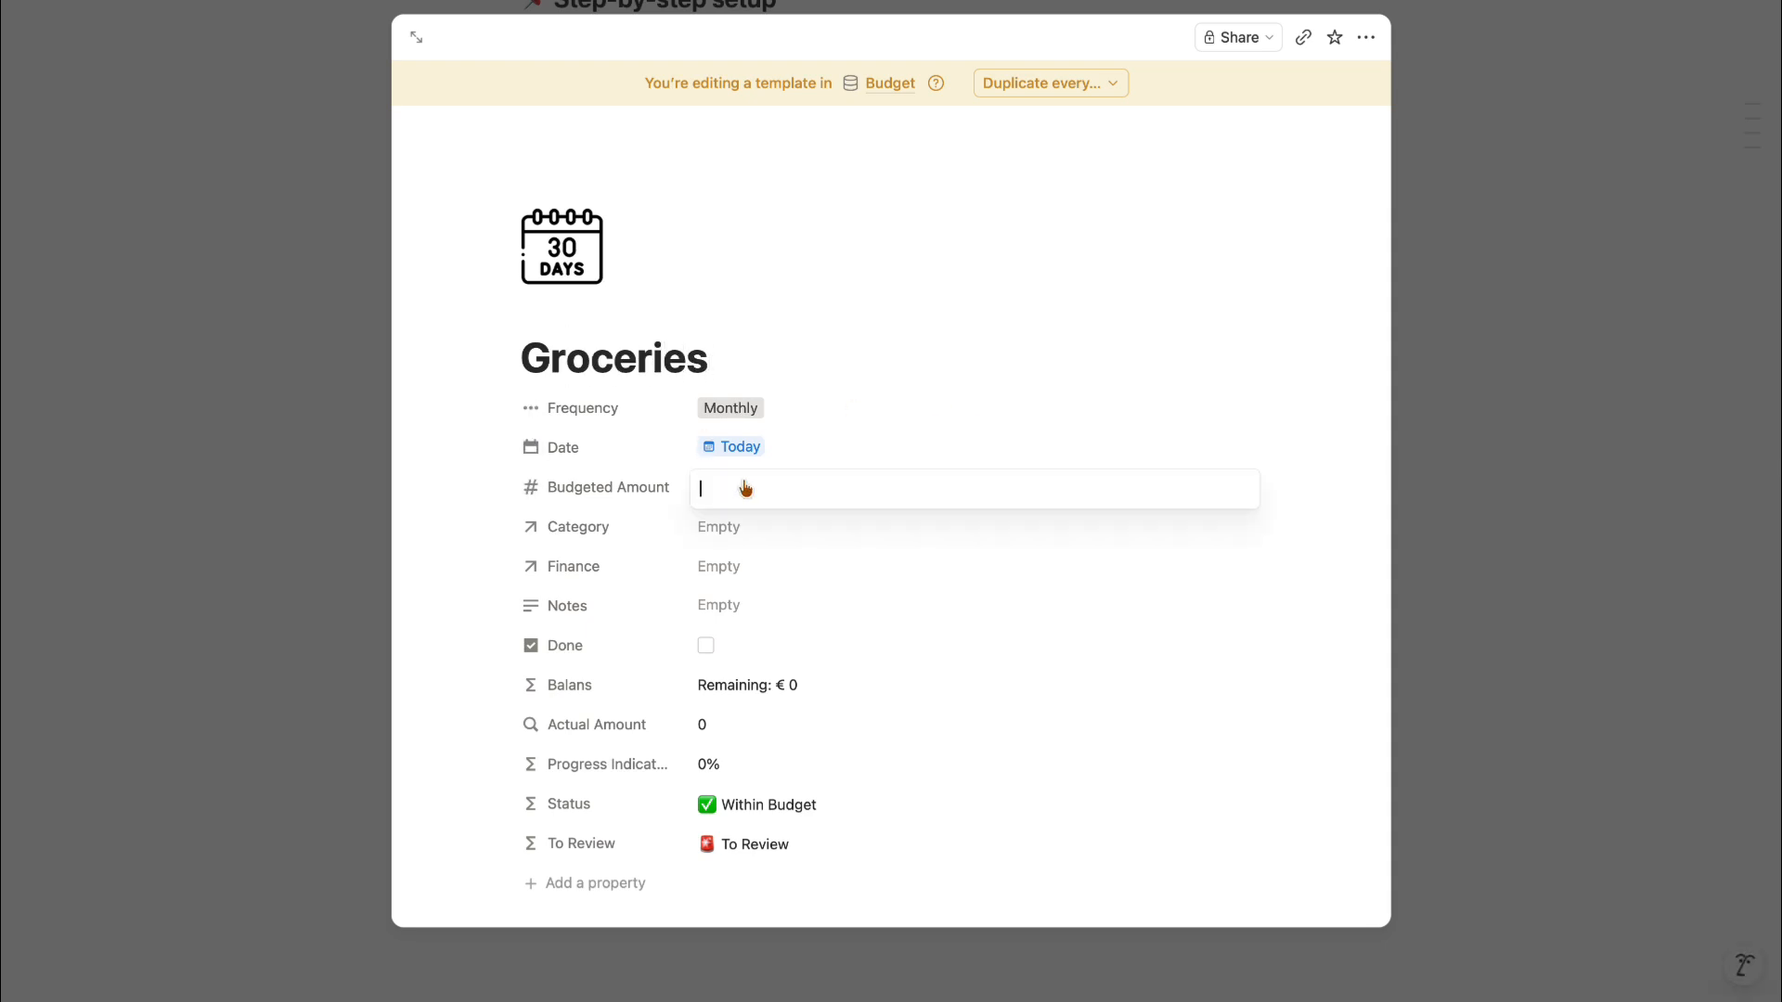
type("300")
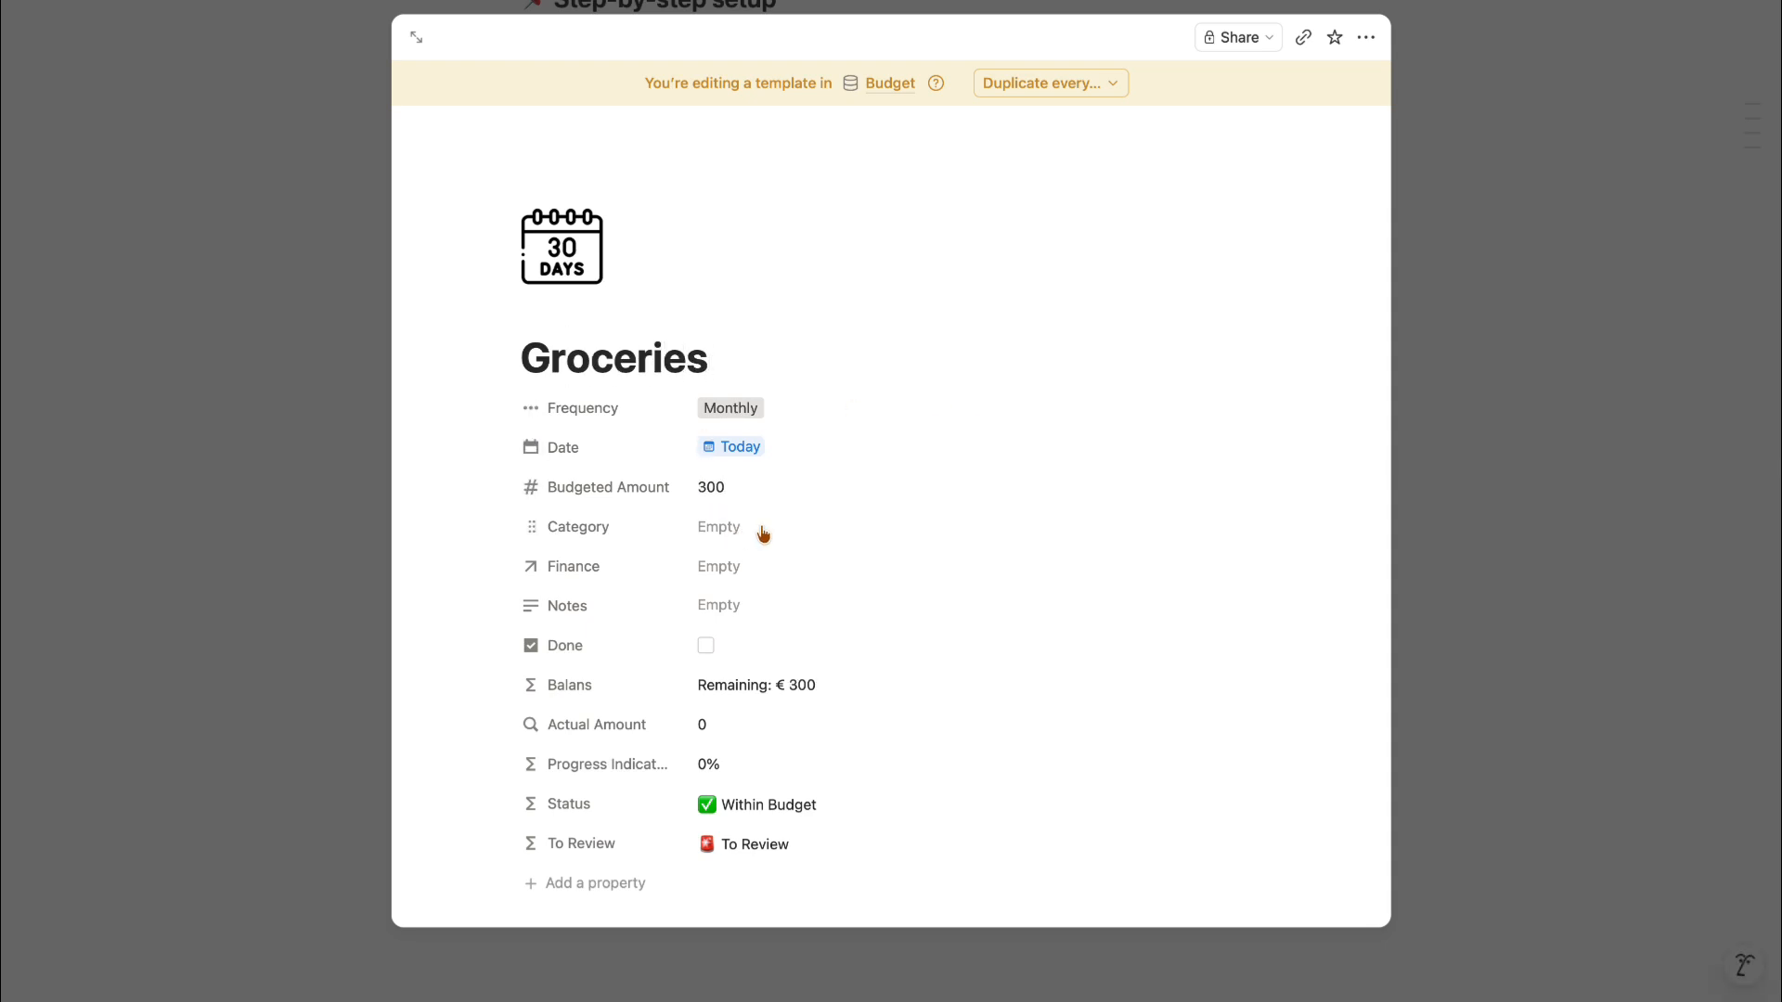
left_click(759, 531)
type("groc")
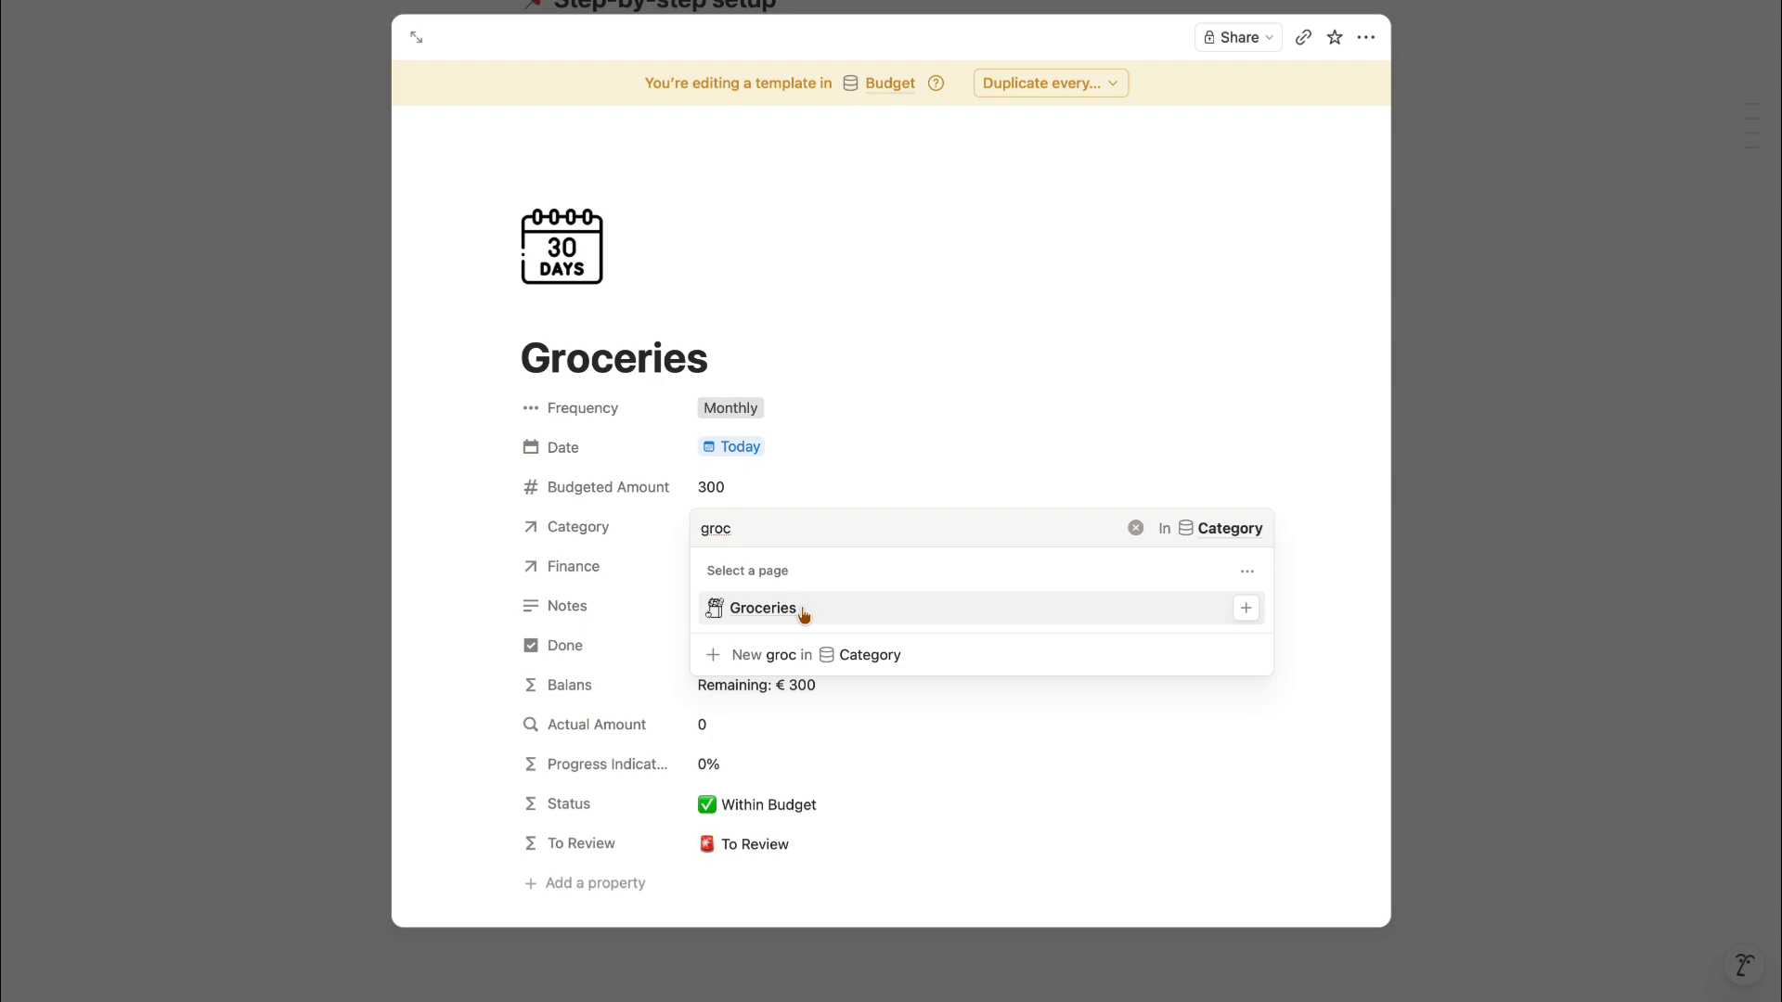
left_click(804, 610)
left_click(874, 418)
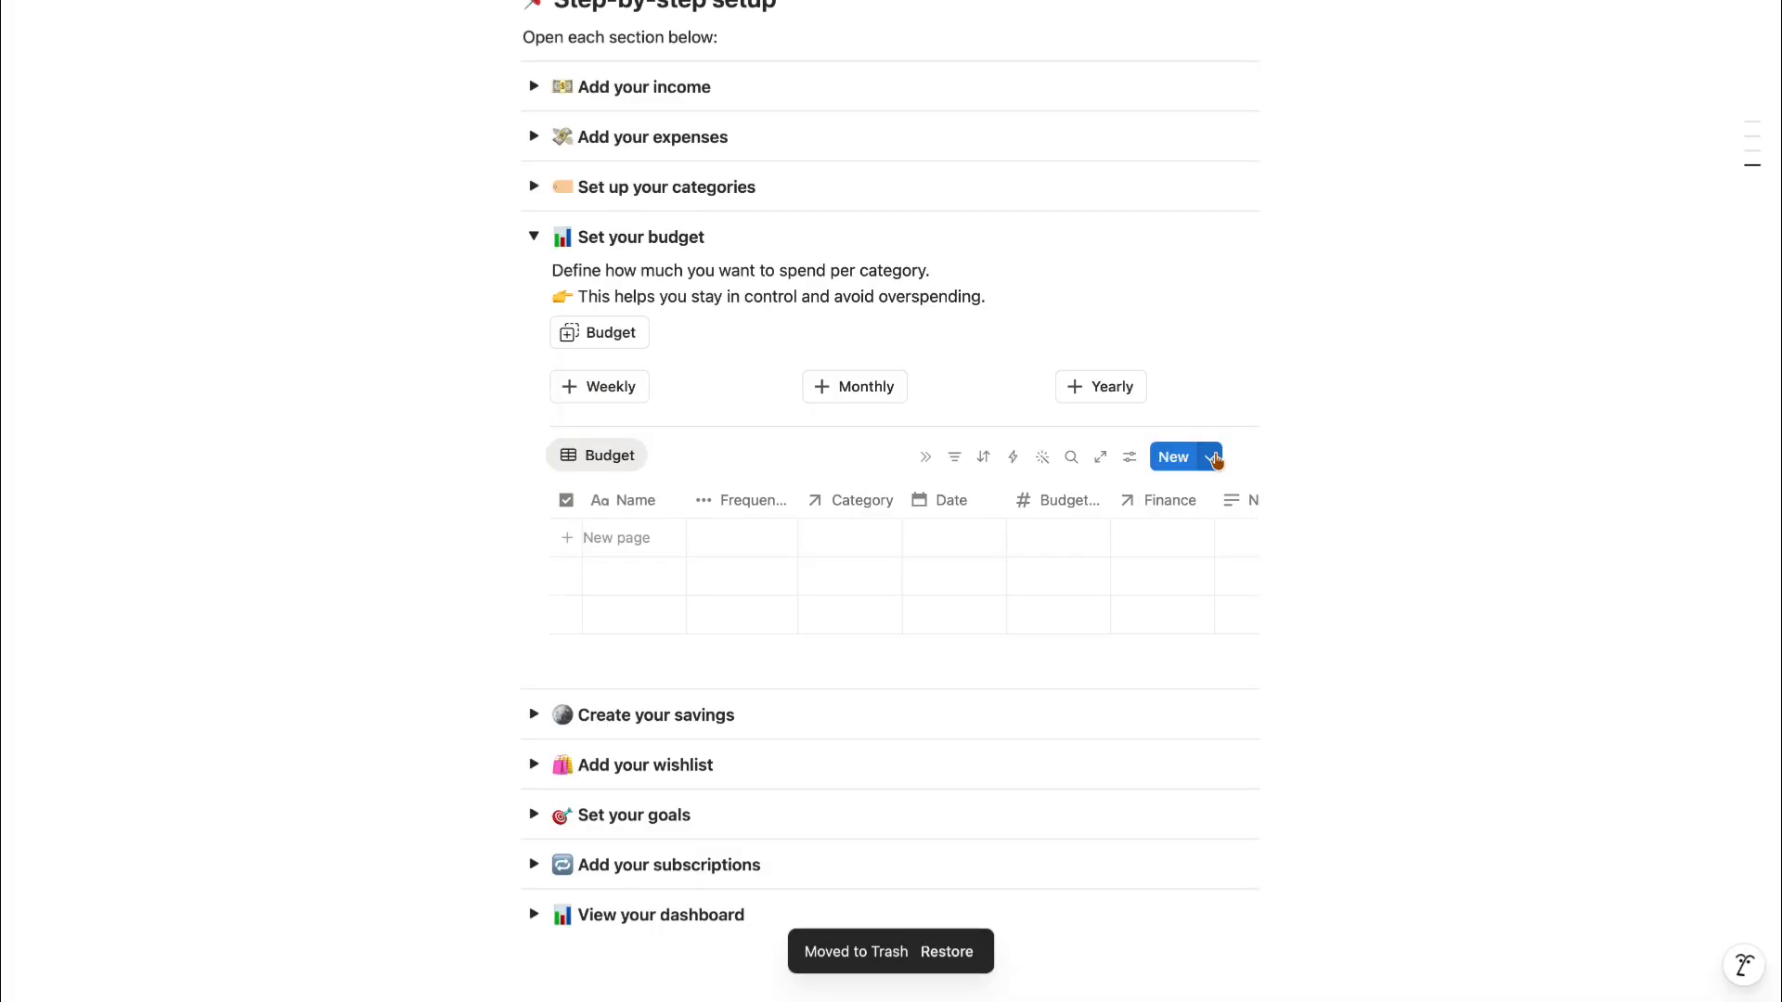
- Create a budget entry from the Groceries template and close its page
left_click(1211, 457)
left_click(1271, 564)
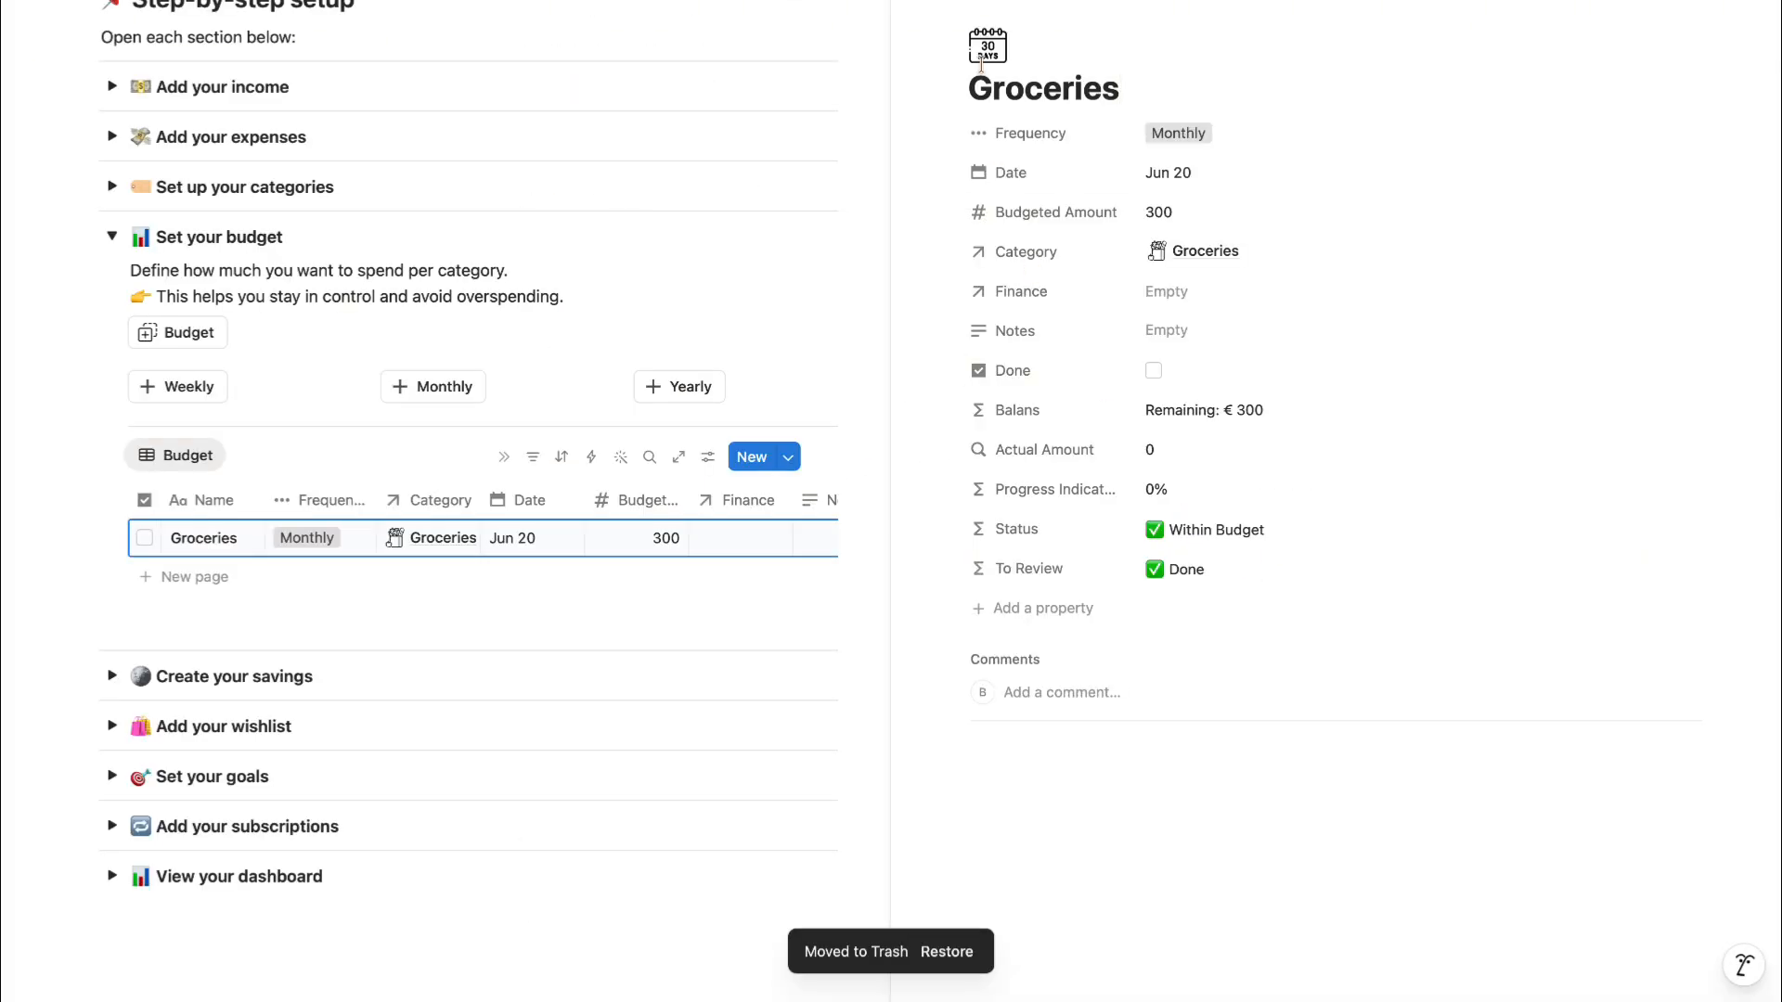
key("Escape")
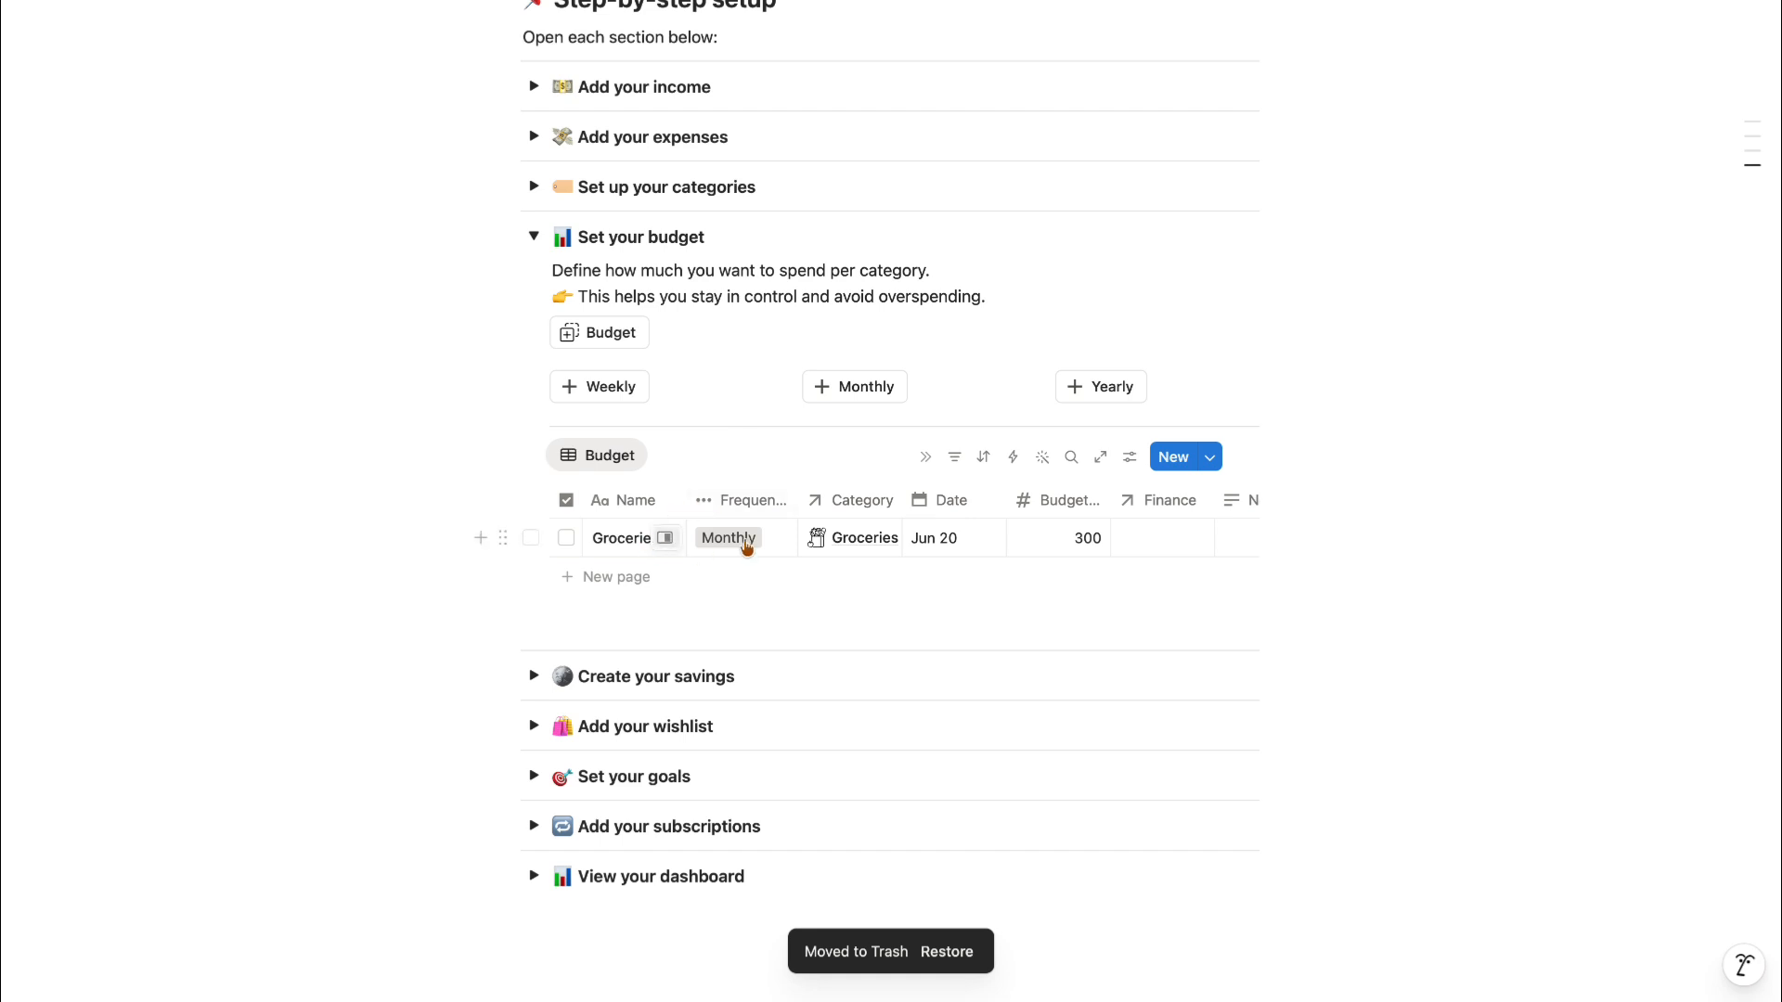
- Link both Supermarket entries and the Veggie entry to the Groceries budget's Finance relation
left_click(1157, 538)
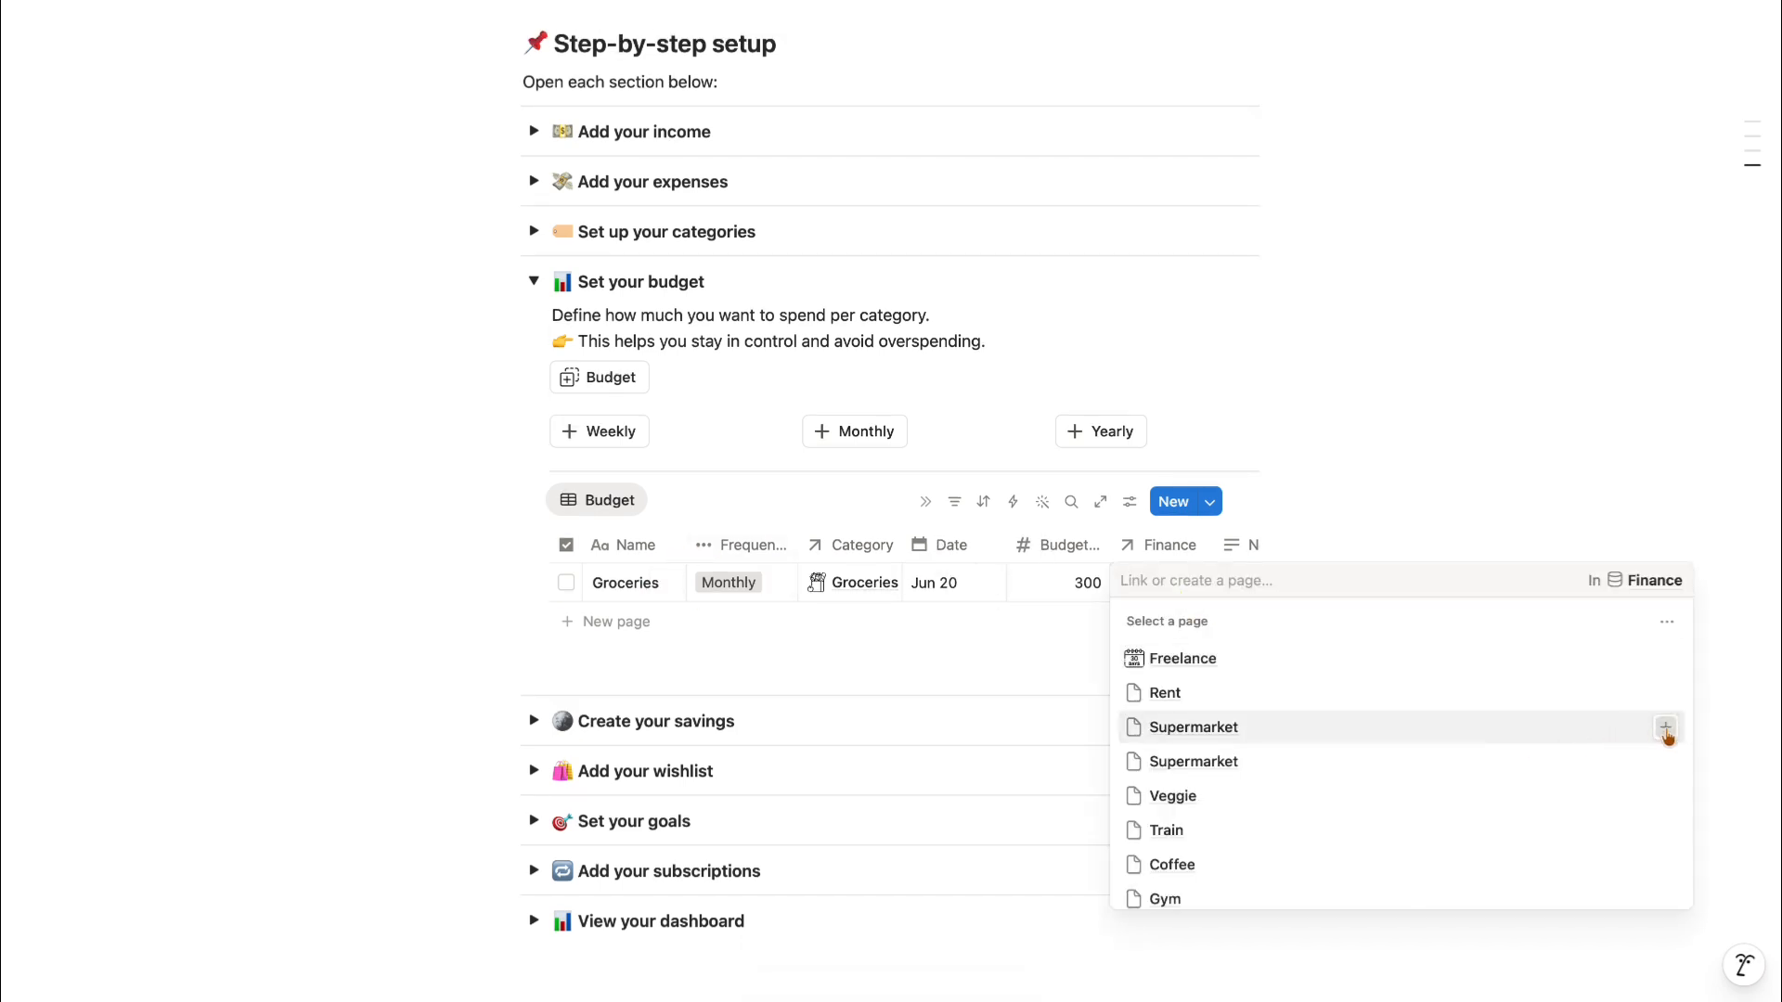
left_click(1665, 730)
left_click(1666, 796)
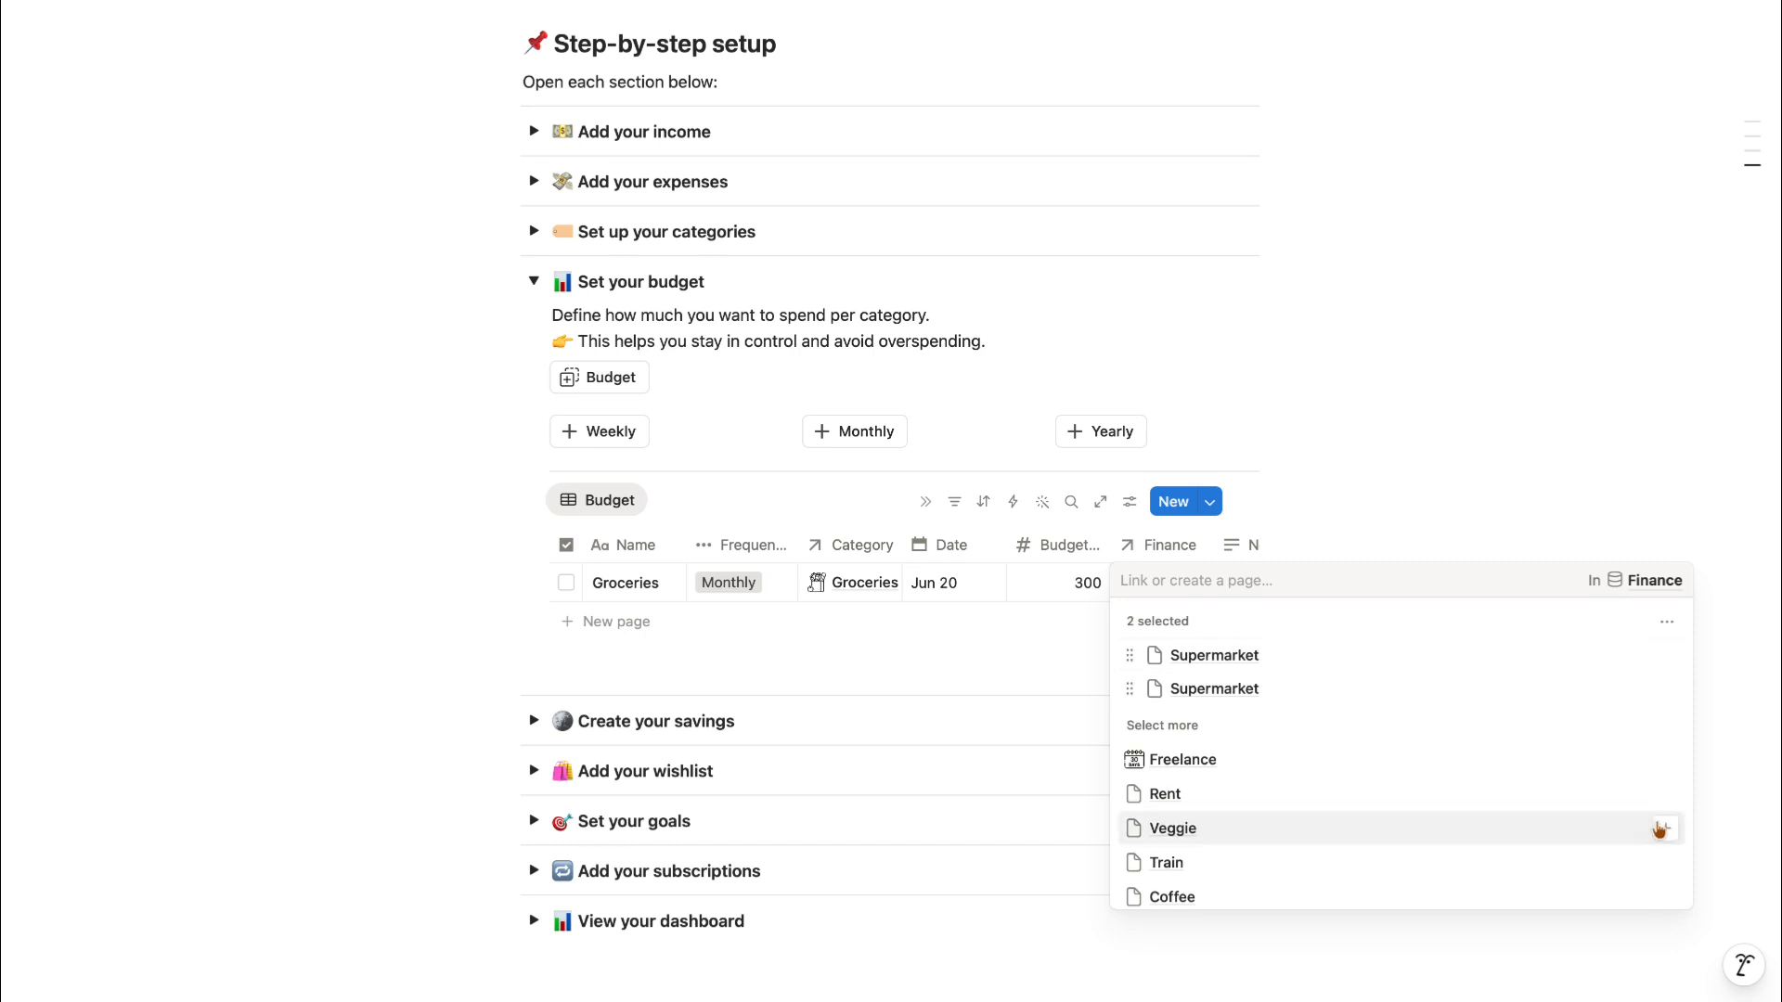
left_click(1660, 827)
key("Escape")
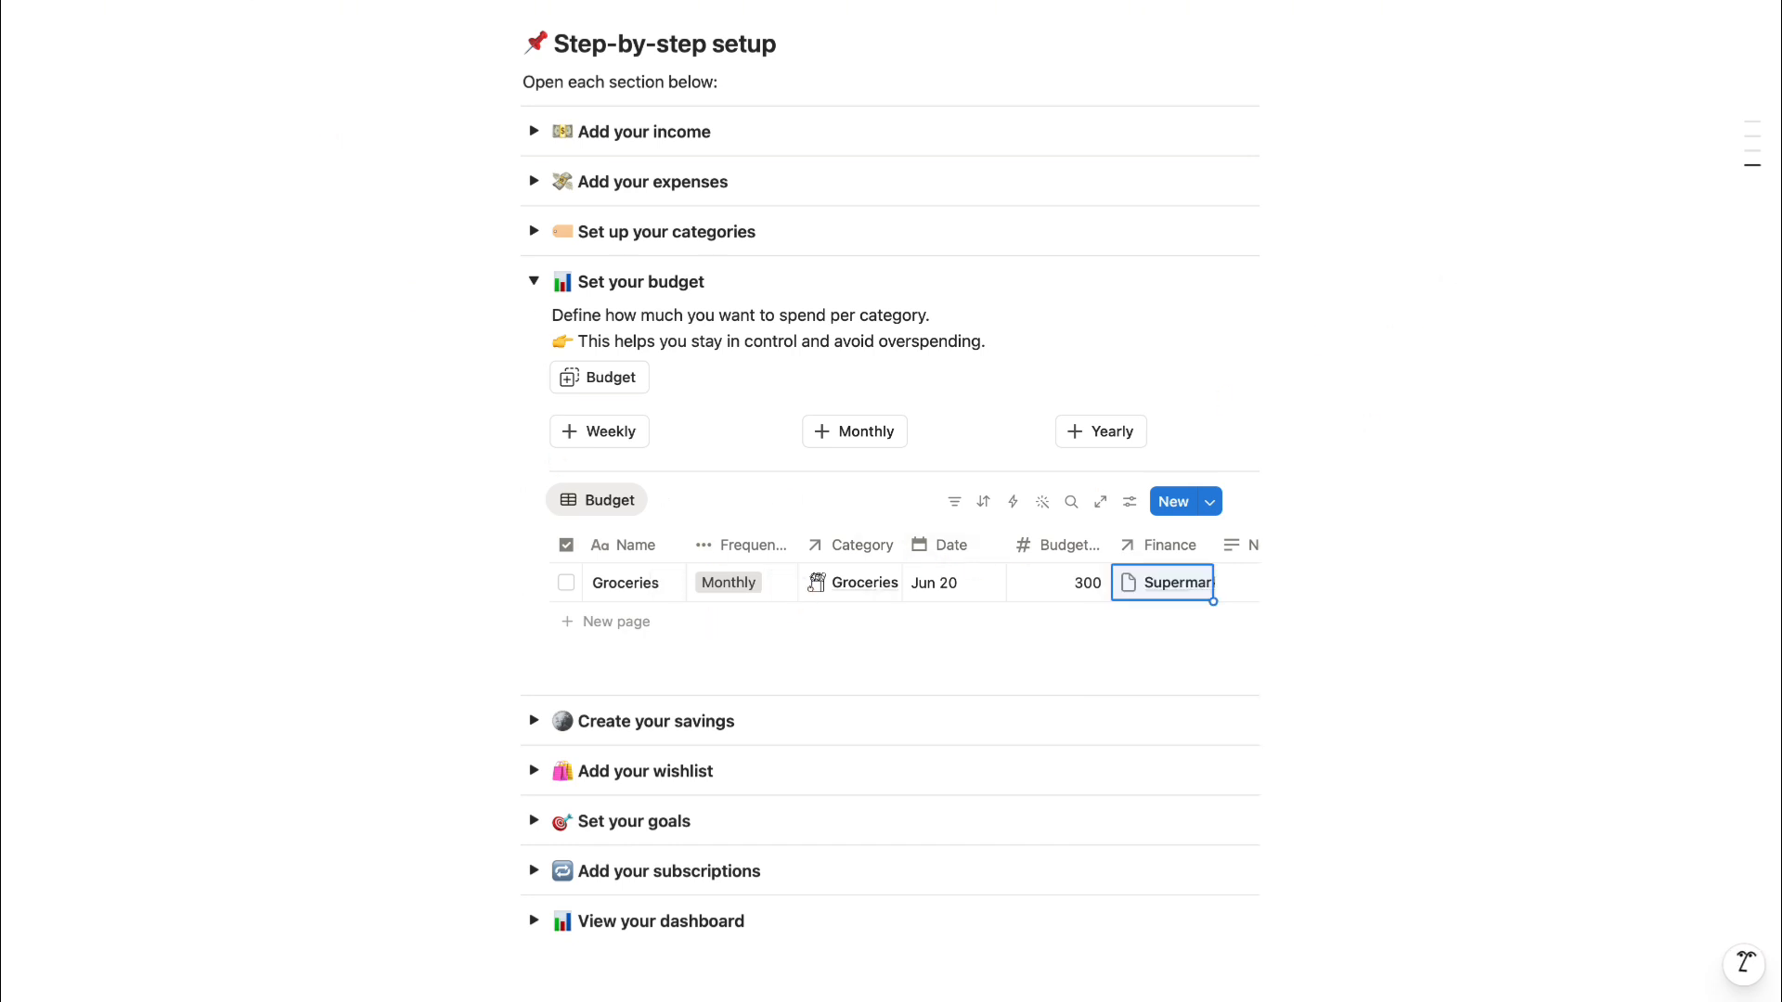
- Go to the finance dashboard and open its Budget page to view the budgets
left_click(269, 0)
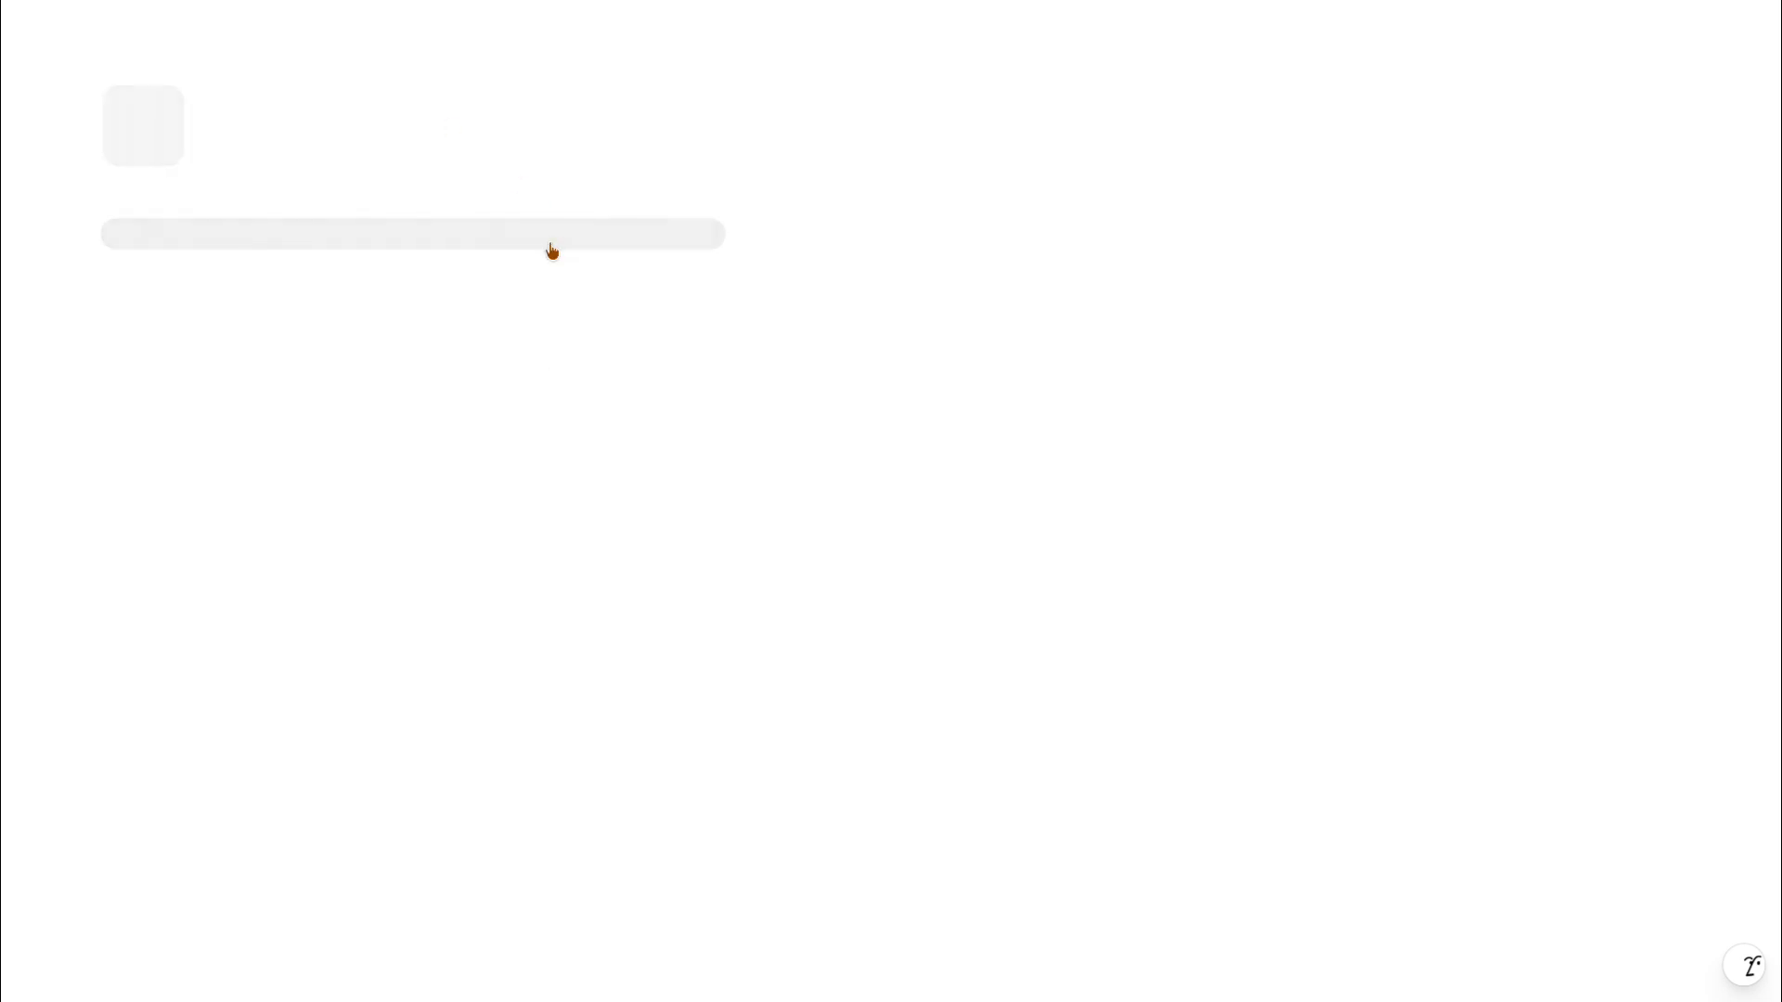
scroll(213, 220, "down", 5)
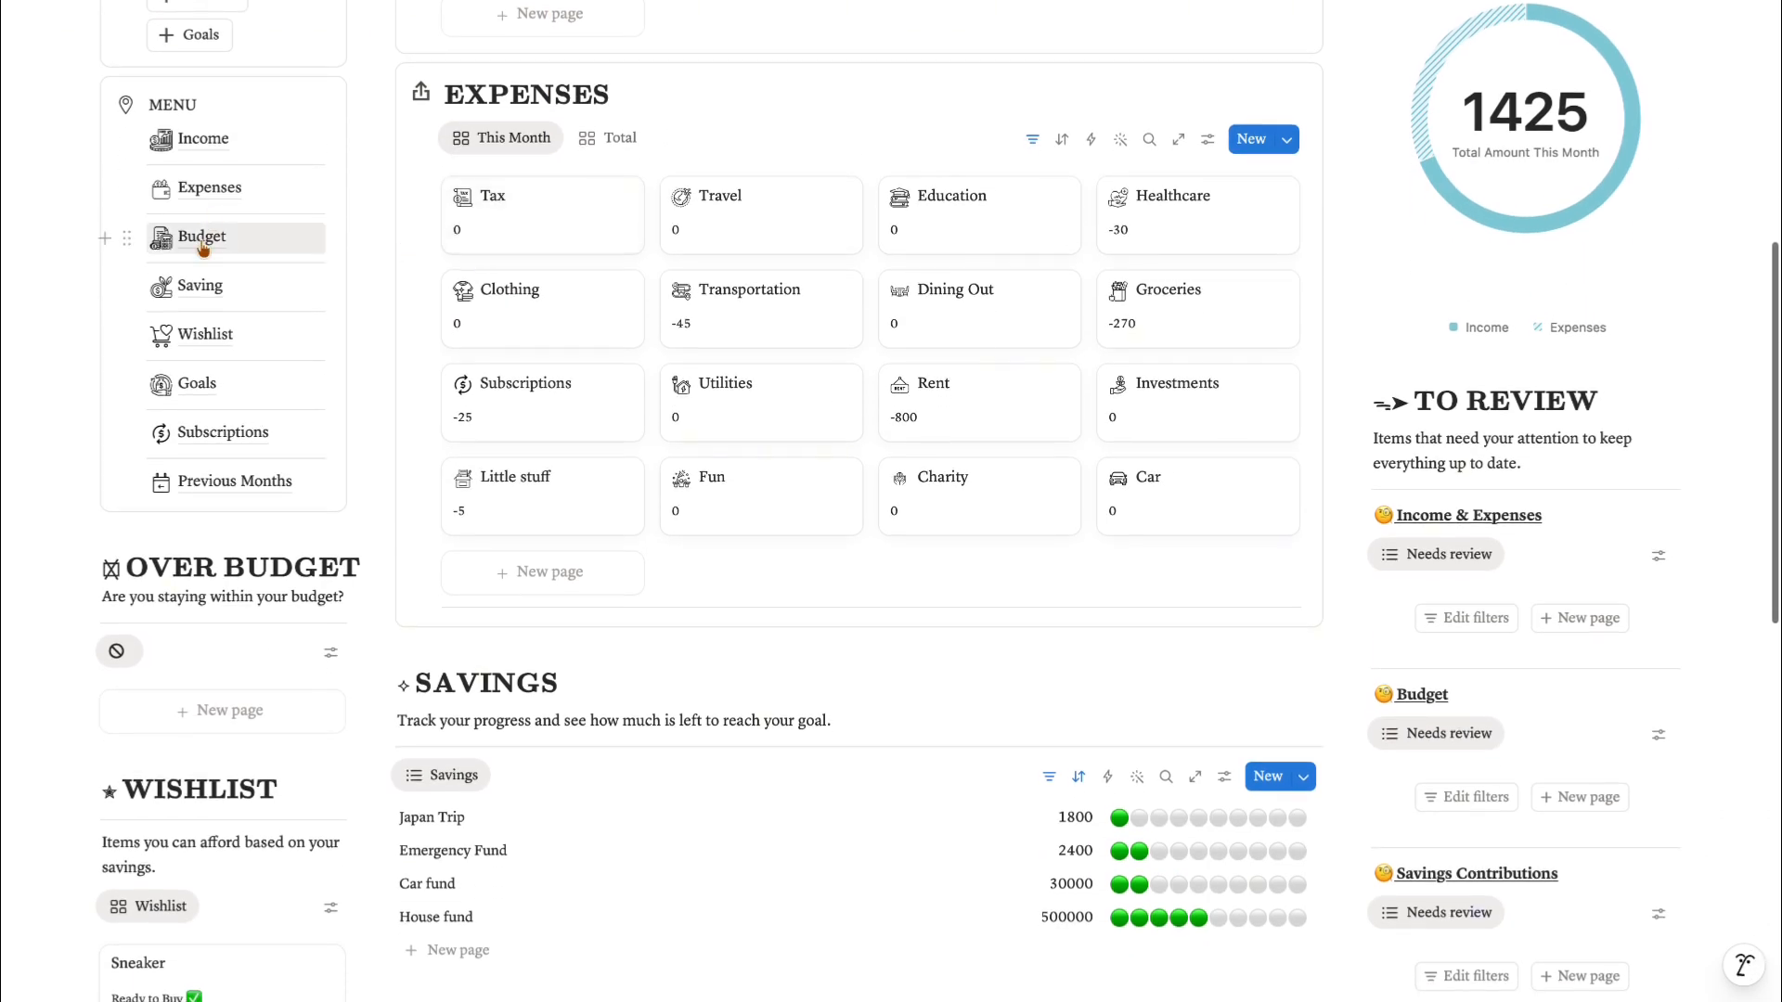
left_click(202, 240)
scroll(482, 276, "down", 4)
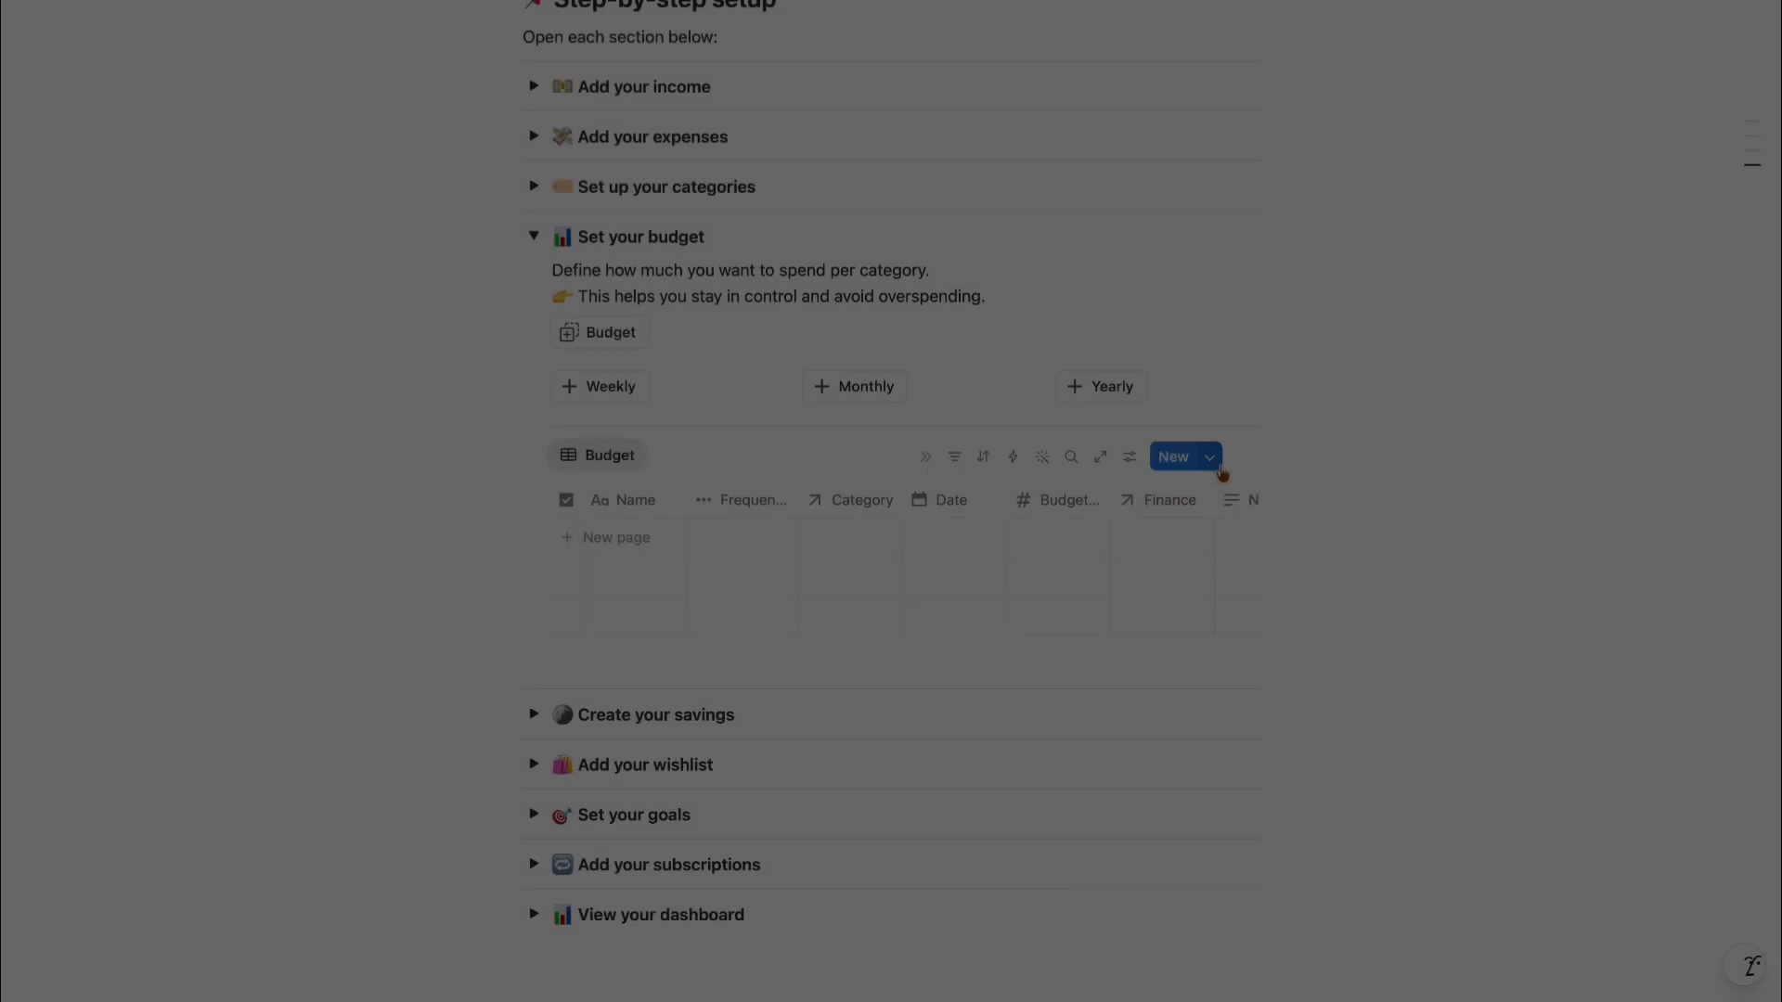
- Set the Groceries budget template to duplicate every 1 month on the 1st day
left_click(1211, 456)
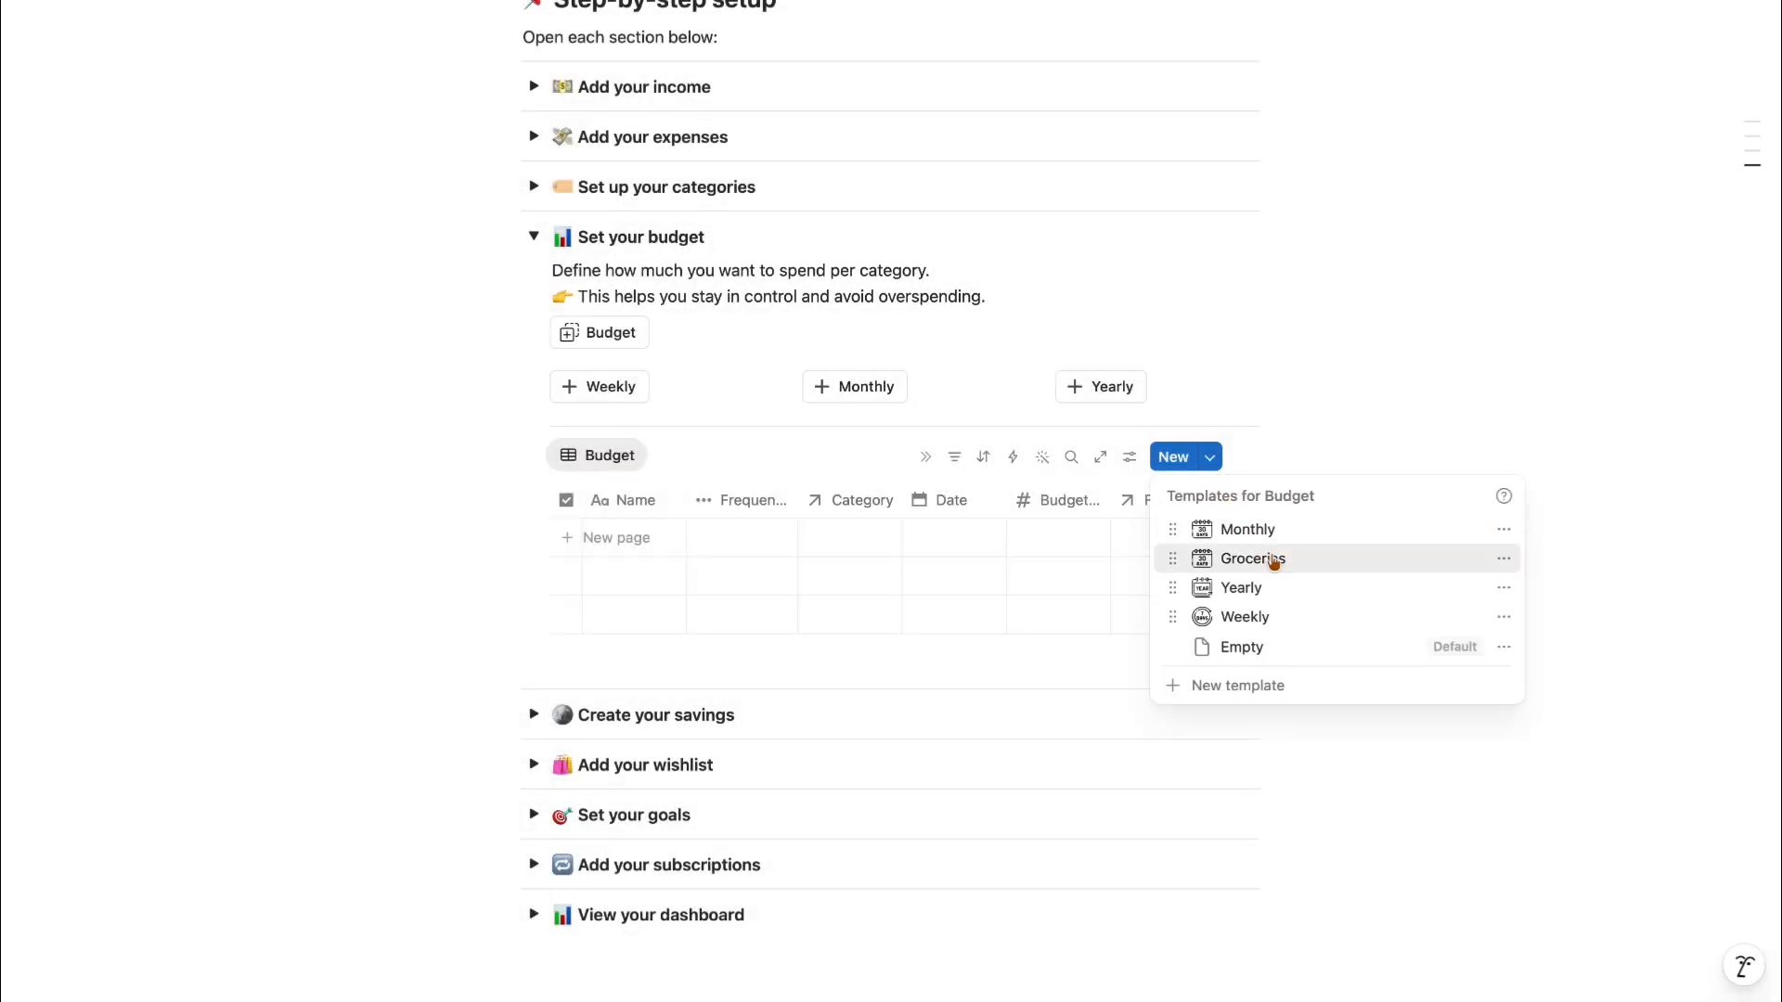
left_click(1503, 557)
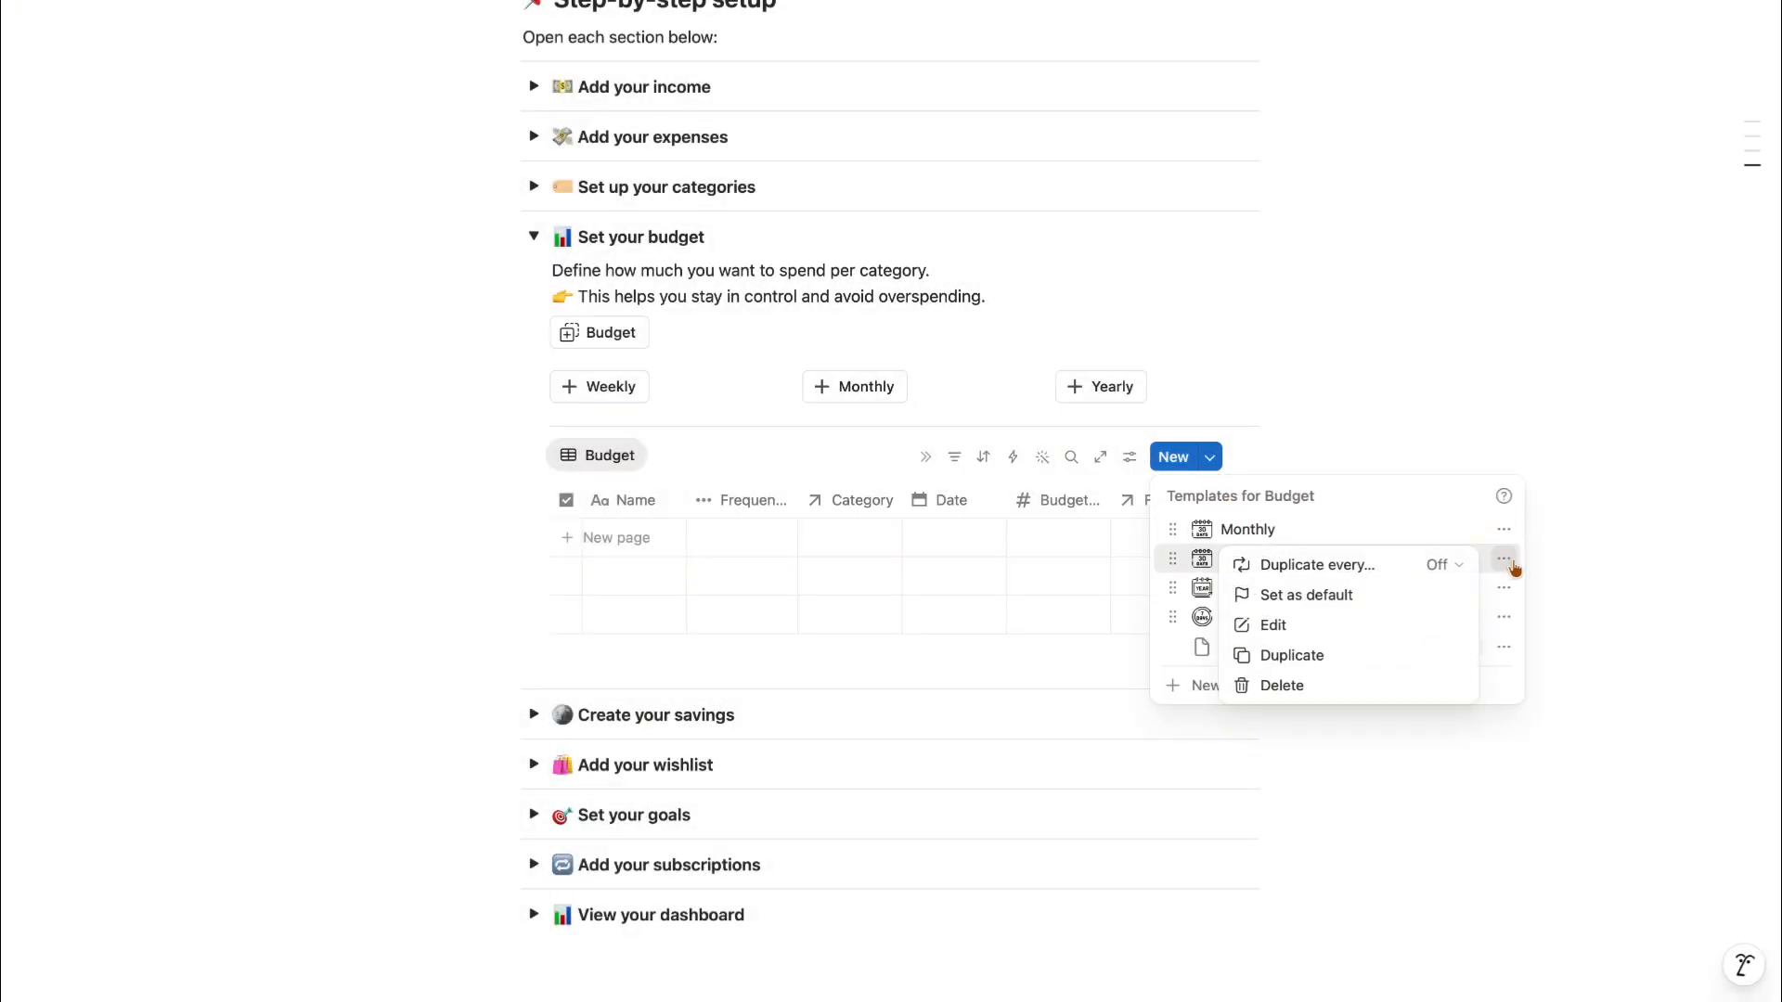
left_click(1453, 568)
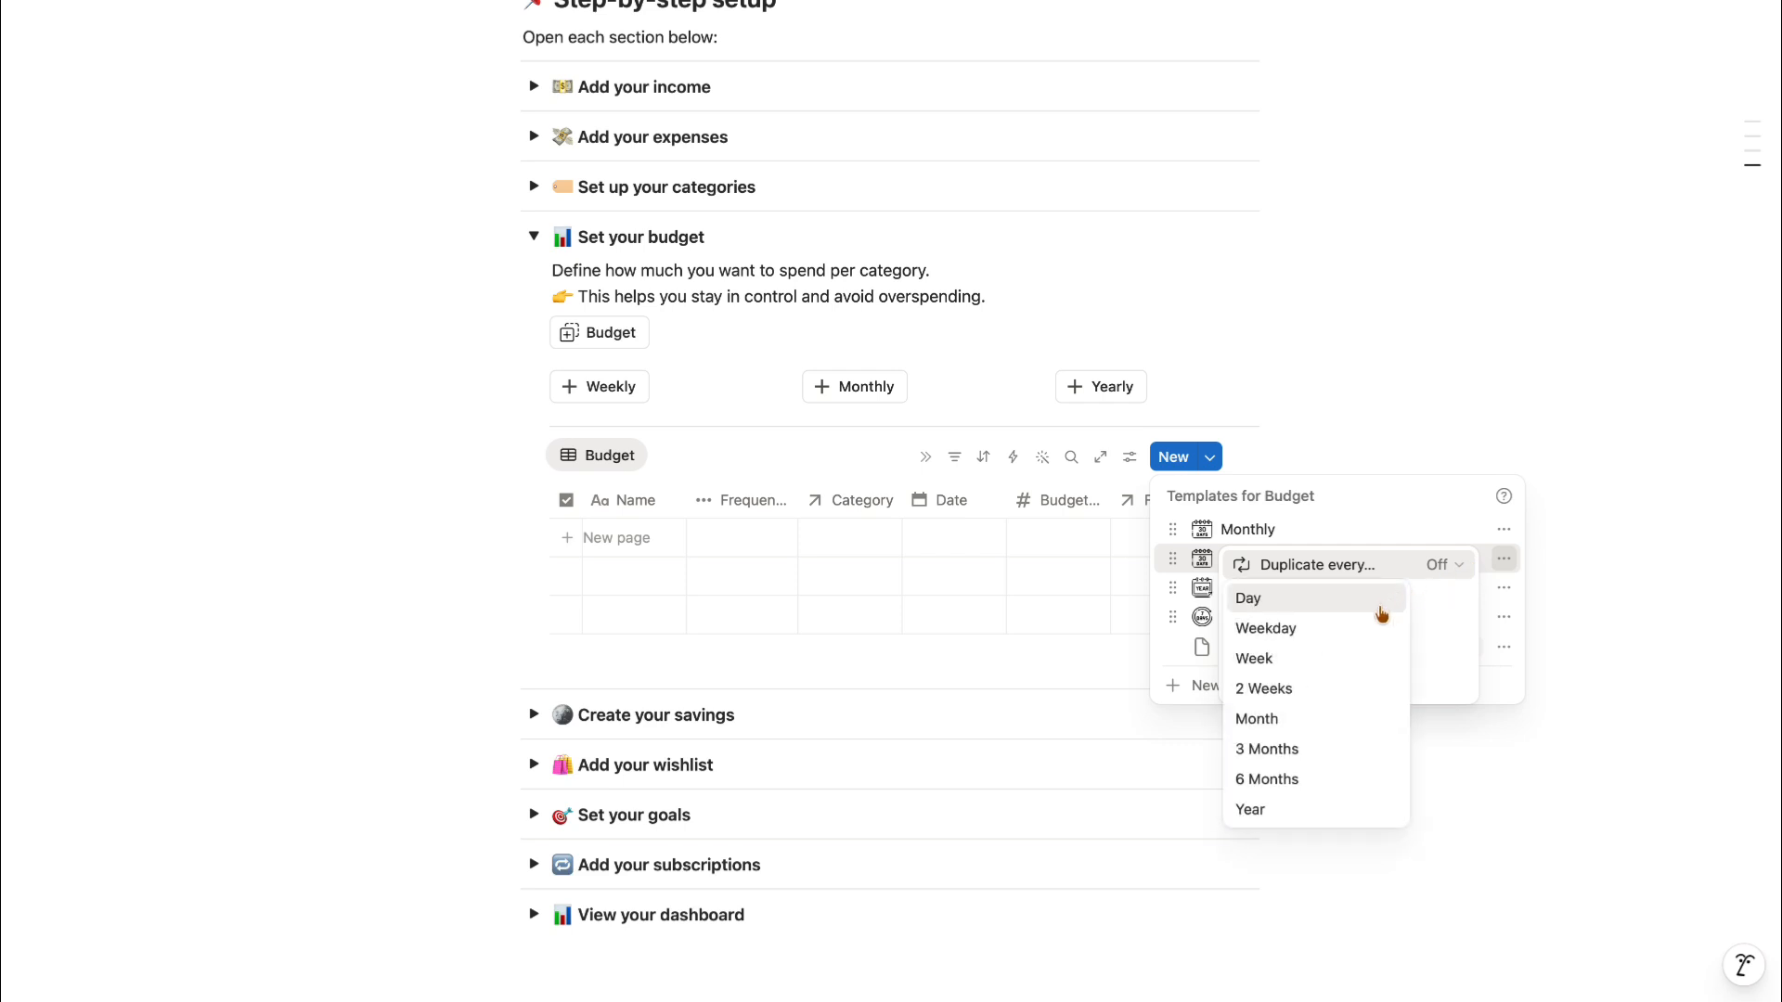
left_click(1331, 726)
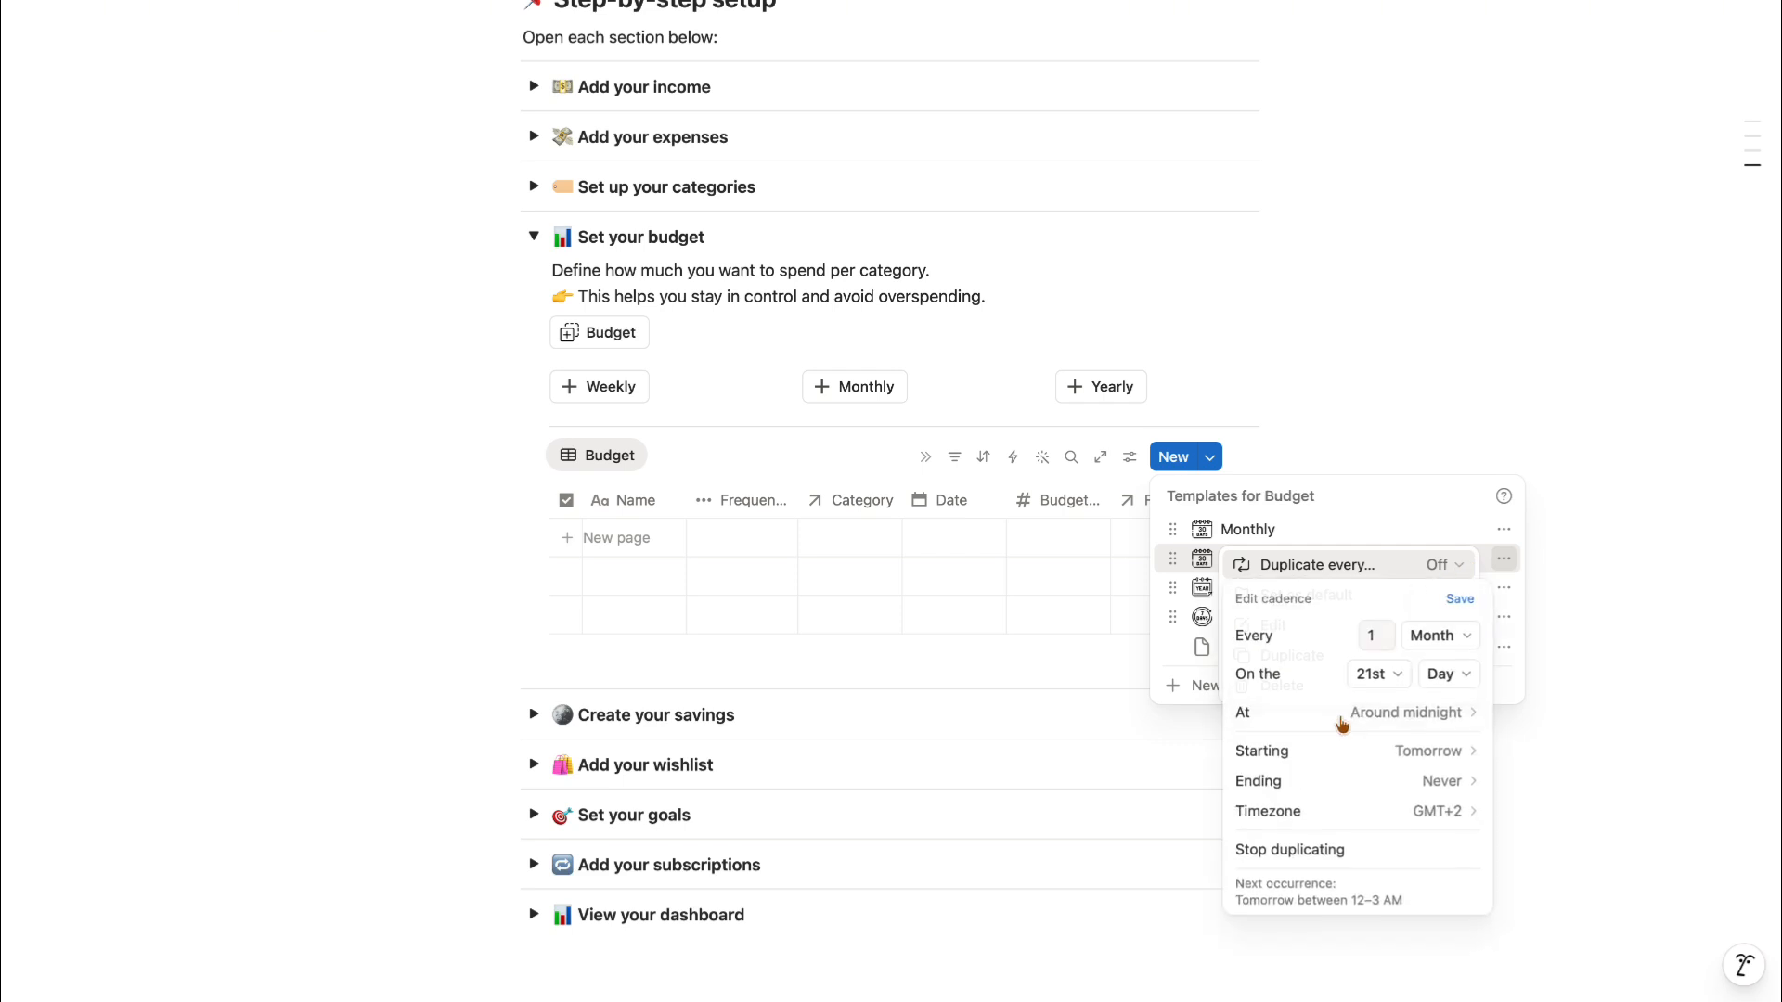
left_click(1378, 674)
left_click(1375, 711)
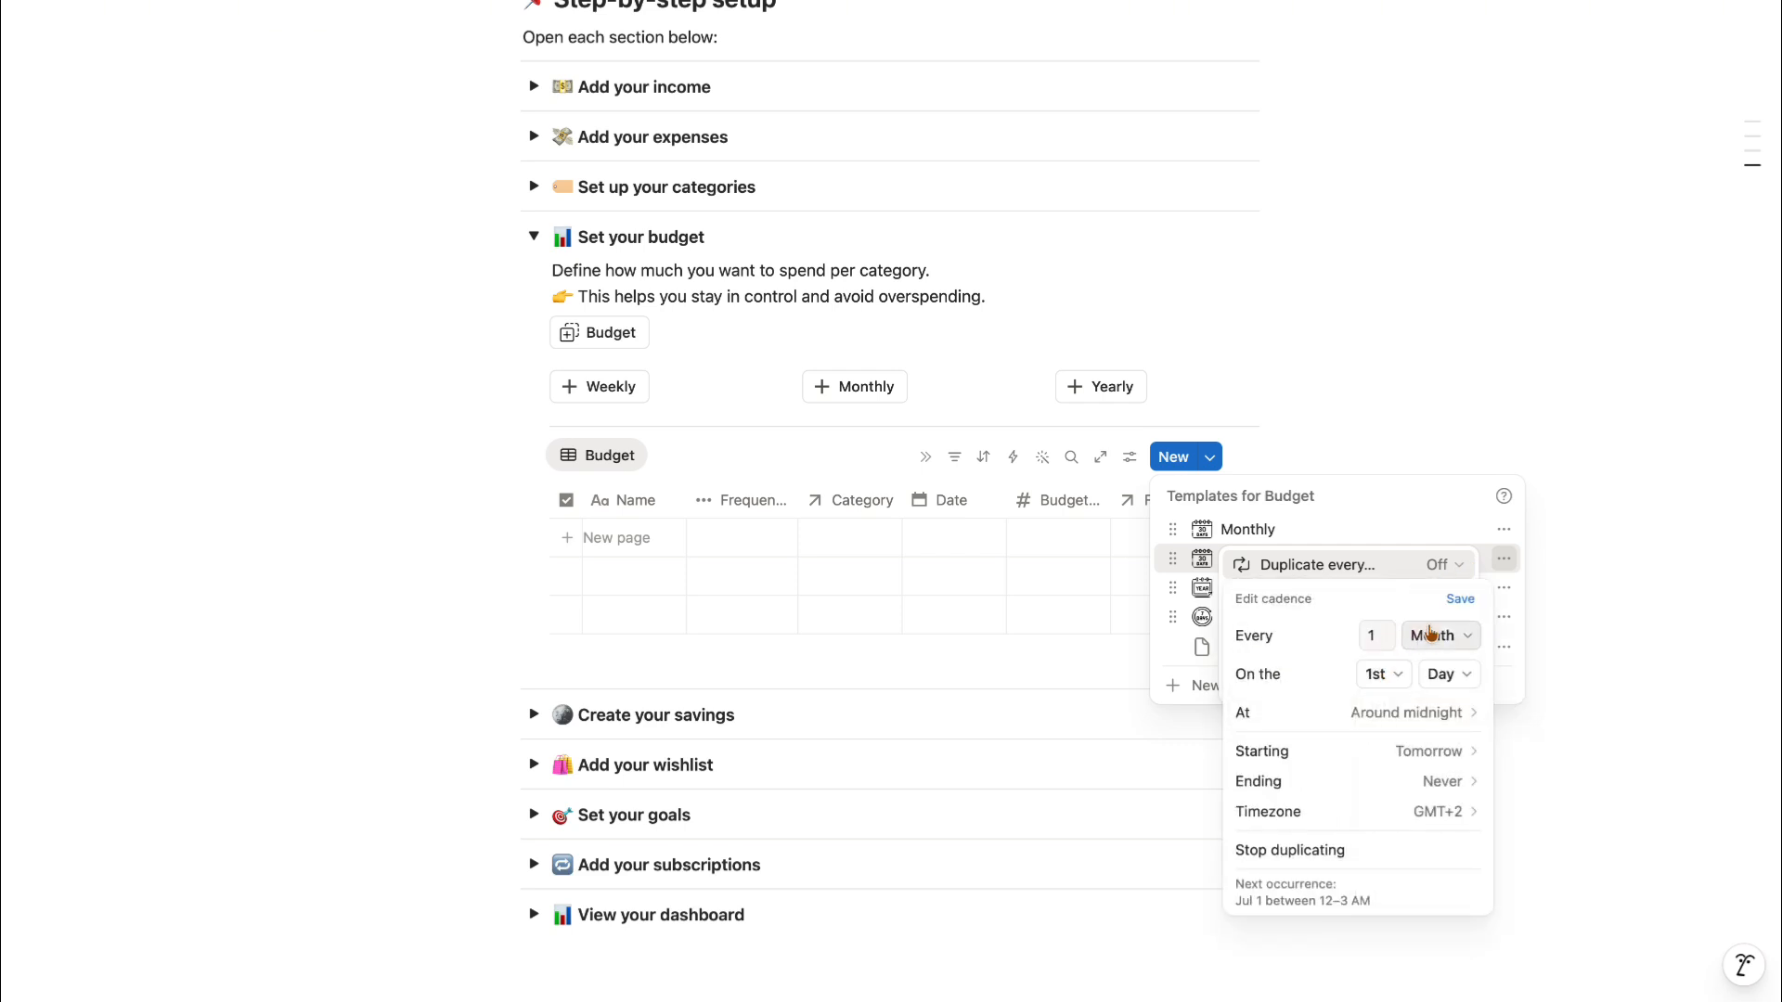